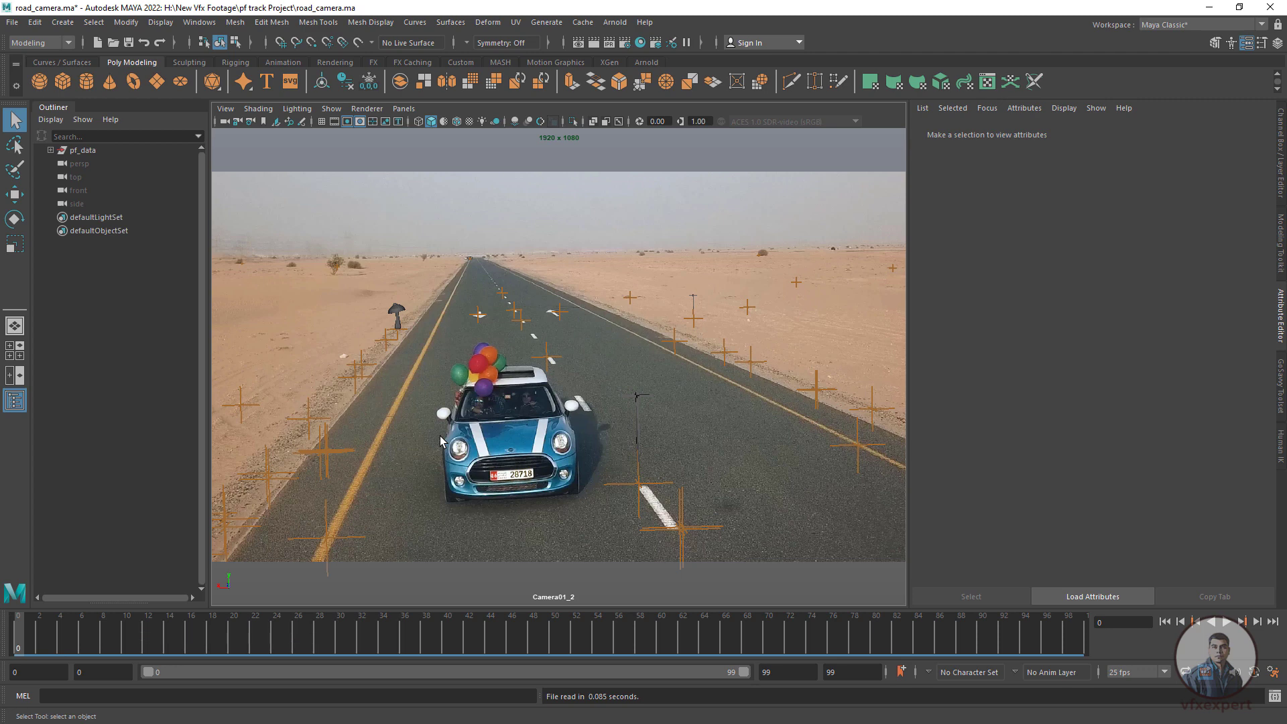
# Start a new empty scene and discard the changes to road_camera.ma
pyautogui.moveTo(80, 640)
pyautogui.mouseDown()
pyautogui.moveTo(578, 642)
pyautogui.moveTo(169, 615)
pyautogui.moveTo(71, 634)
pyautogui.mouseUp()
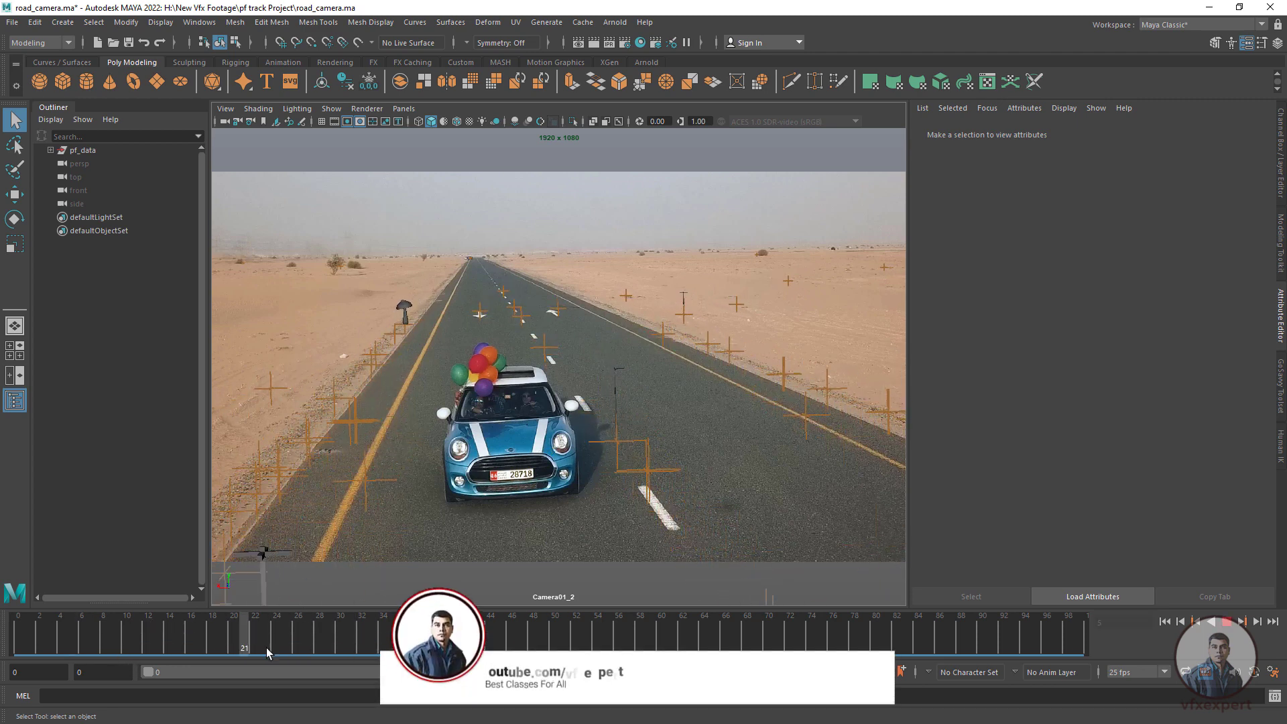
pyautogui.hotkey('ctrl', 'n')
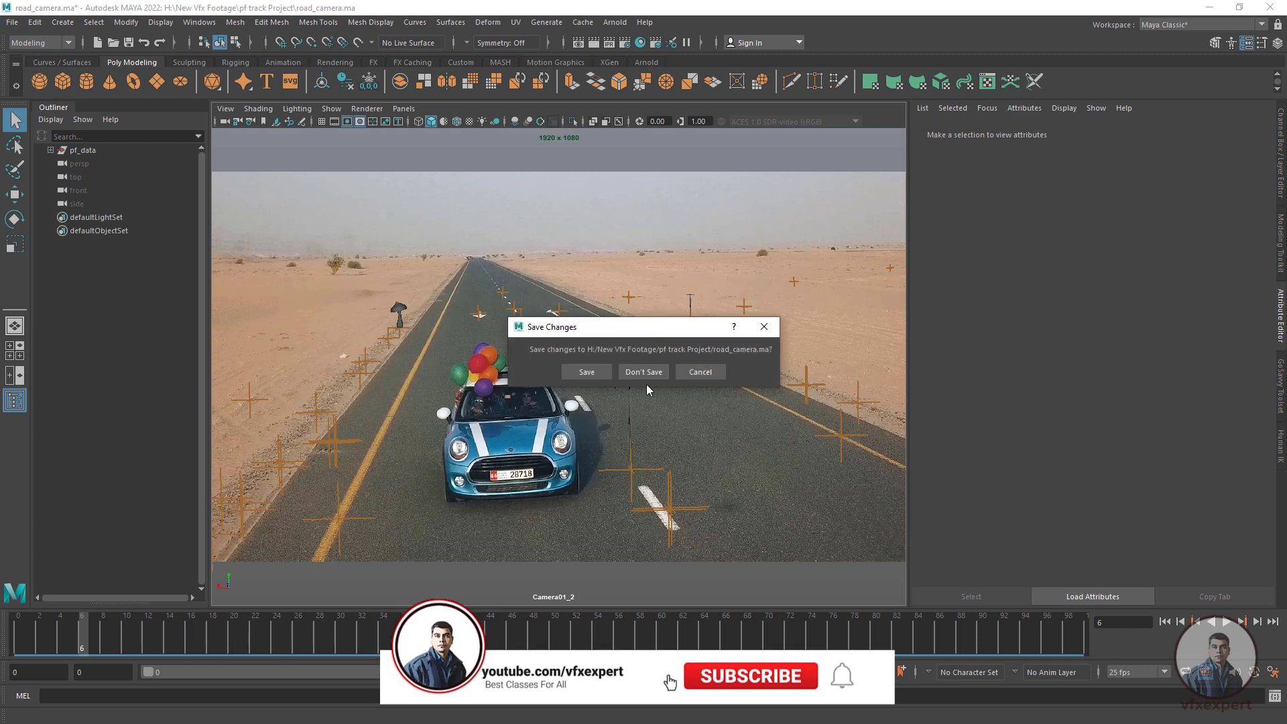
pyautogui.click(650, 371)
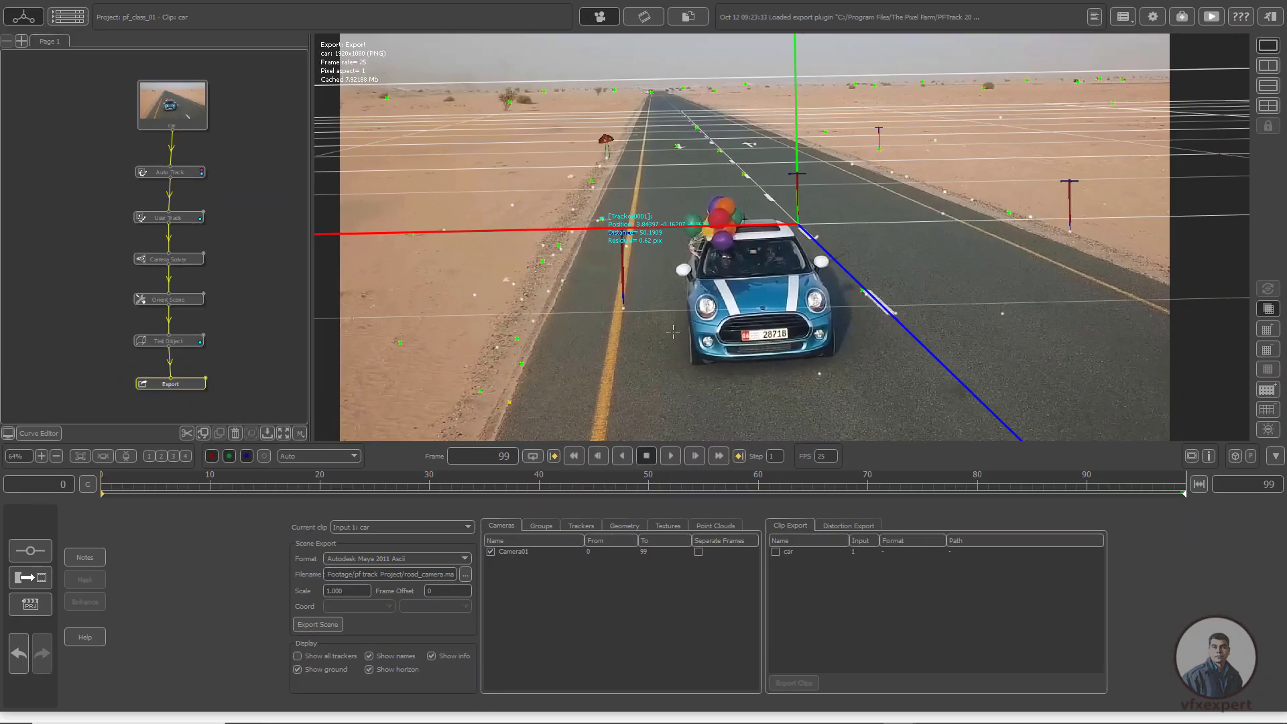
# Switch to PFTrack and export the scene in Autodesk Maya 2011 Ascii format as road_camera.ma to H:\Sequence Problem\PFtrack
pyautogui.click(192, 385)
pyautogui.click(386, 558)
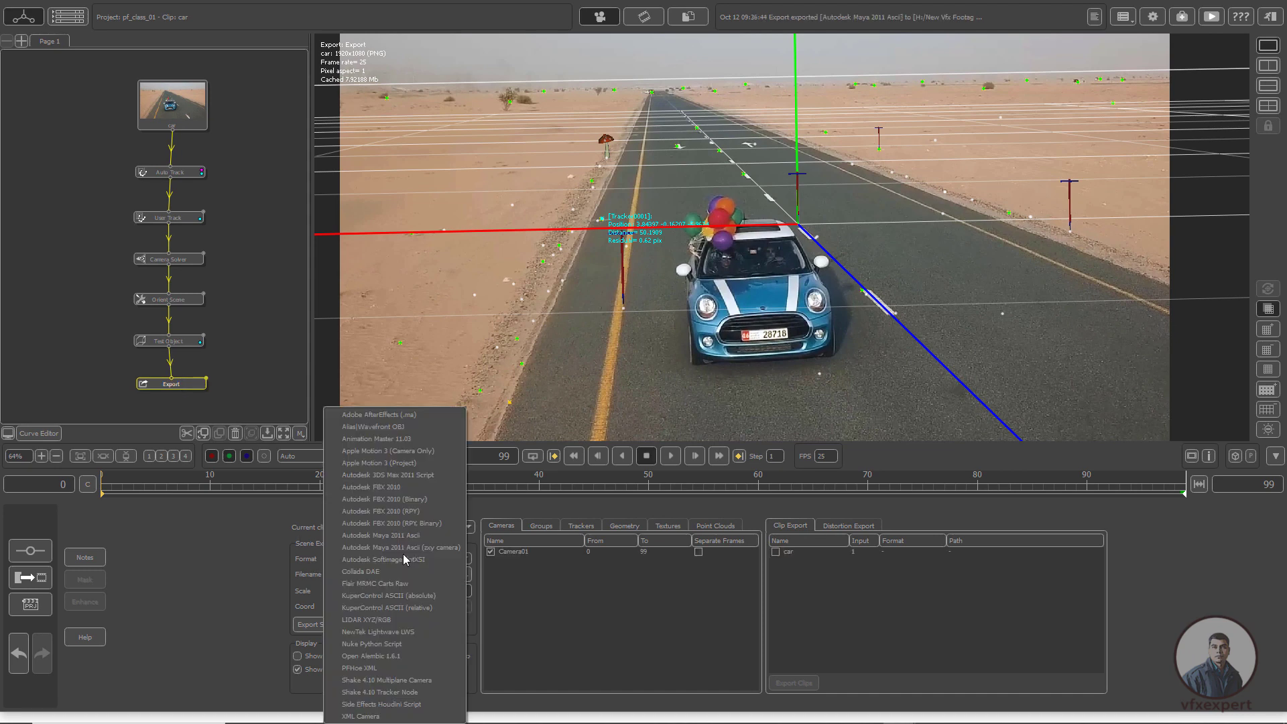
pyautogui.click(320, 613)
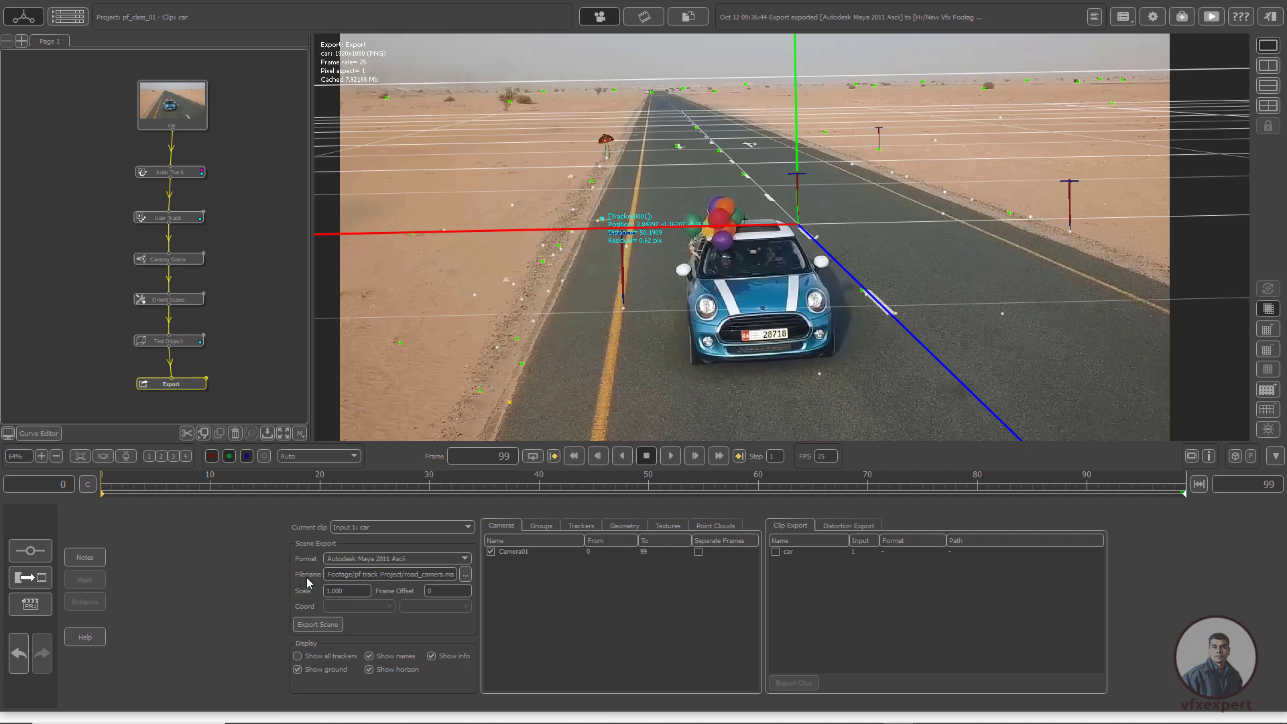
pyautogui.click(466, 574)
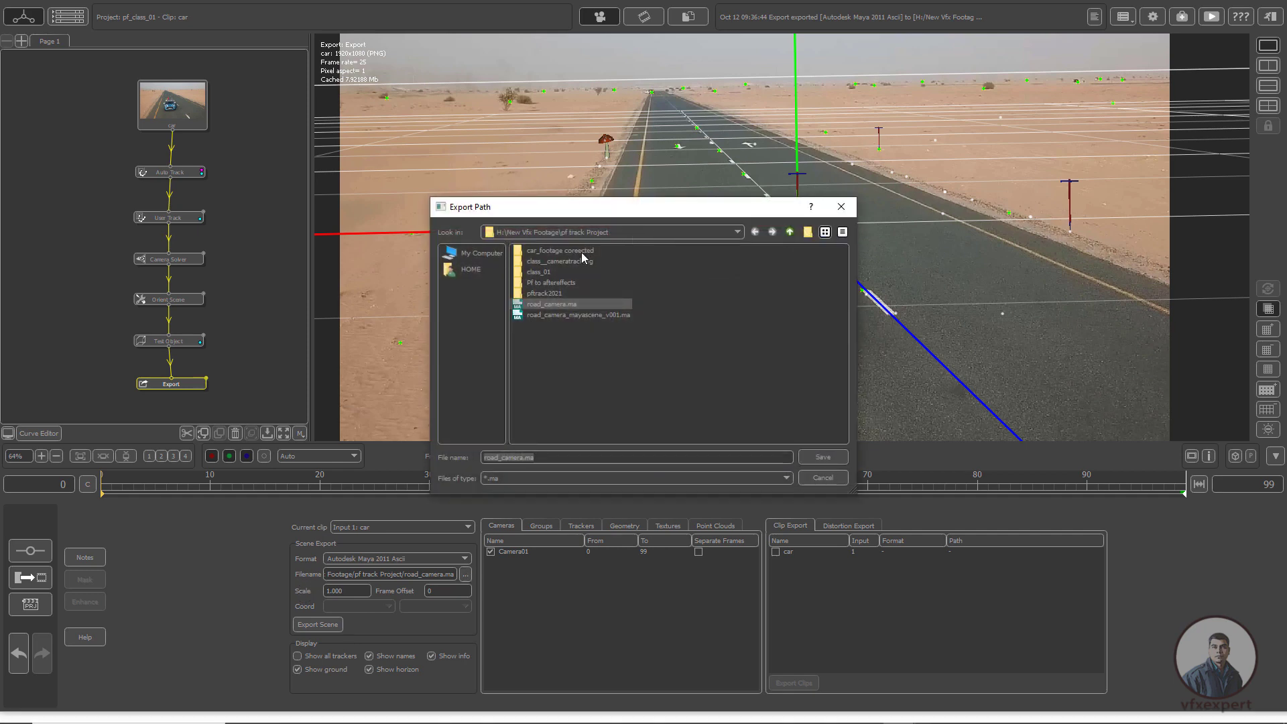
pyautogui.click(496, 256)
pyautogui.click(543, 295)
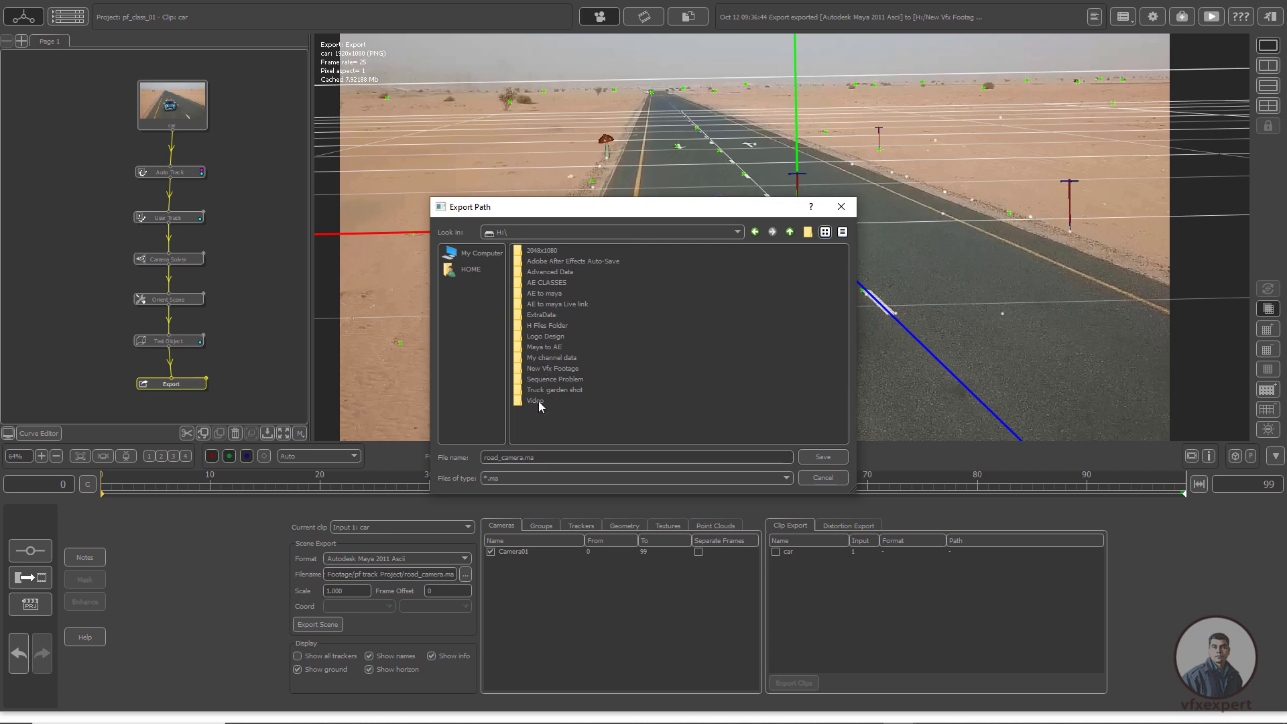
pyautogui.doubleClick(548, 379)
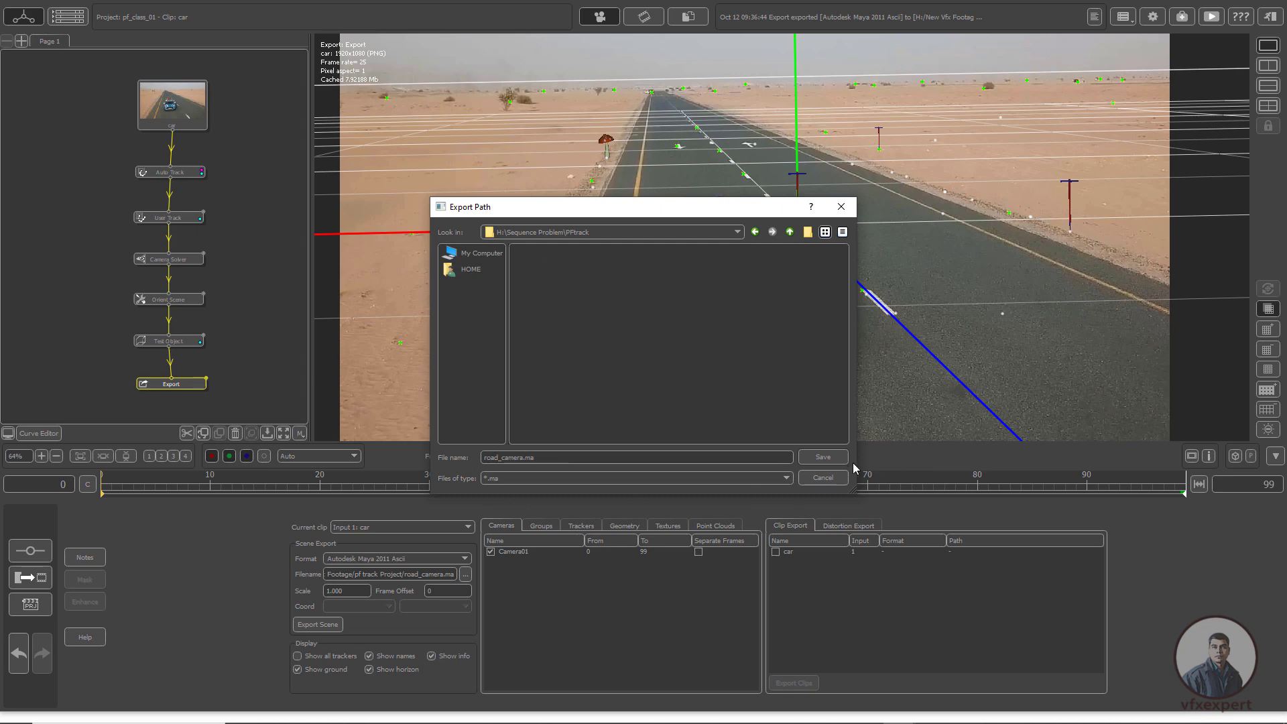
pyautogui.click(828, 458)
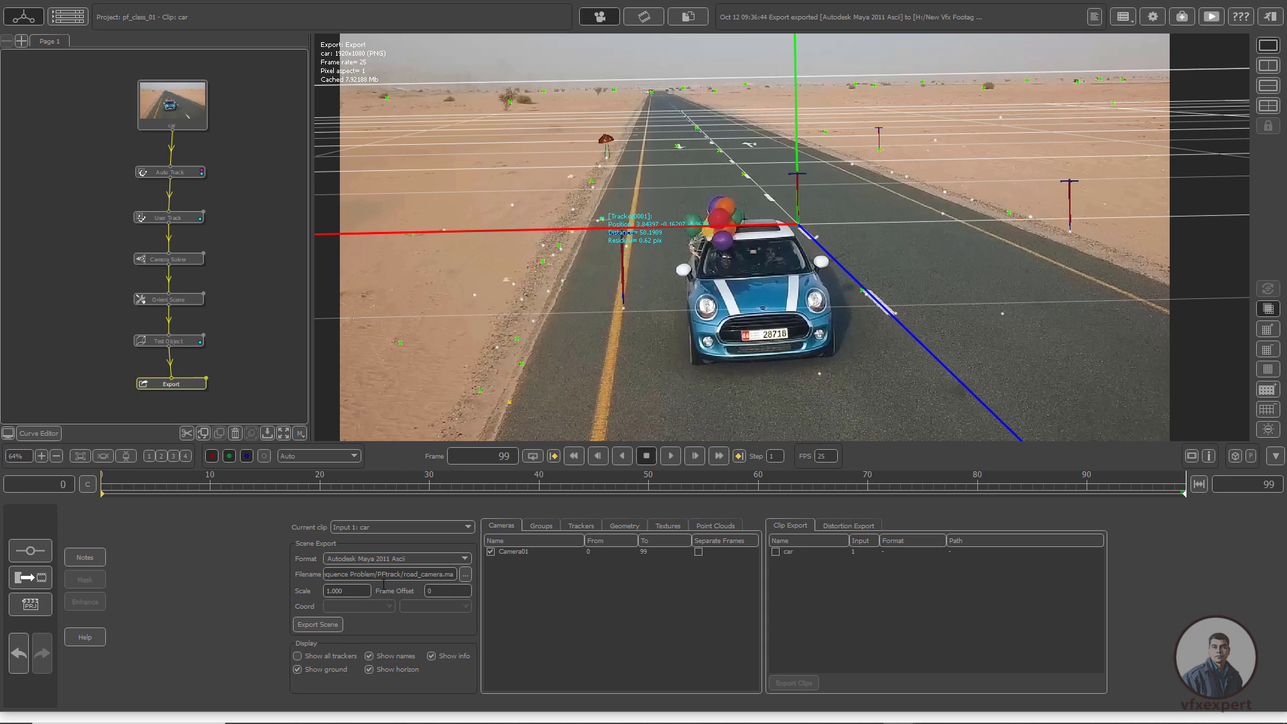
pyautogui.click(335, 624)
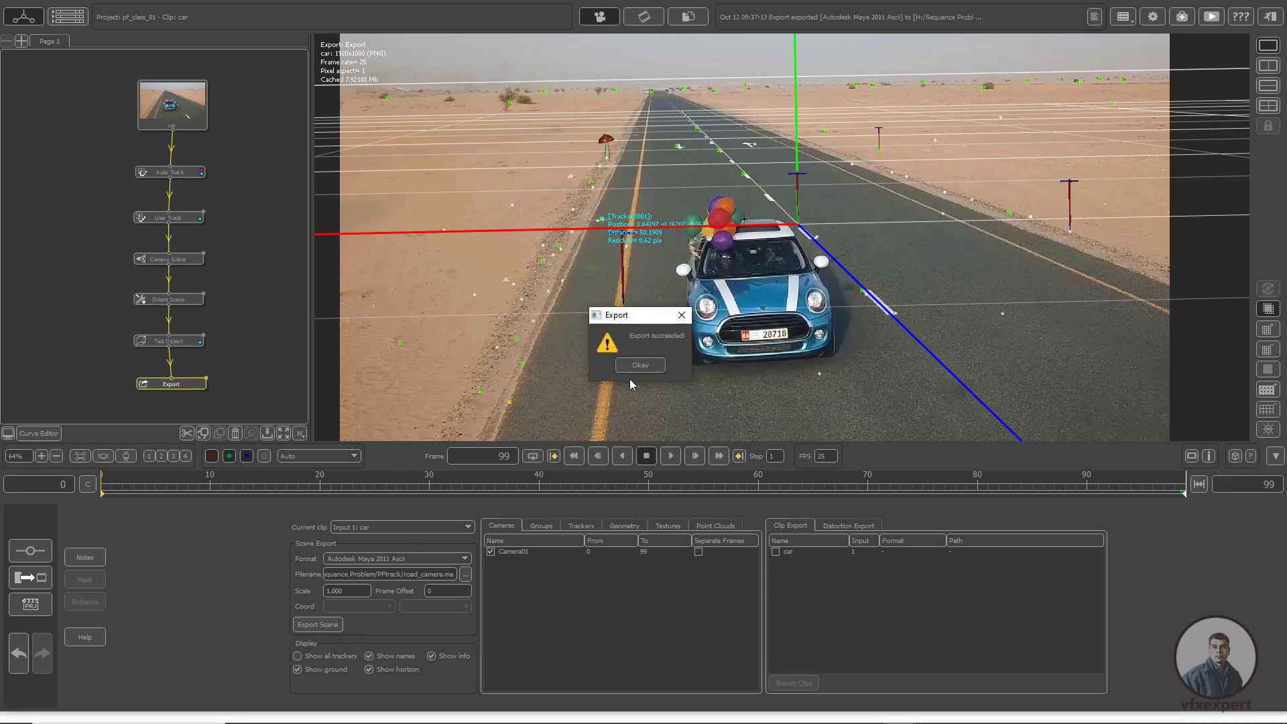
pyautogui.click(633, 369)
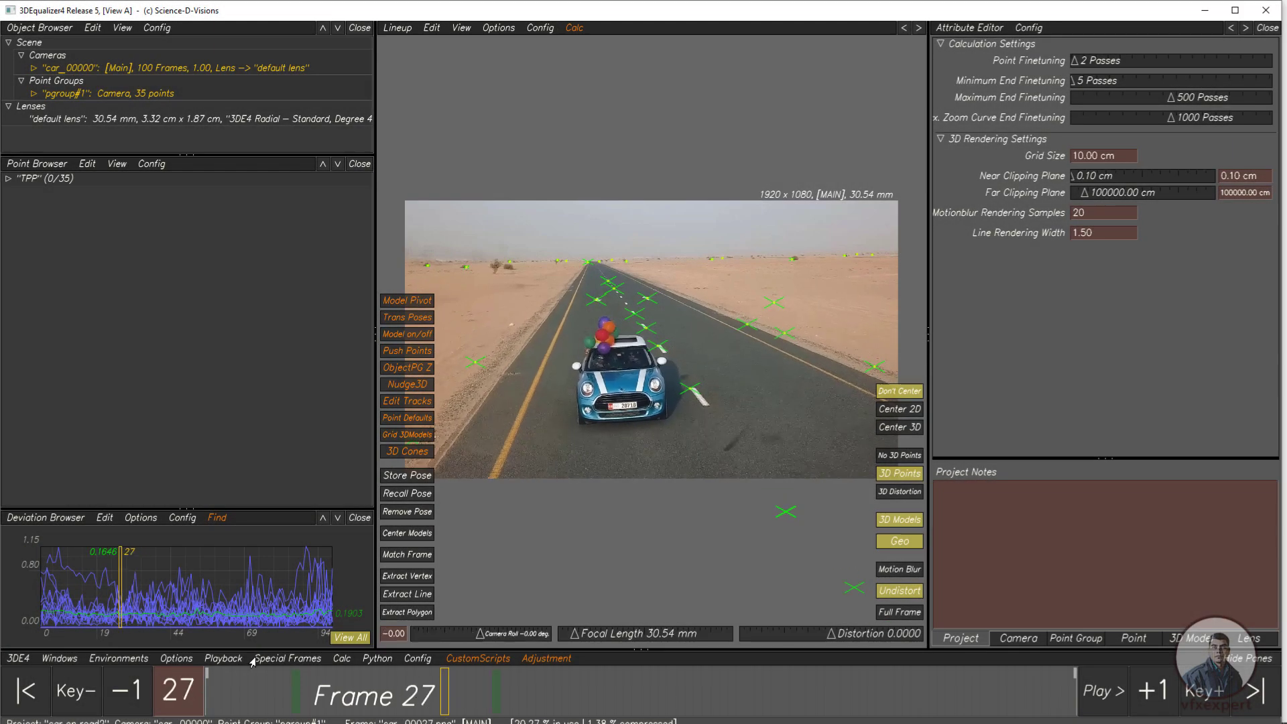
# Switch to 3DEqualizer, go to frame 0 and set the camera's frame rate to 25 FPS
pyautogui.moveTo(252, 680); pyautogui.dragTo(207, 691)
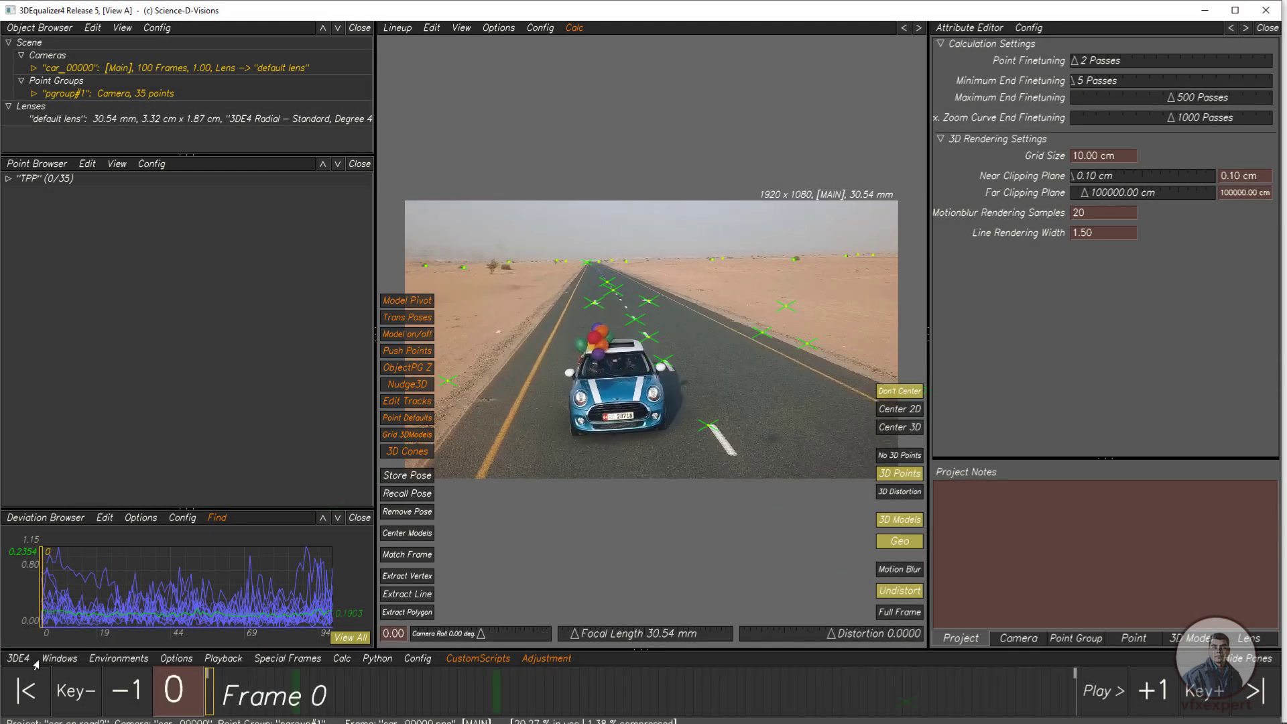
pyautogui.click(1014, 645)
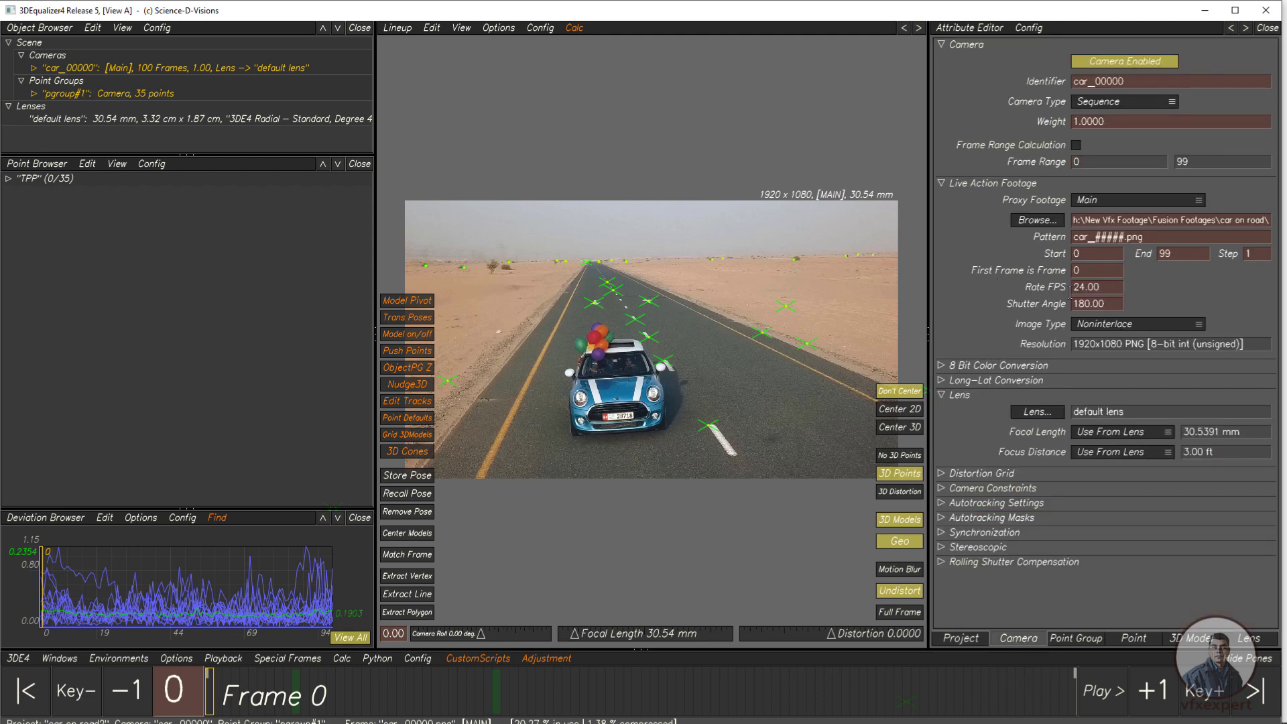
pyautogui.doubleClick(1103, 287)
pyautogui.write('25')
pyautogui.press('Return')
# Start a Maya export of the project and choose h:\Sequence Problem\3DE as the destination folder
pyautogui.click(18, 658)
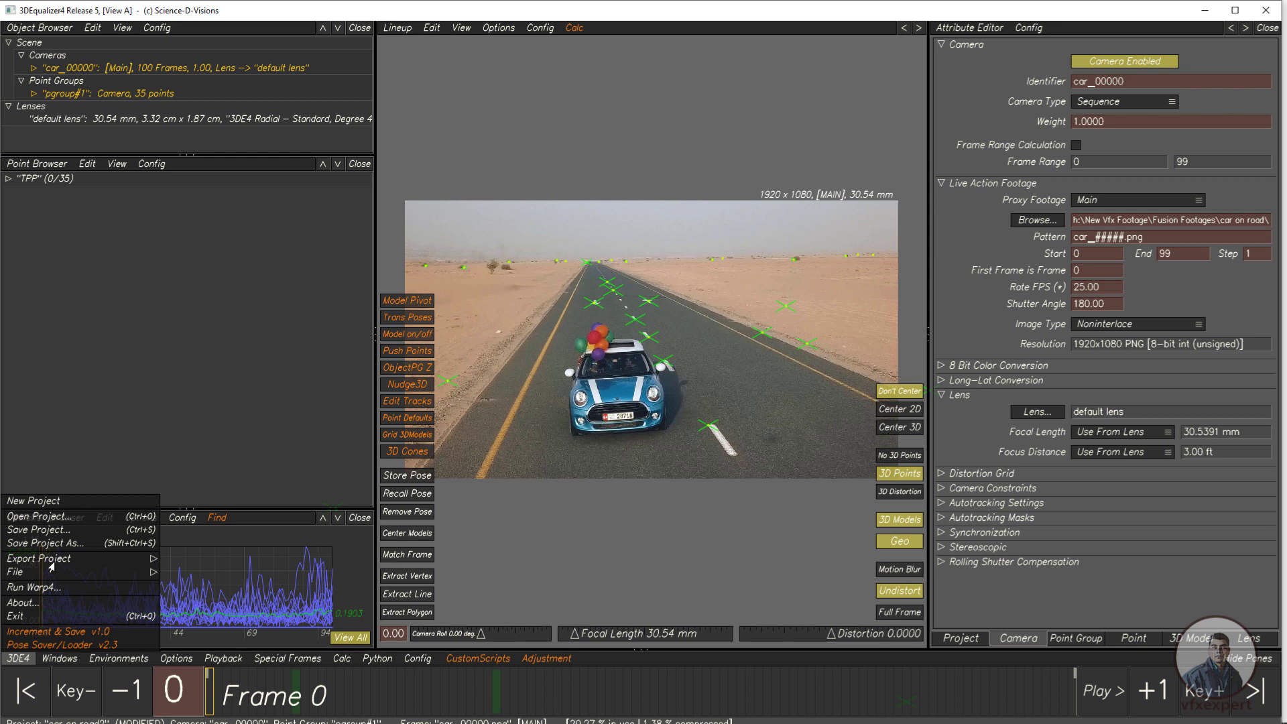
pyautogui.moveTo(55, 565)
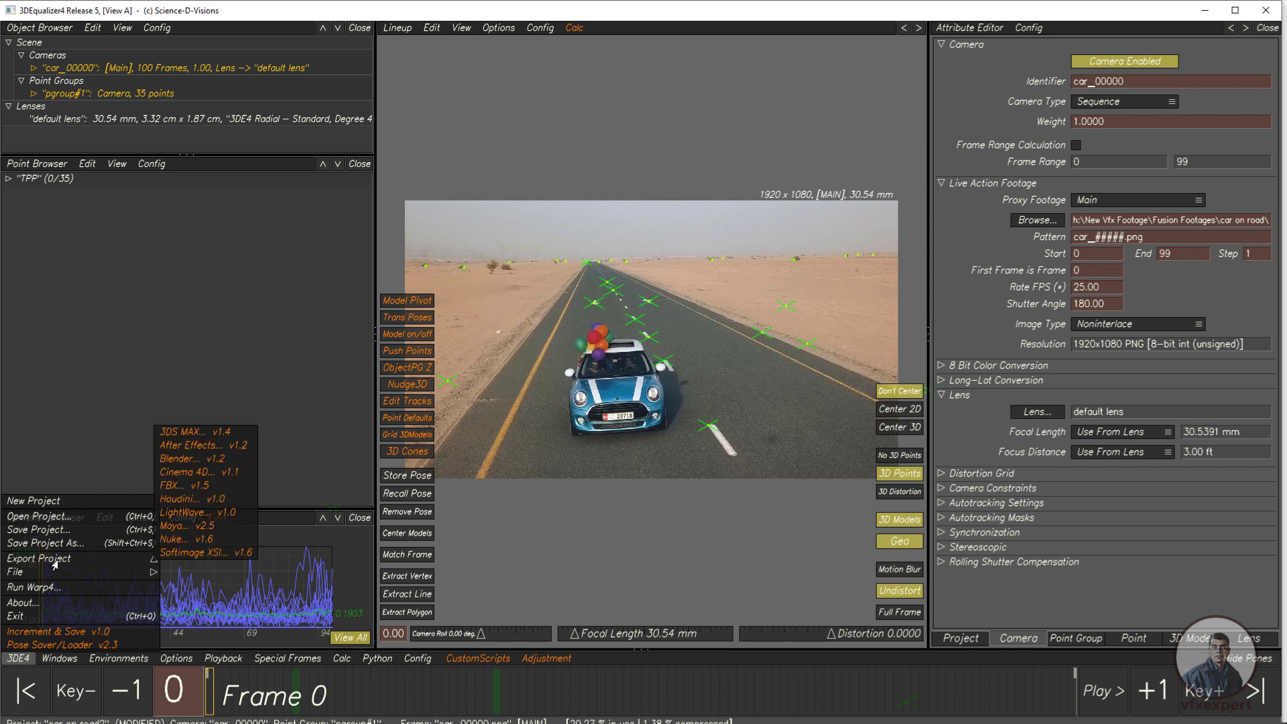
pyautogui.click(180, 533)
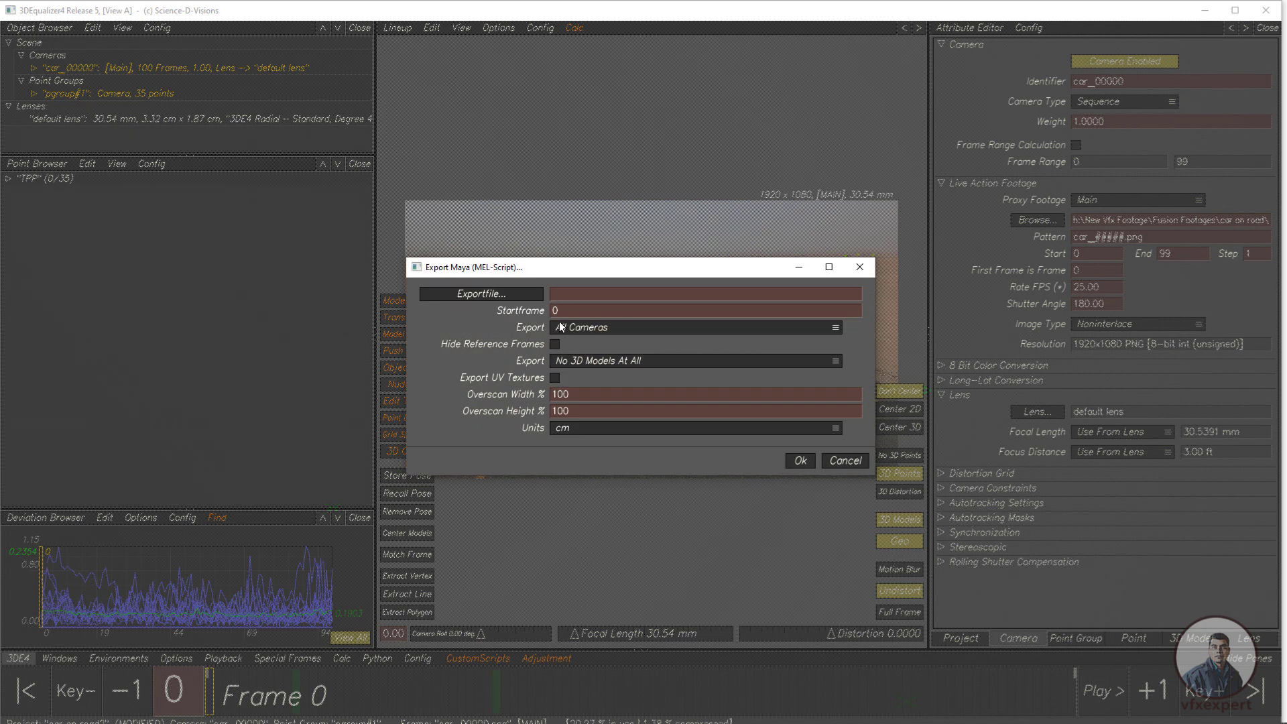
pyautogui.click(514, 303)
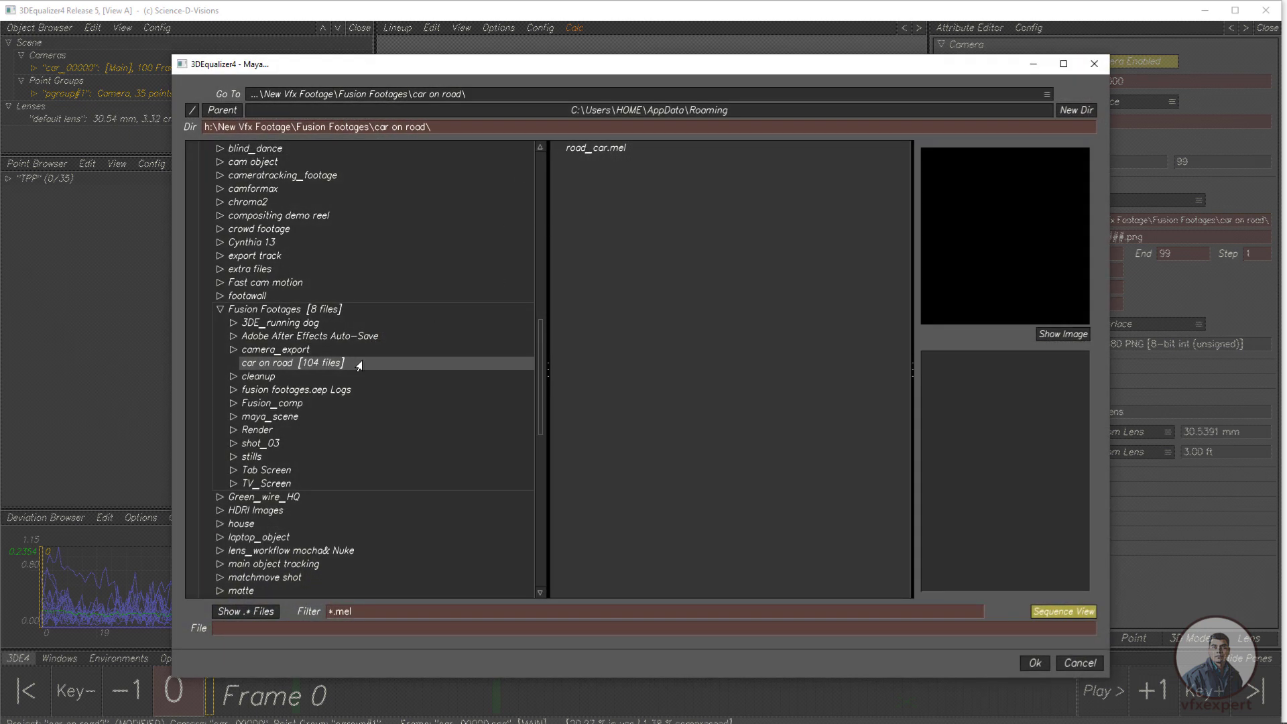
pyautogui.scroll(10, 308, 274)
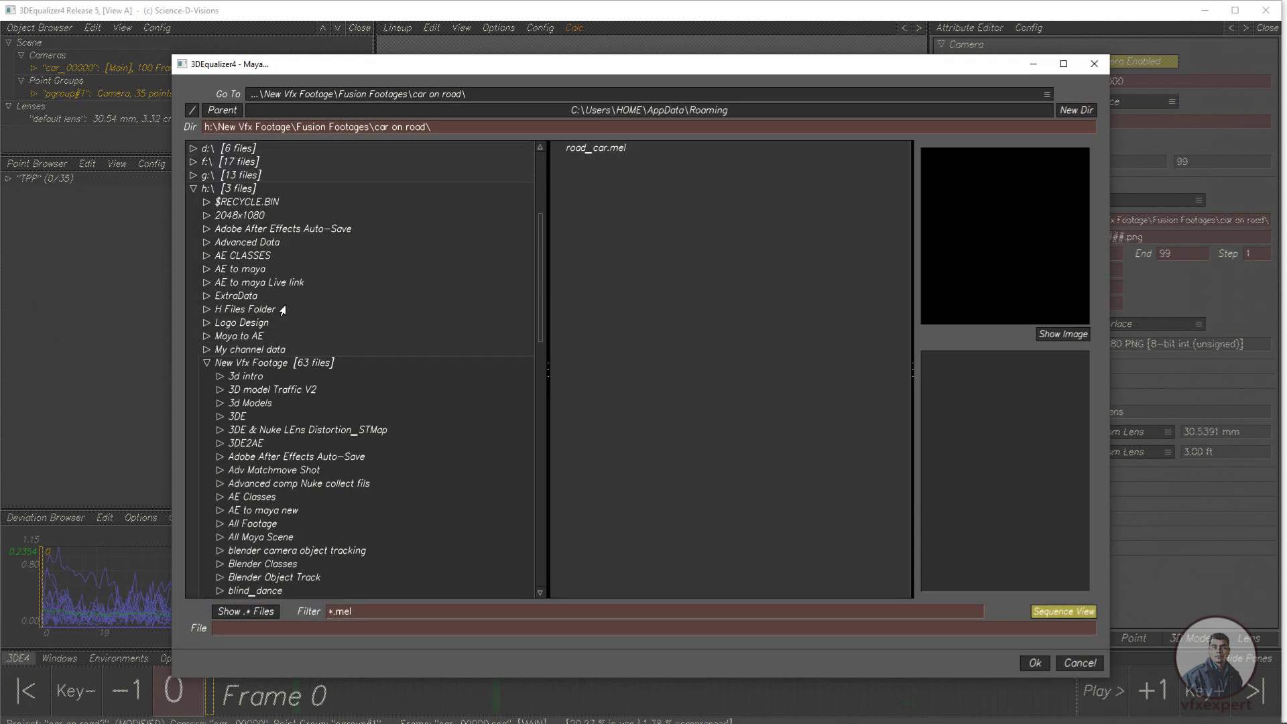
pyautogui.click(208, 369)
pyautogui.doubleClick(242, 554)
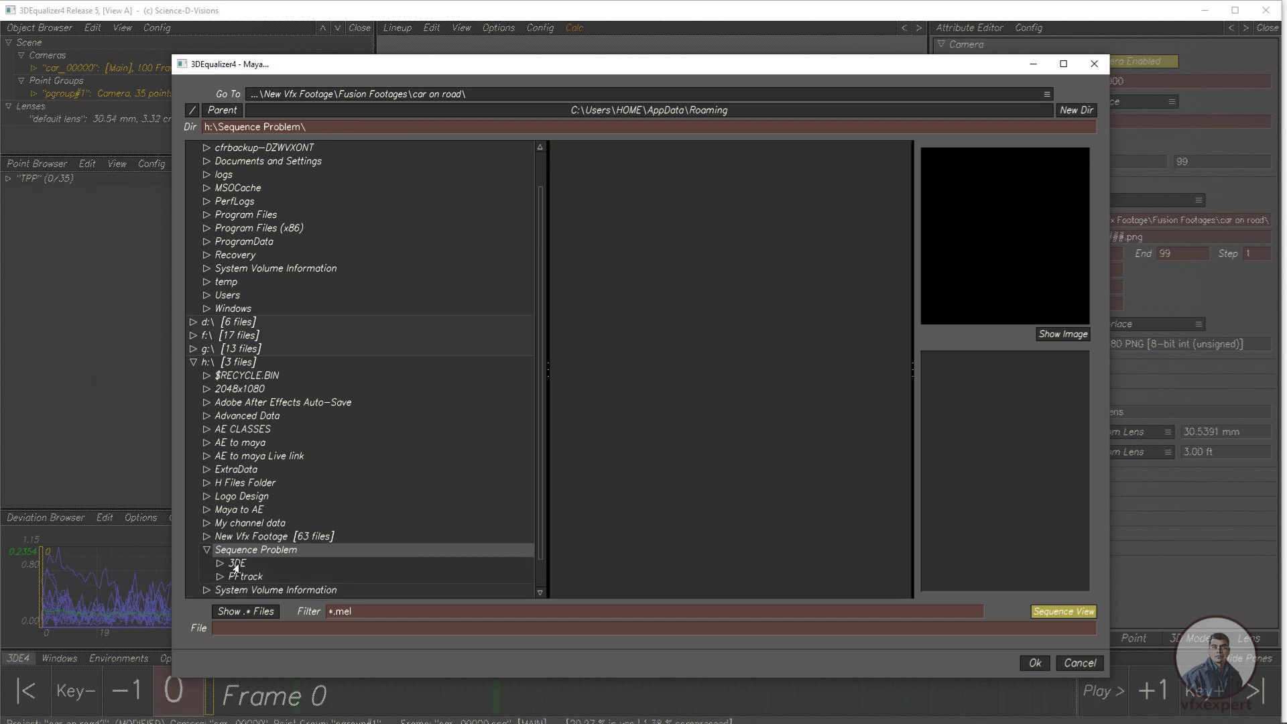
pyautogui.click(238, 565)
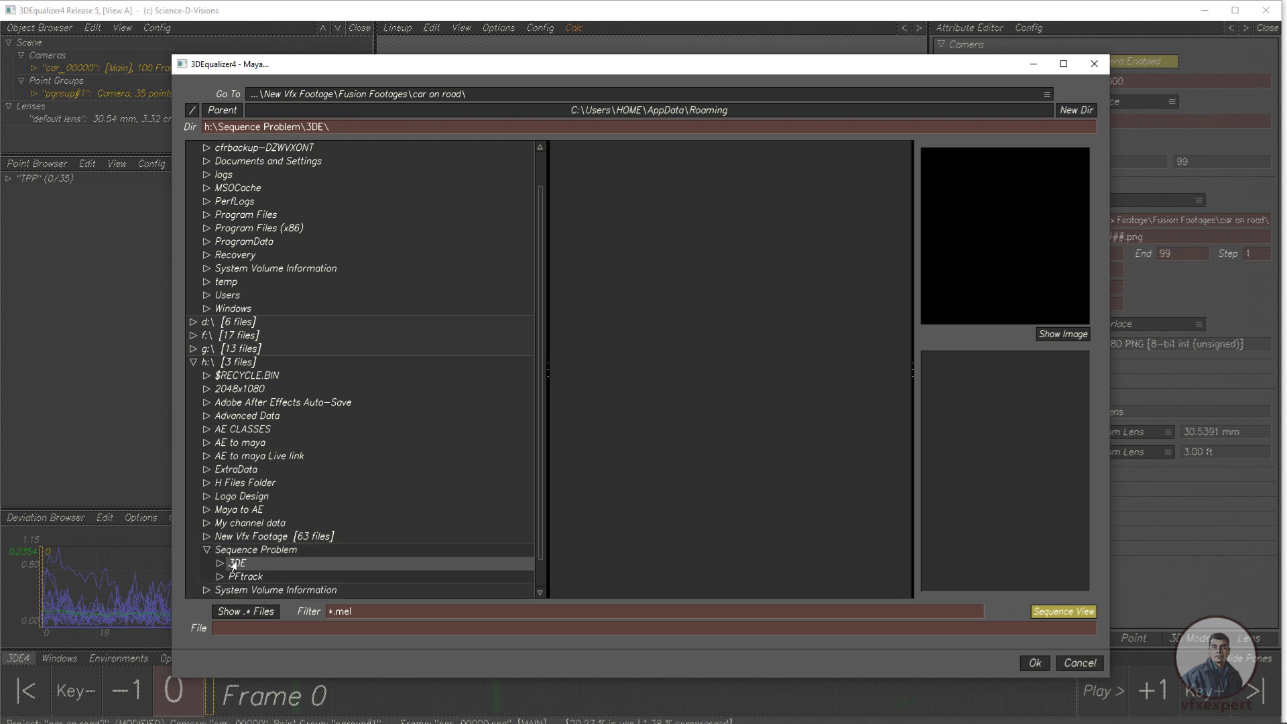
# Name the export file car_road_v001 and export the MEL script with the default camera, model and unit settings
pyautogui.click(256, 634)
pyautogui.write('car_road_v001')
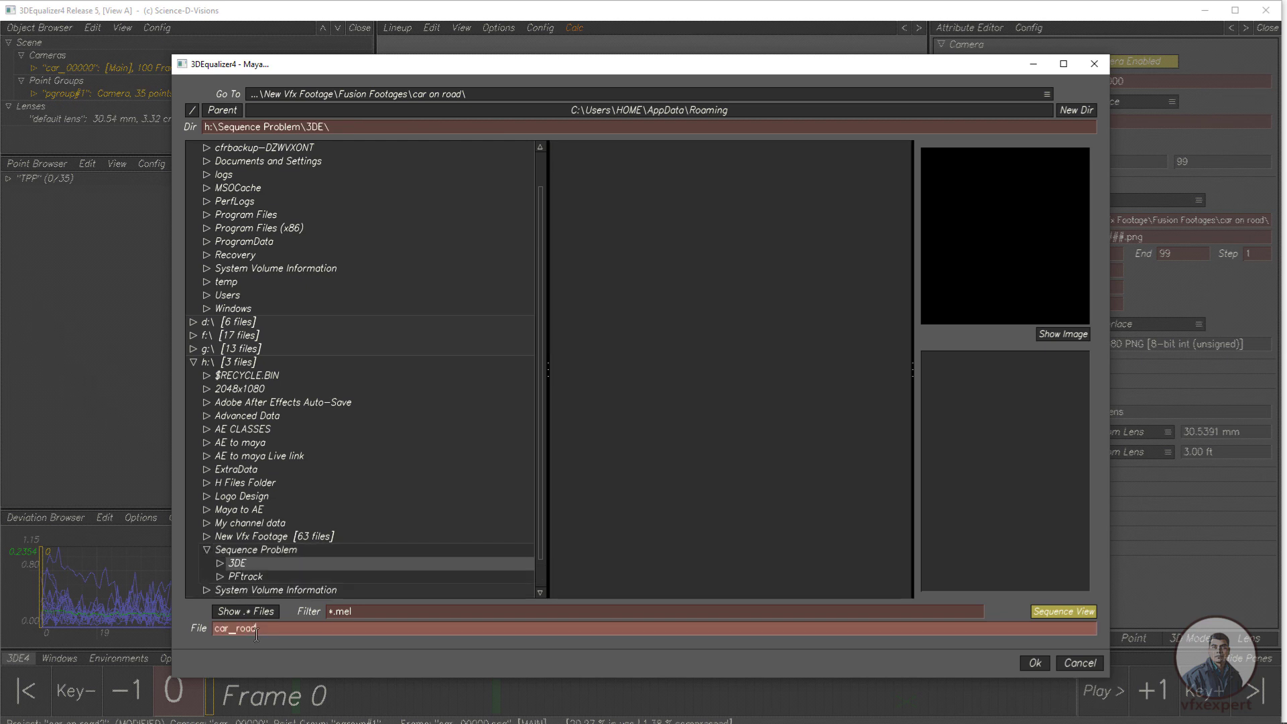
pyautogui.click(1034, 666)
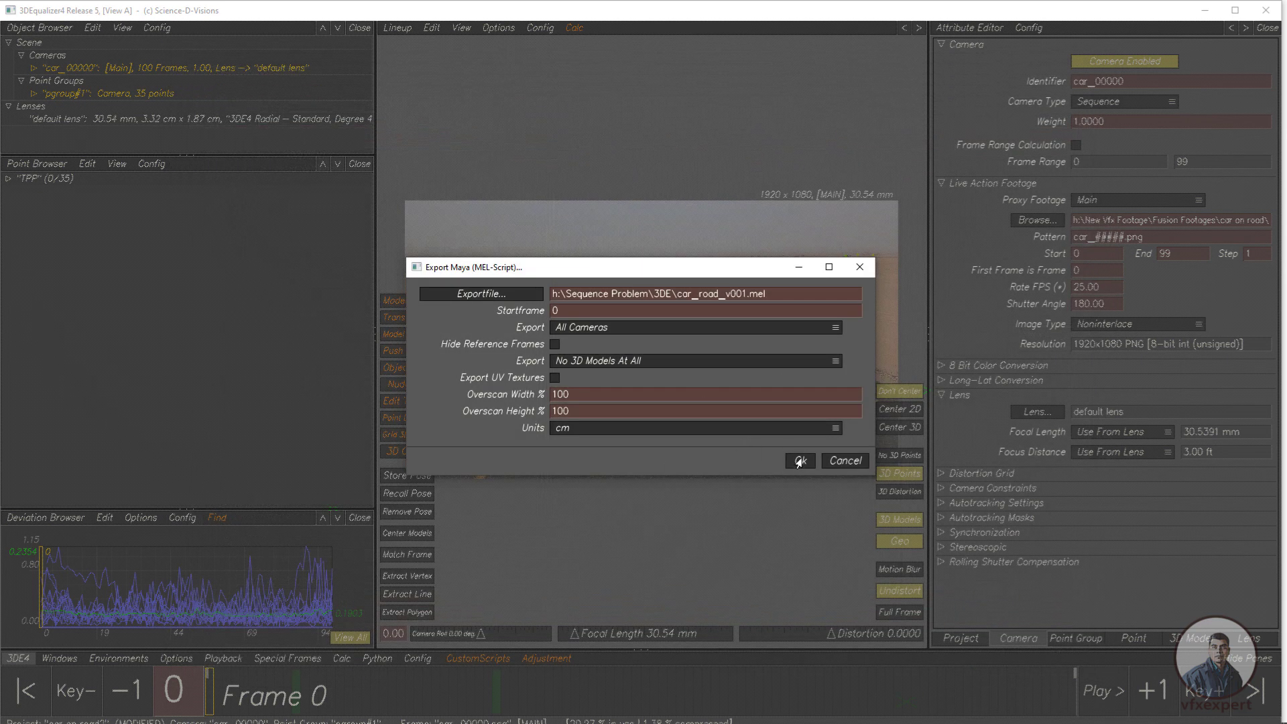
pyautogui.click(800, 461)
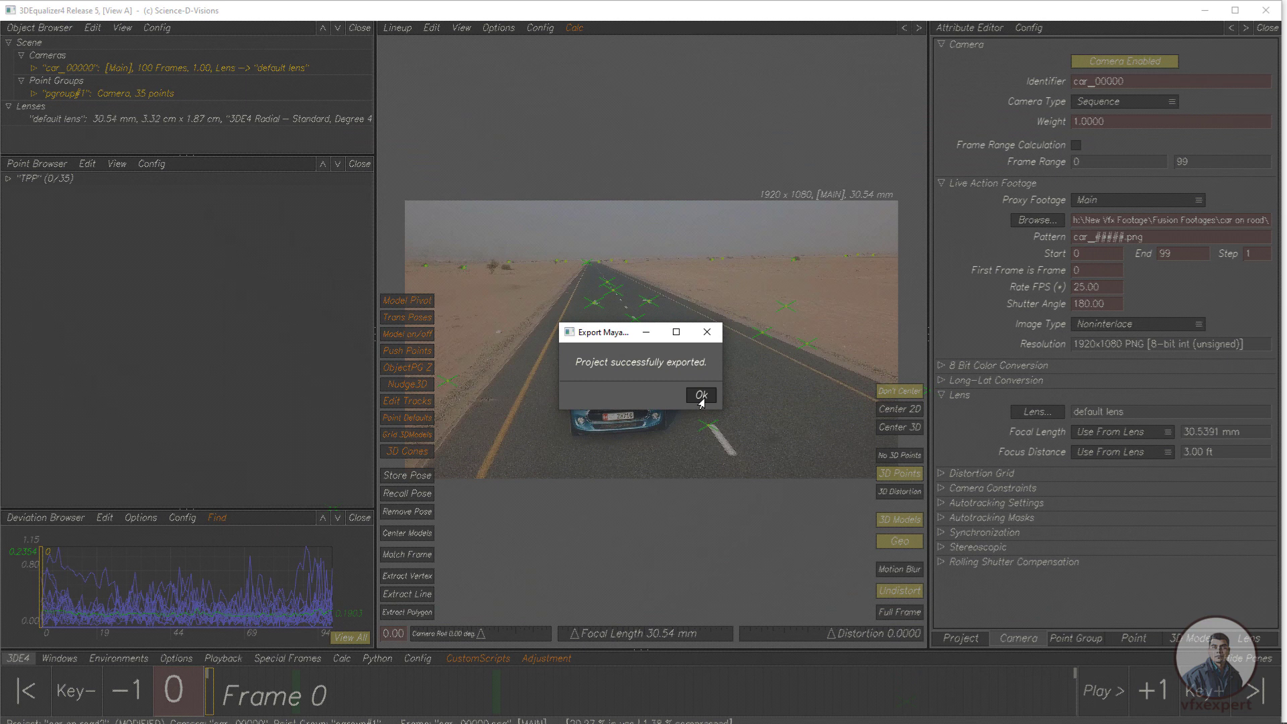
pyautogui.click(701, 396)
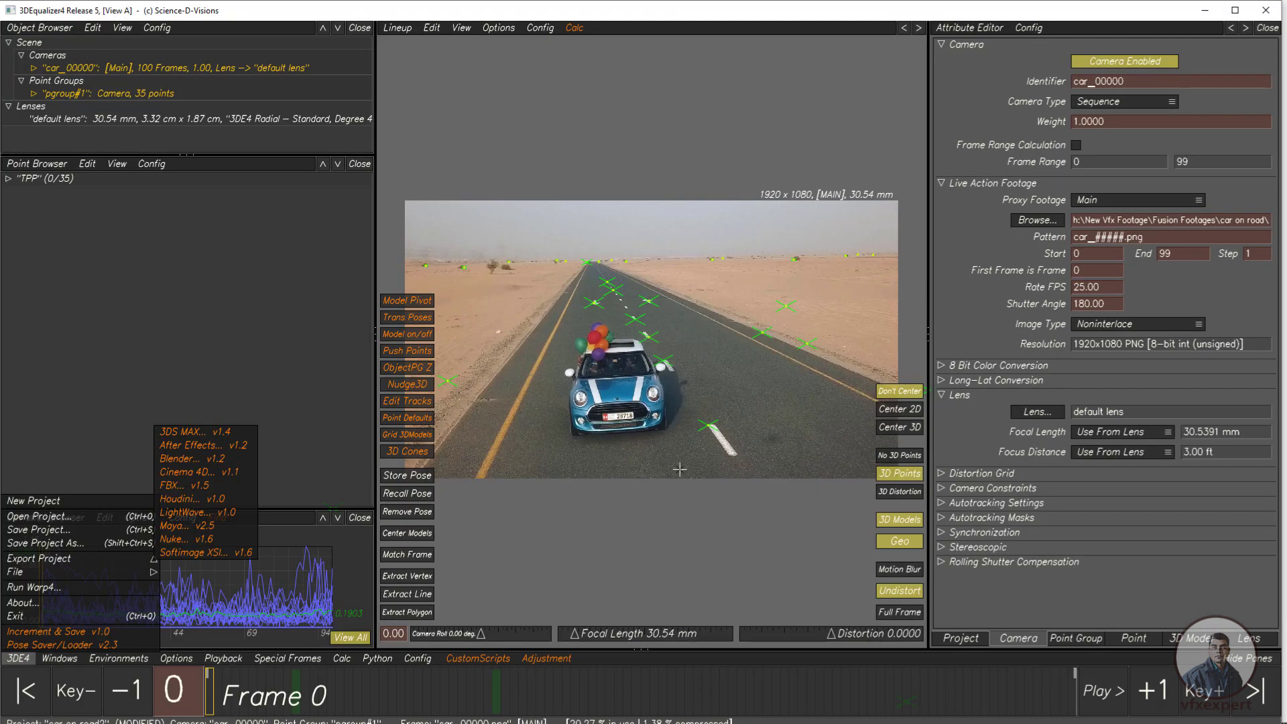
pyautogui.click(1096, 287)
pyautogui.moveTo(1097, 287); pyautogui.dragTo(1063, 279)
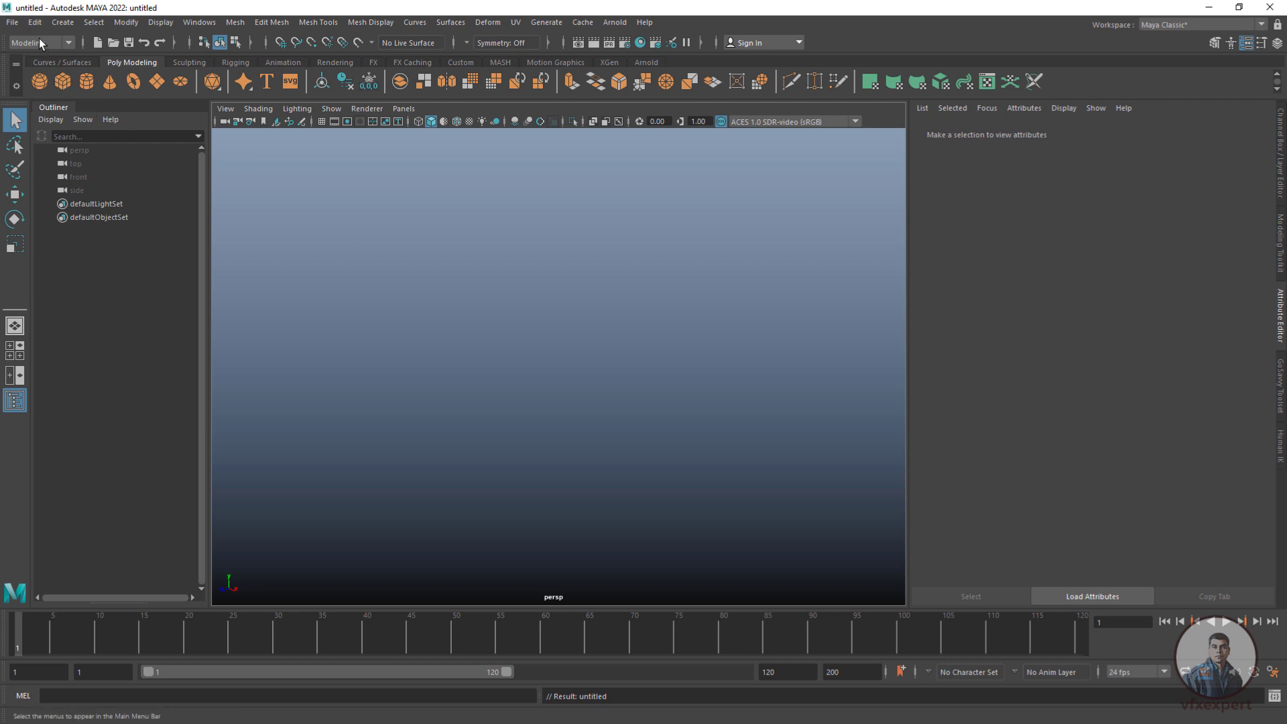
# Switch to Maya and open the scene road_camera.ma from H:\Sequence Problem\PFtrack
pyautogui.click(14, 24)
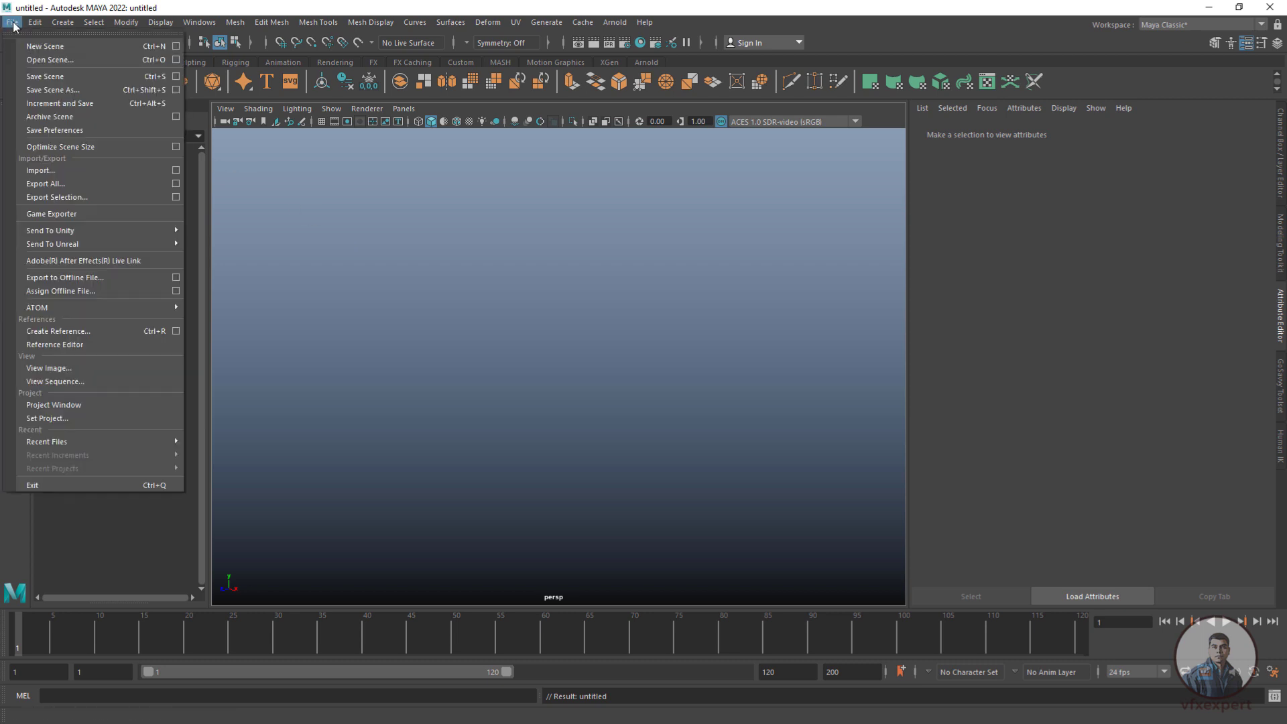
pyautogui.click(33, 63)
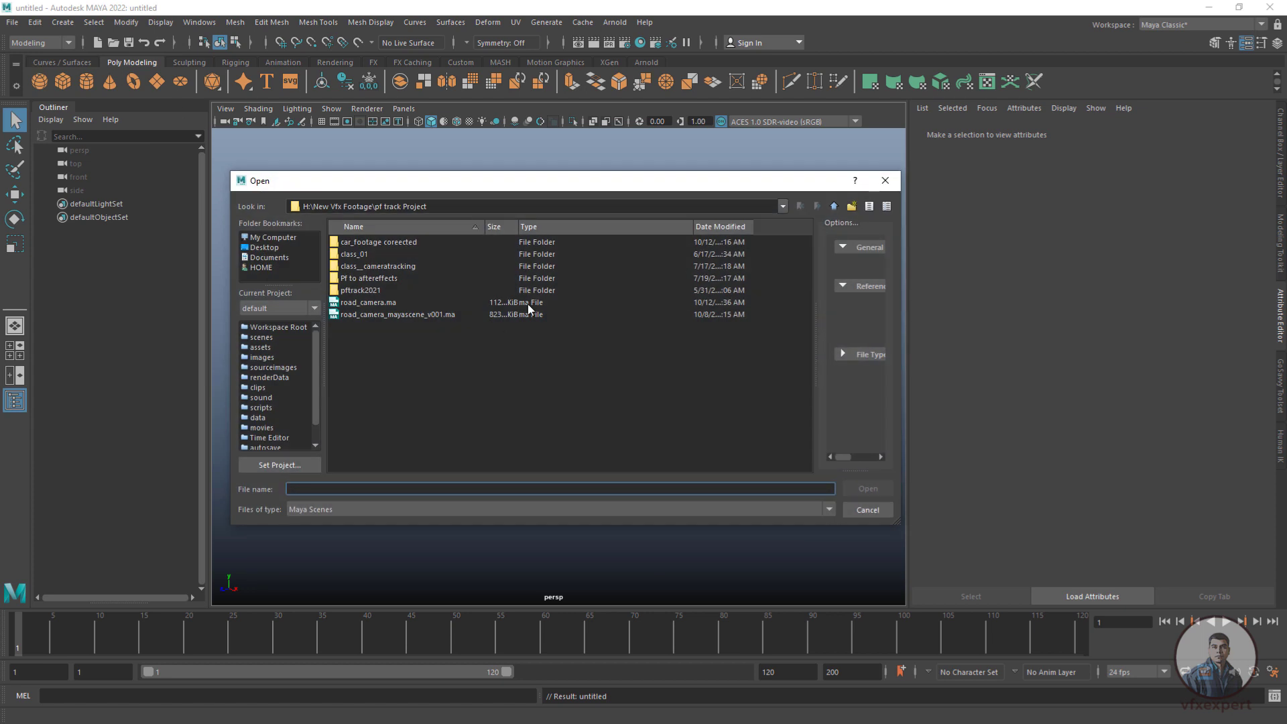
pyautogui.click(290, 239)
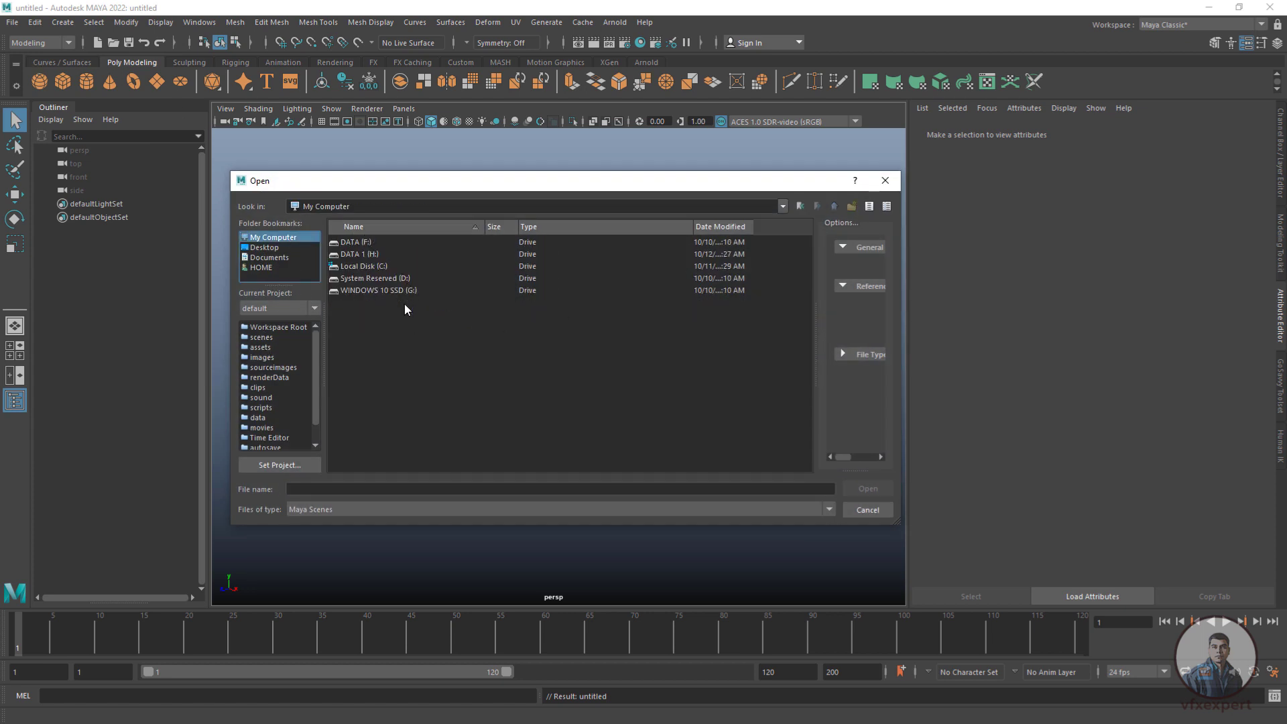
pyautogui.doubleClick(359, 254)
pyautogui.doubleClick(355, 393)
pyautogui.doubleClick(356, 253)
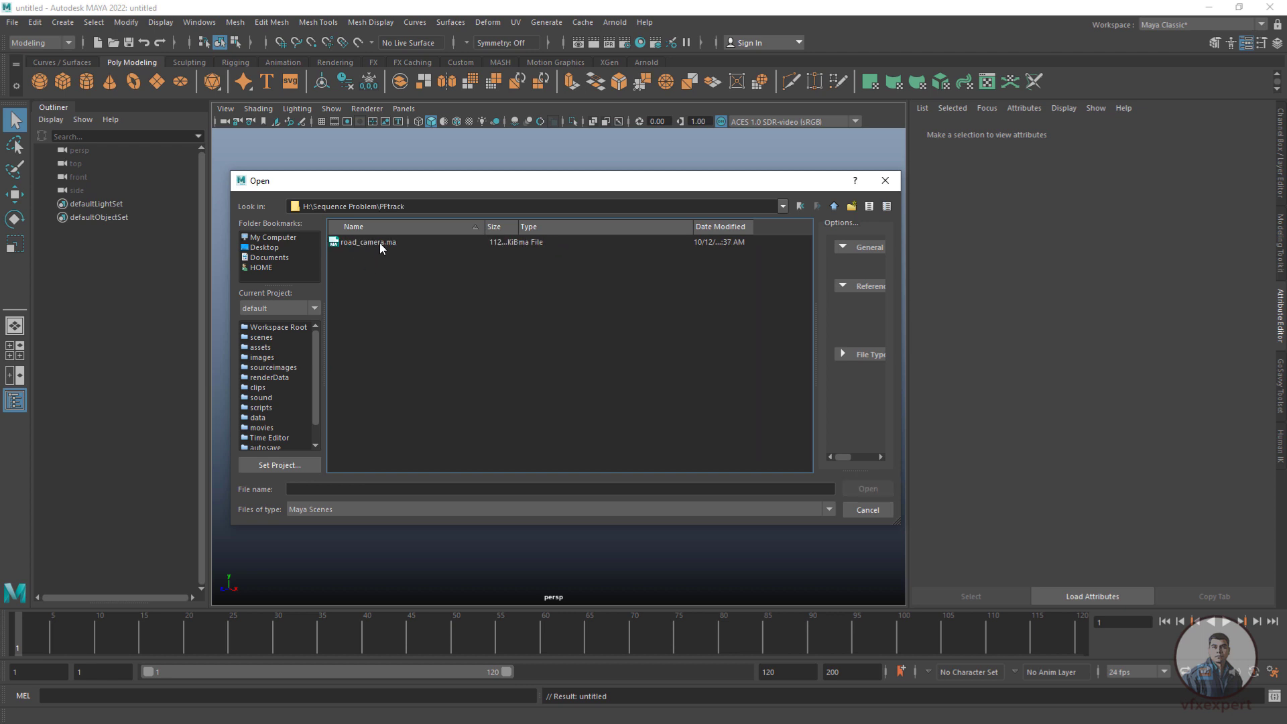
pyautogui.click(379, 243)
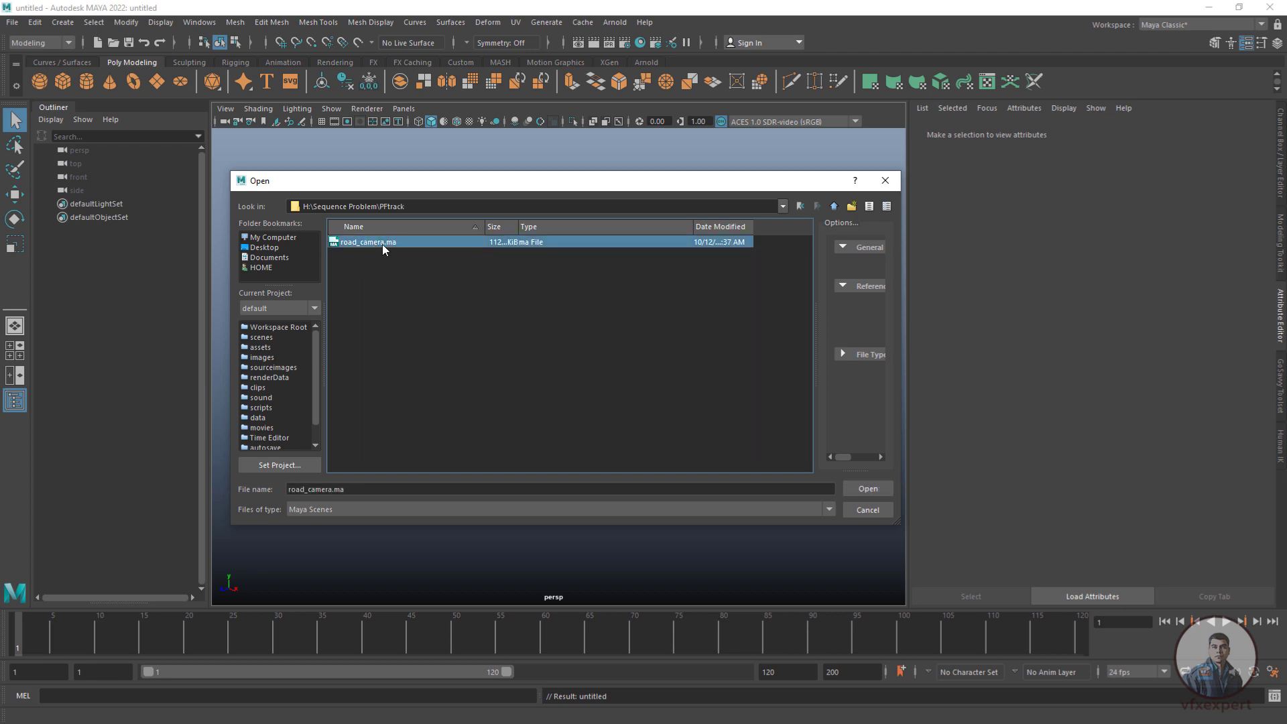
pyautogui.click(867, 489)
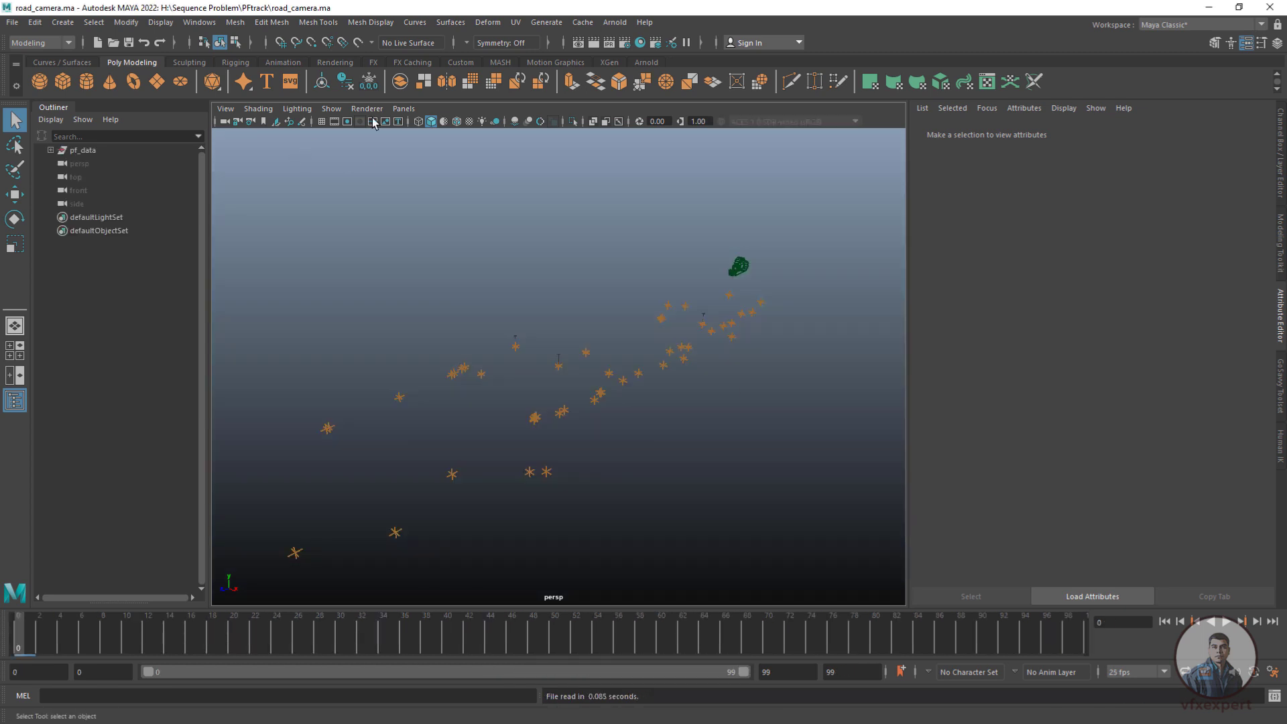
# Look through the tracked camera Camera01_2 in the viewport and expand the pf_data group to list its contents
pyautogui.click(406, 113)
pyautogui.moveTo(449, 120)
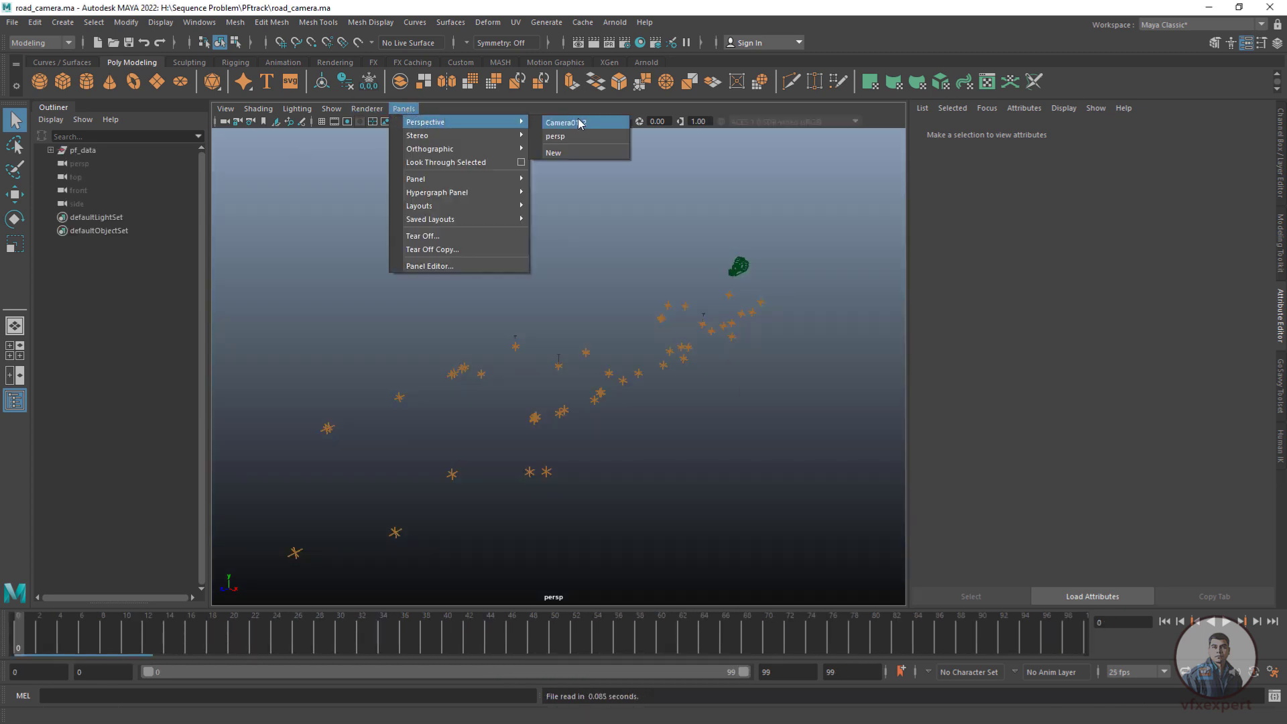
pyautogui.click(580, 124)
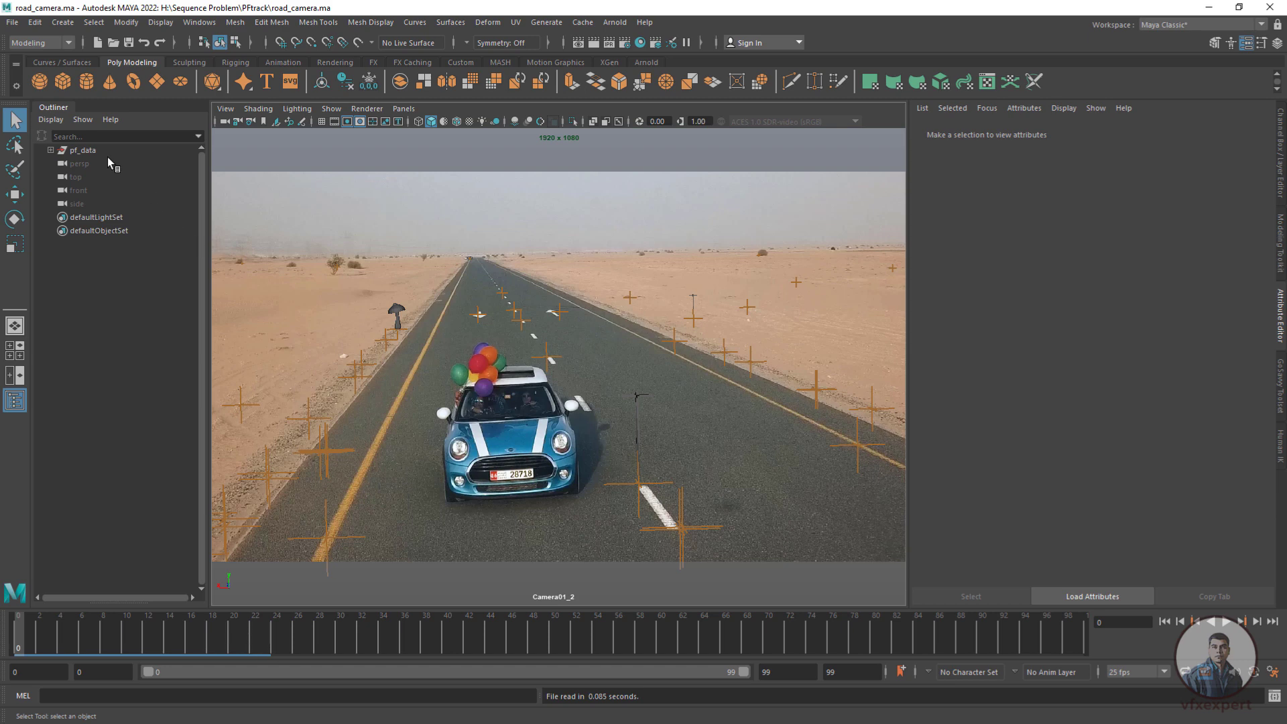
pyautogui.click(86, 150)
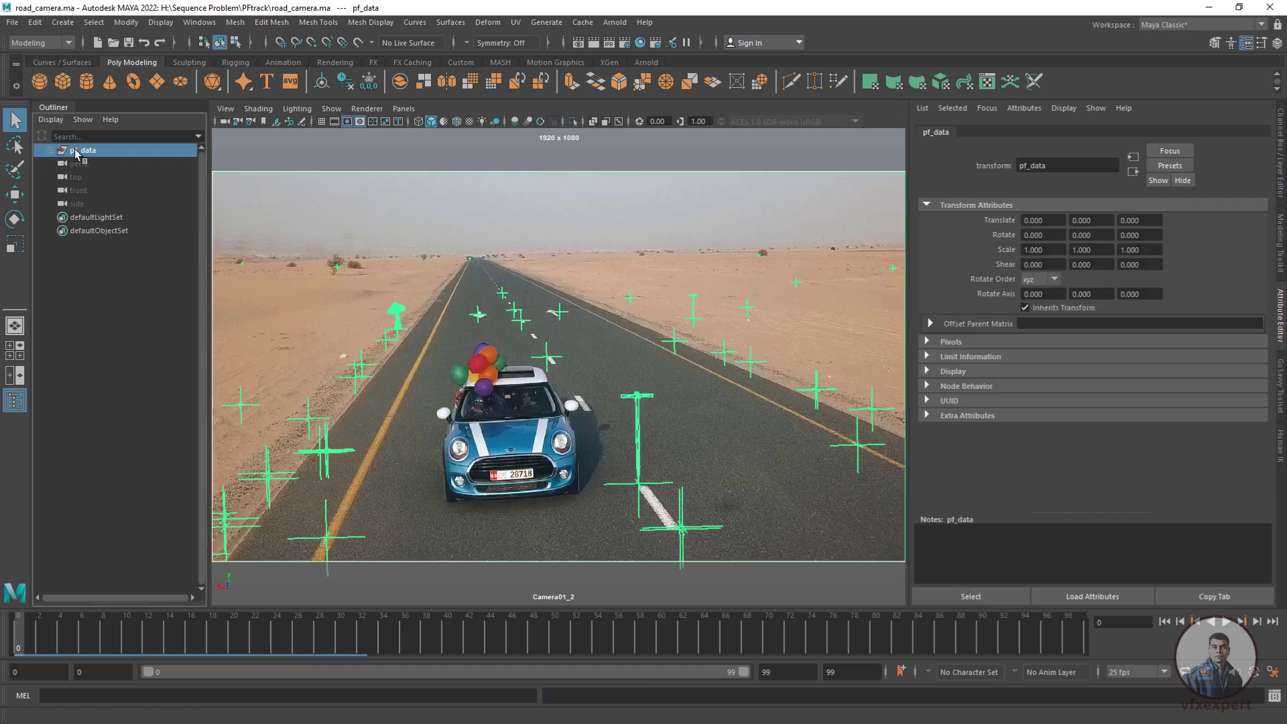
pyautogui.click(48, 151)
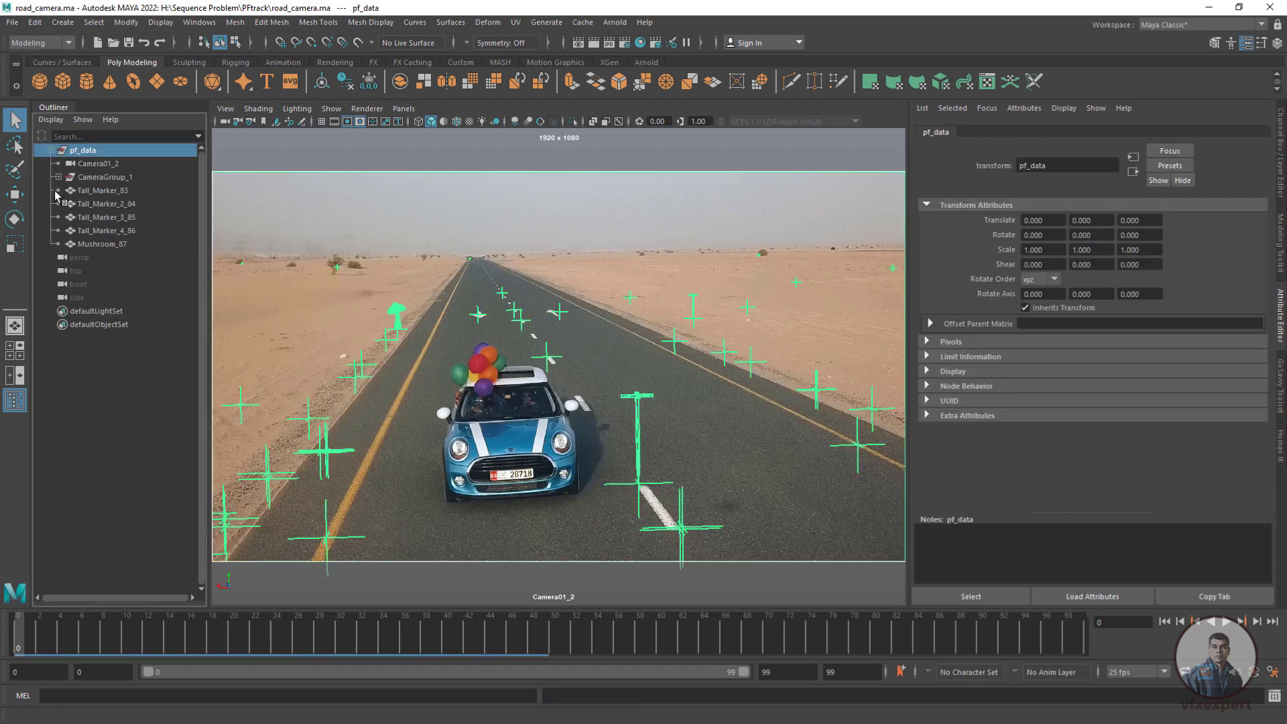
# Collapse the pf_data group, play the tracked shot through Camera01_2 to check the markers, and return the timeline to frame 0
pyautogui.click(89, 177)
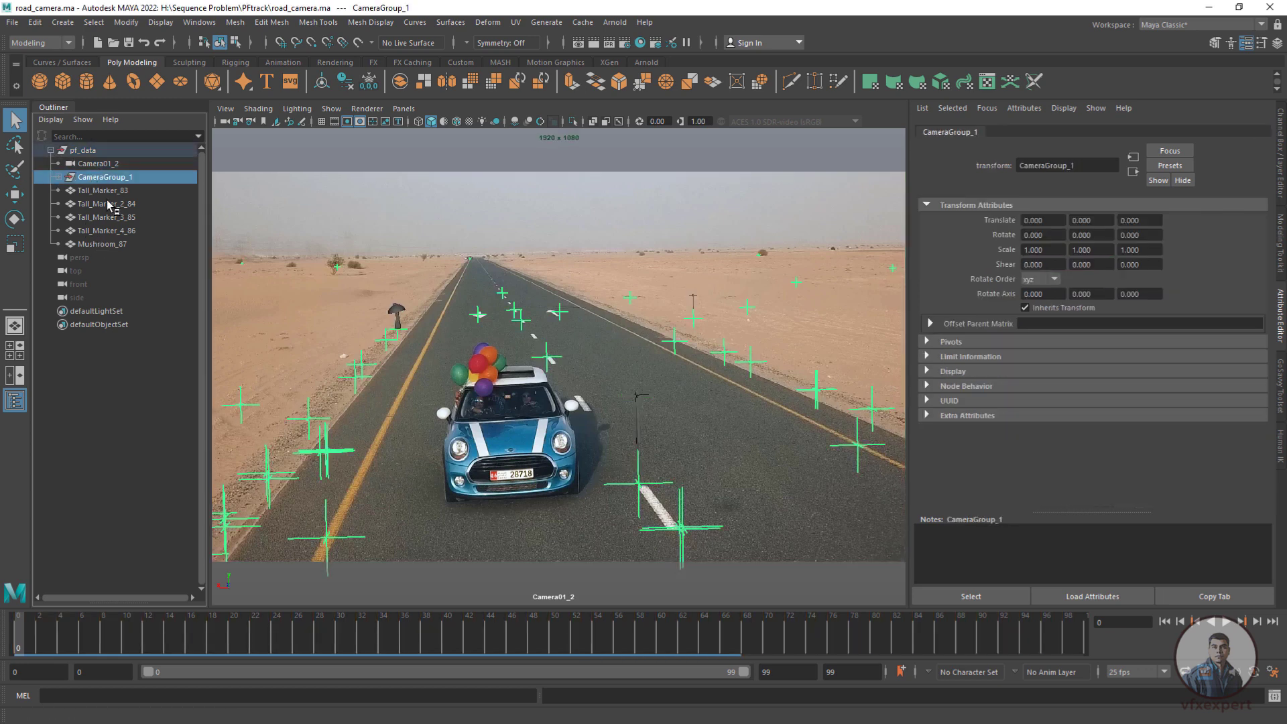
pyautogui.click(50, 150)
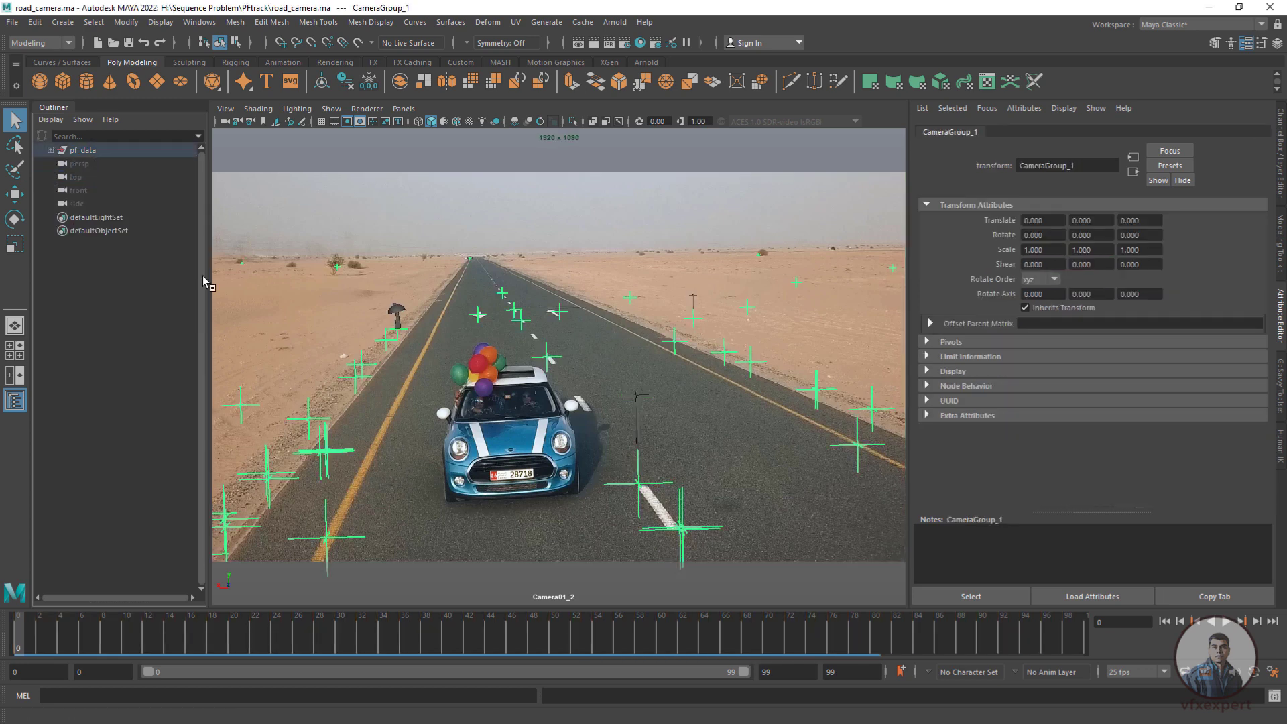
pyautogui.hotkey('alt', 'v')
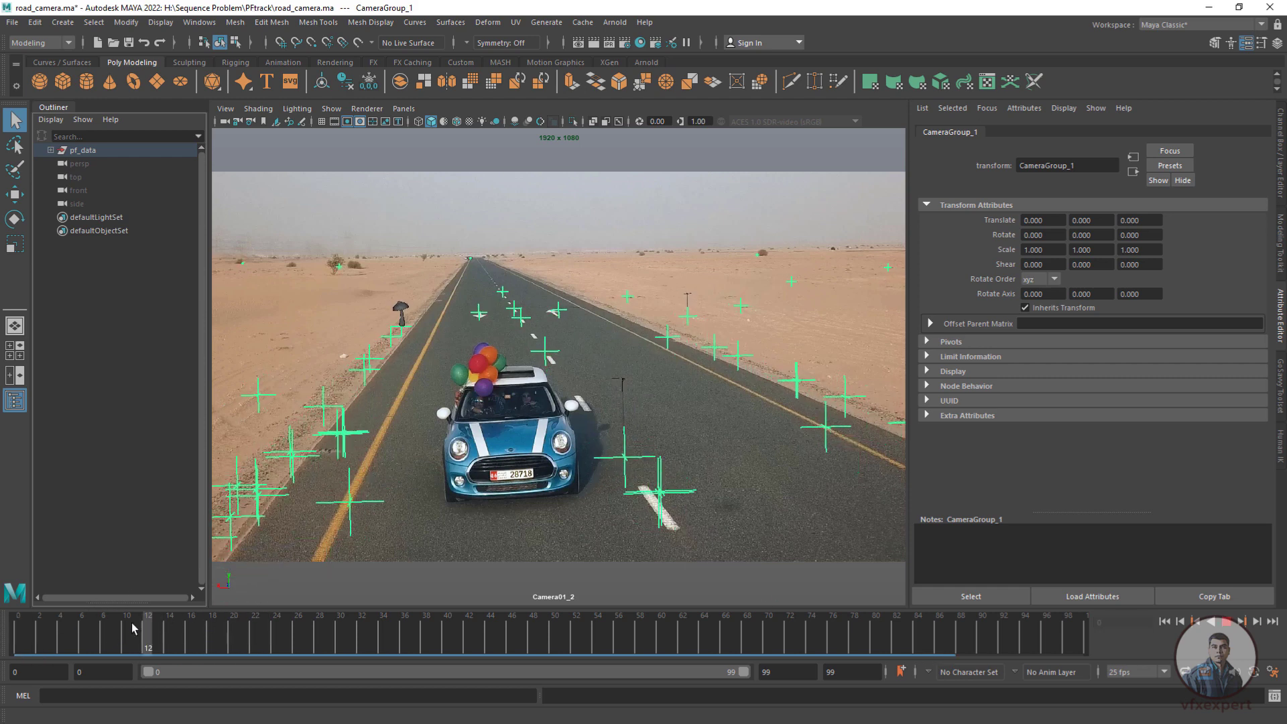
pyautogui.hotkey('alt', 'v')
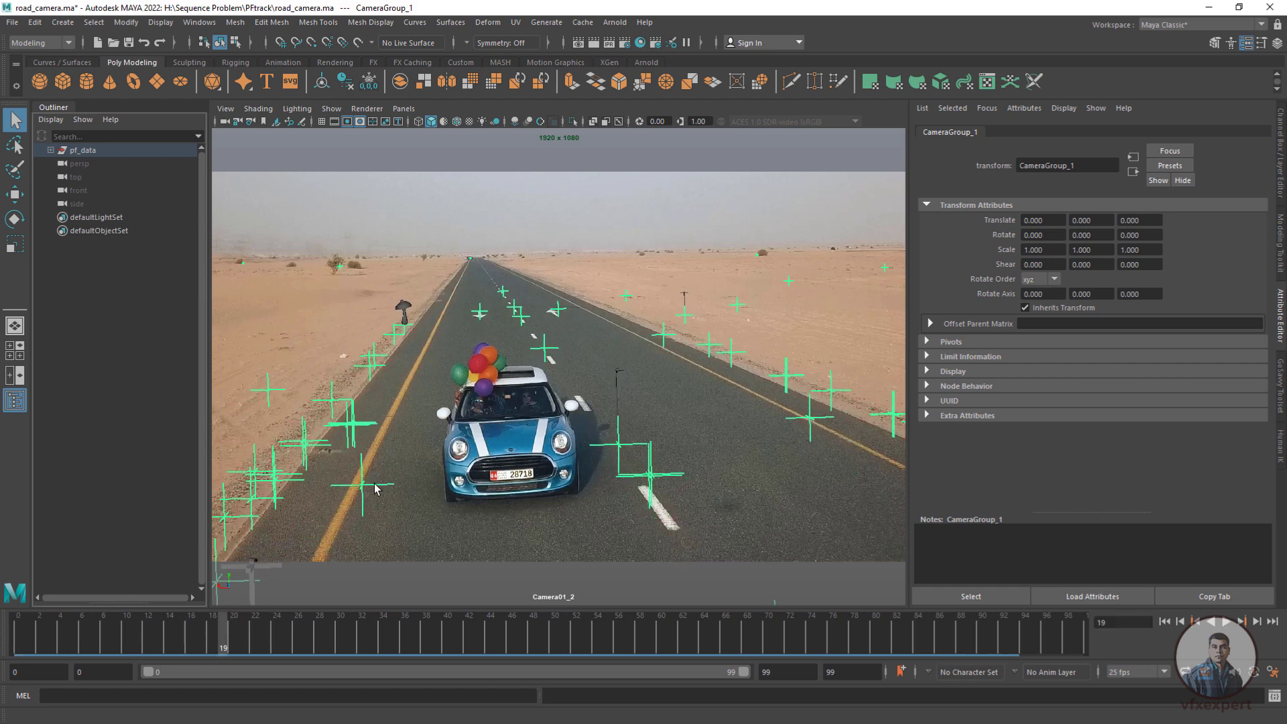
pyautogui.moveTo(134, 636); pyautogui.dragTo(30, 653)
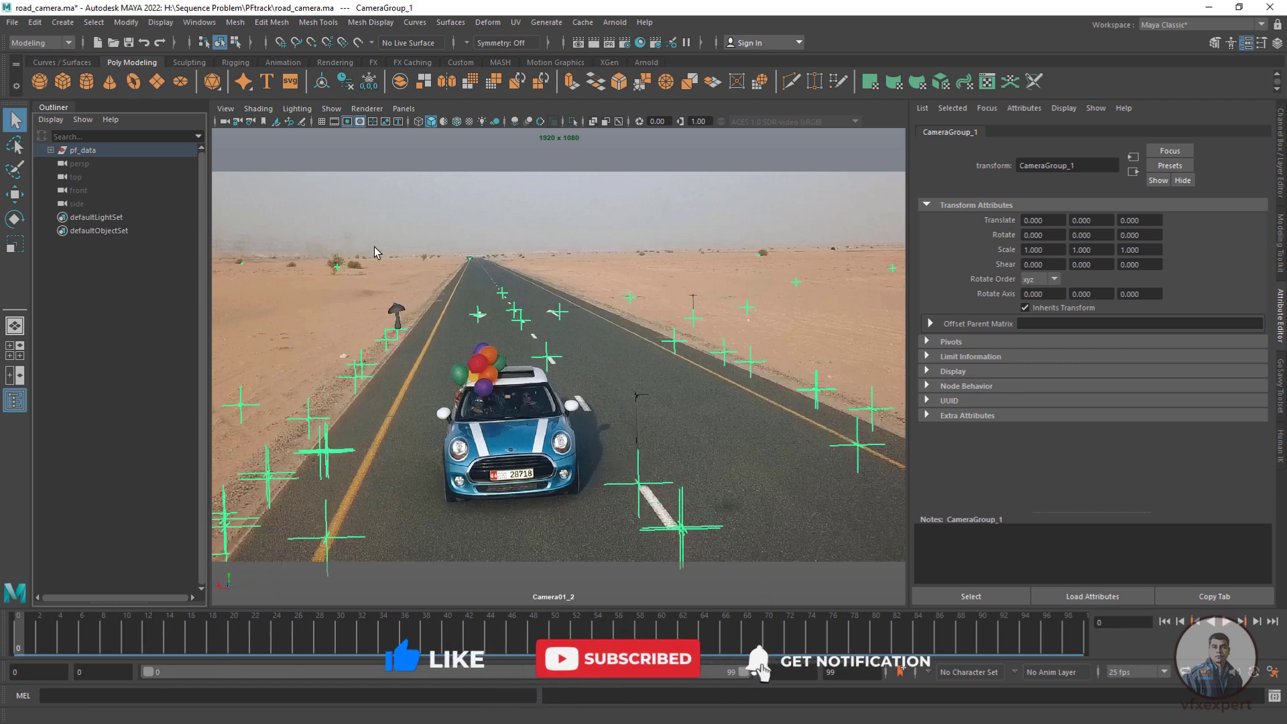
# Start a new empty scene, discarding the changes to road_camera.ma
pyautogui.click(12, 22)
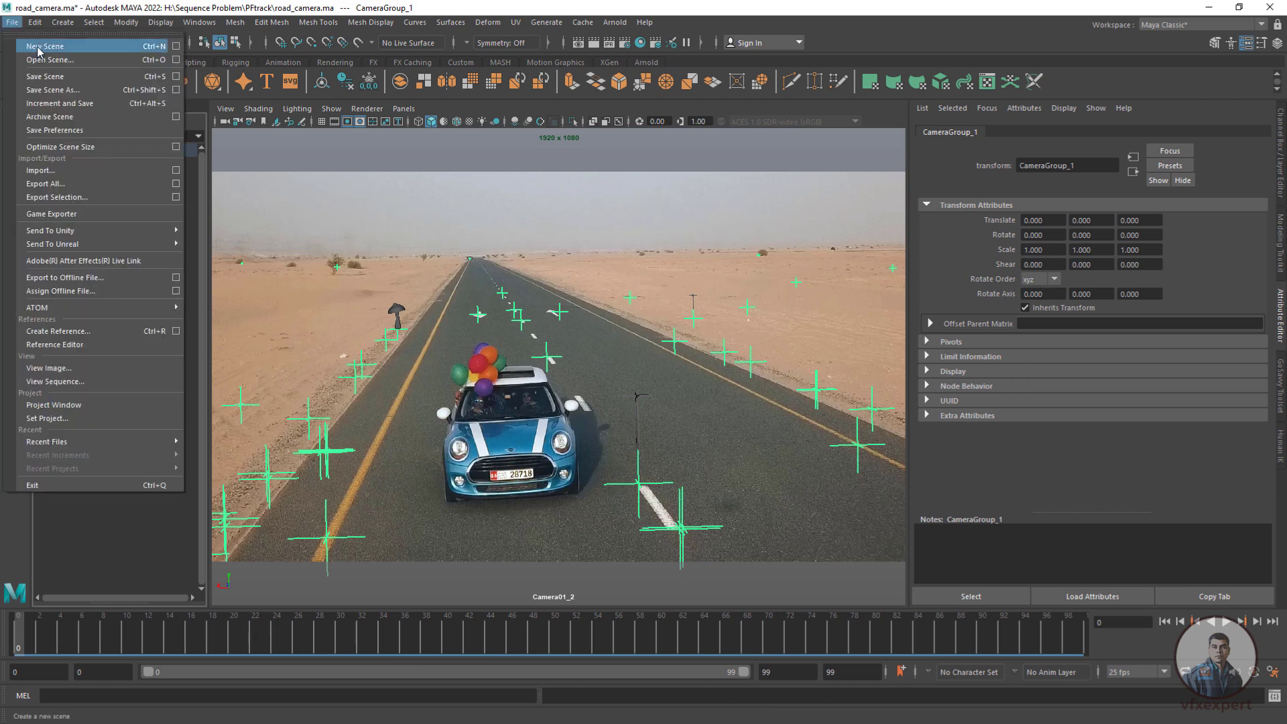
pyautogui.click(47, 50)
pyautogui.click(644, 372)
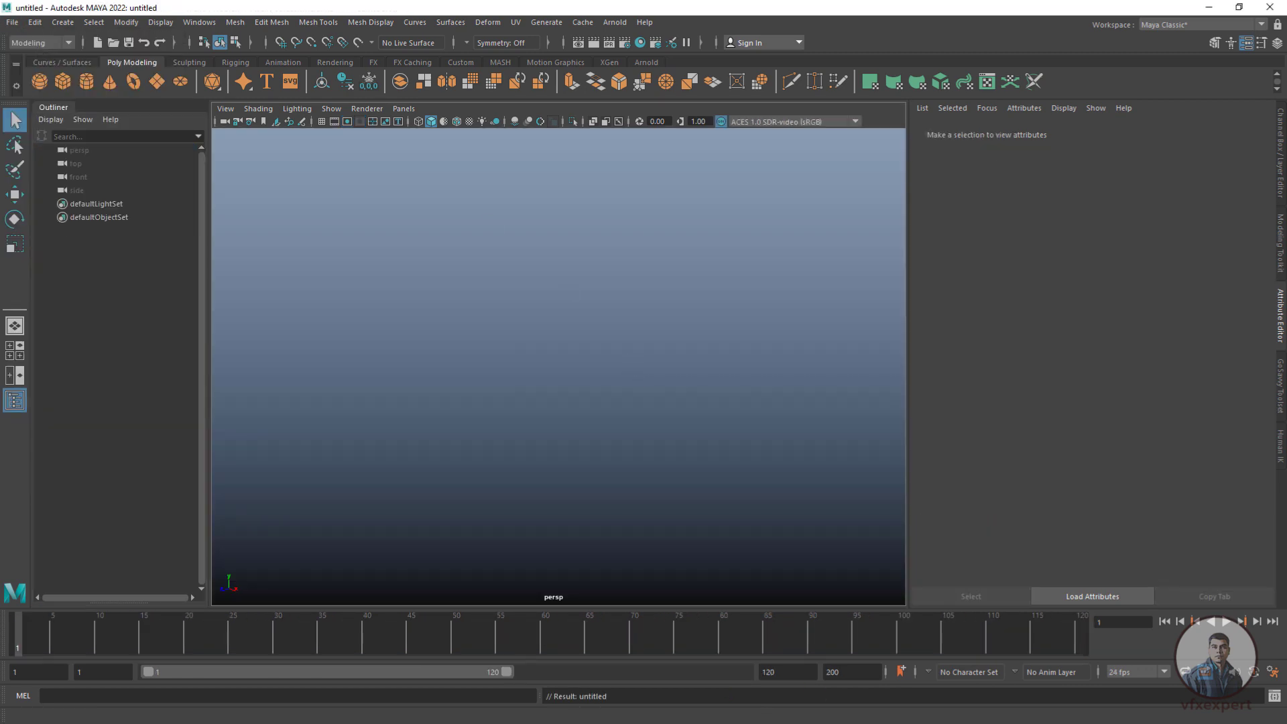
# Import the 3DEqualizer script car_road_v001.mel from H:\Sequence Problem\3DE into the scene
pyautogui.click(13, 23)
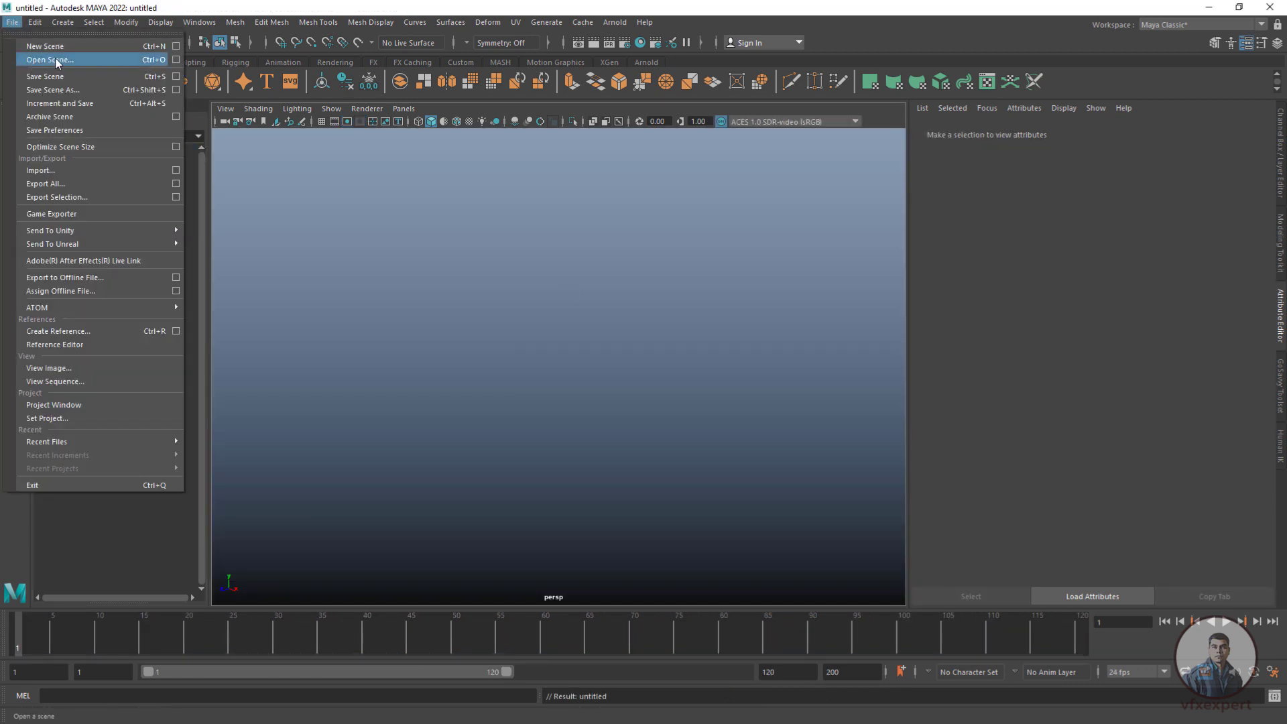
pyautogui.click(46, 173)
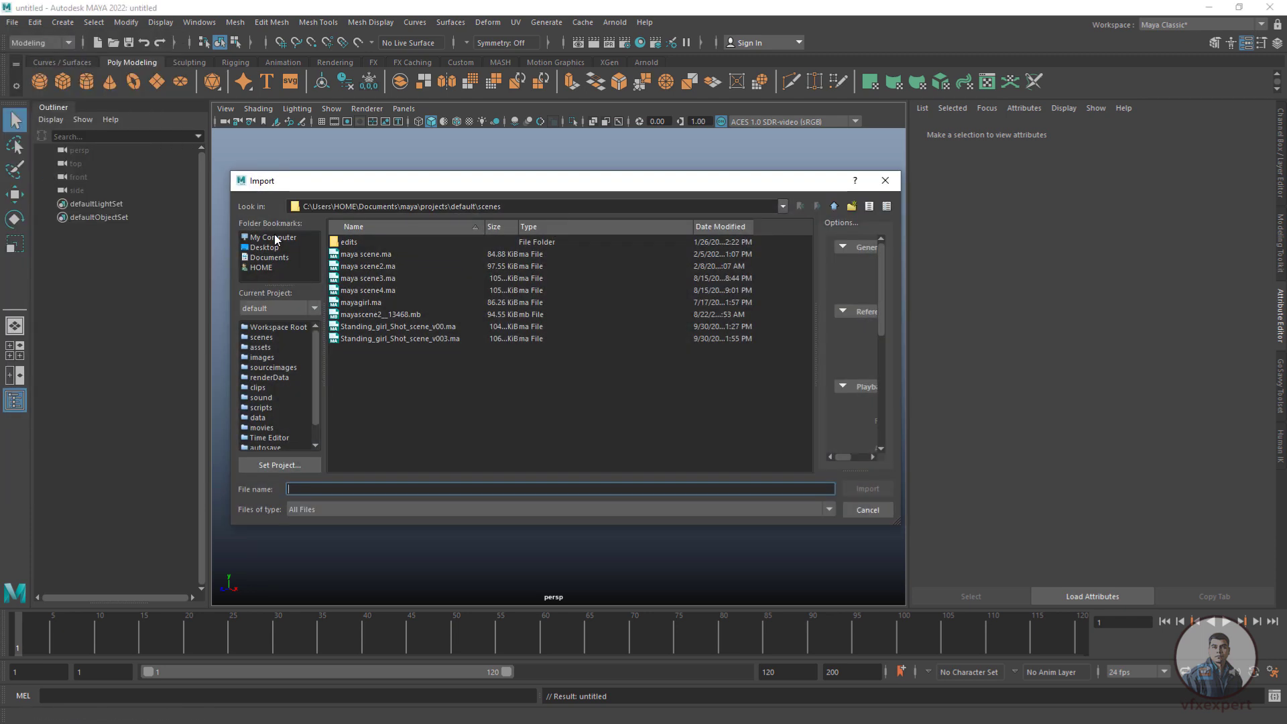
pyautogui.click(314, 235)
pyautogui.doubleClick(378, 255)
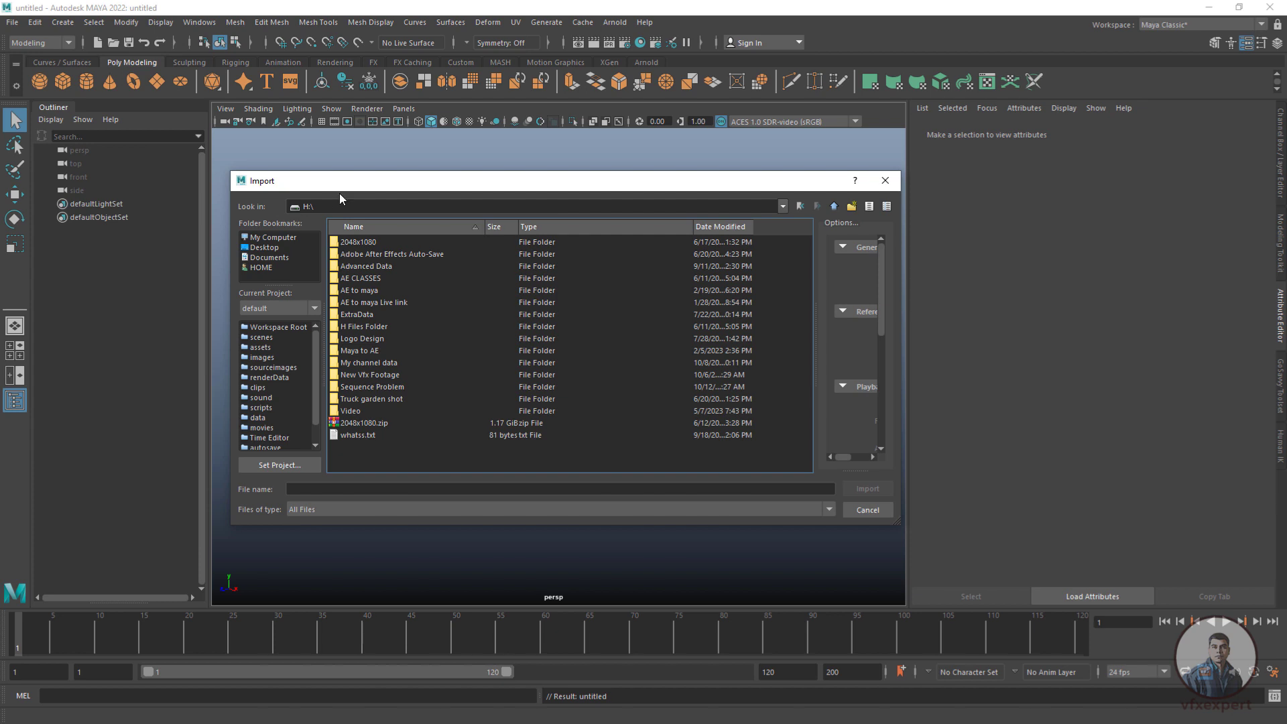
pyautogui.doubleClick(373, 386)
pyautogui.doubleClick(350, 242)
pyautogui.click(369, 244)
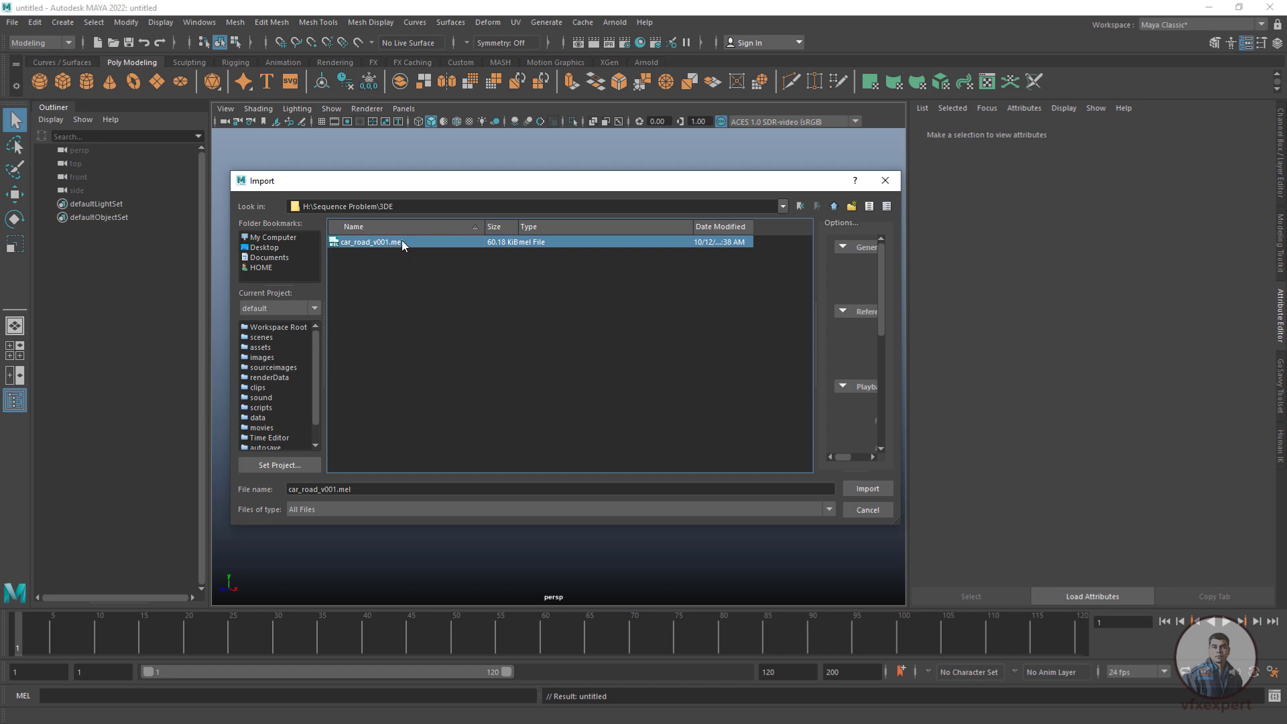
pyautogui.click(867, 489)
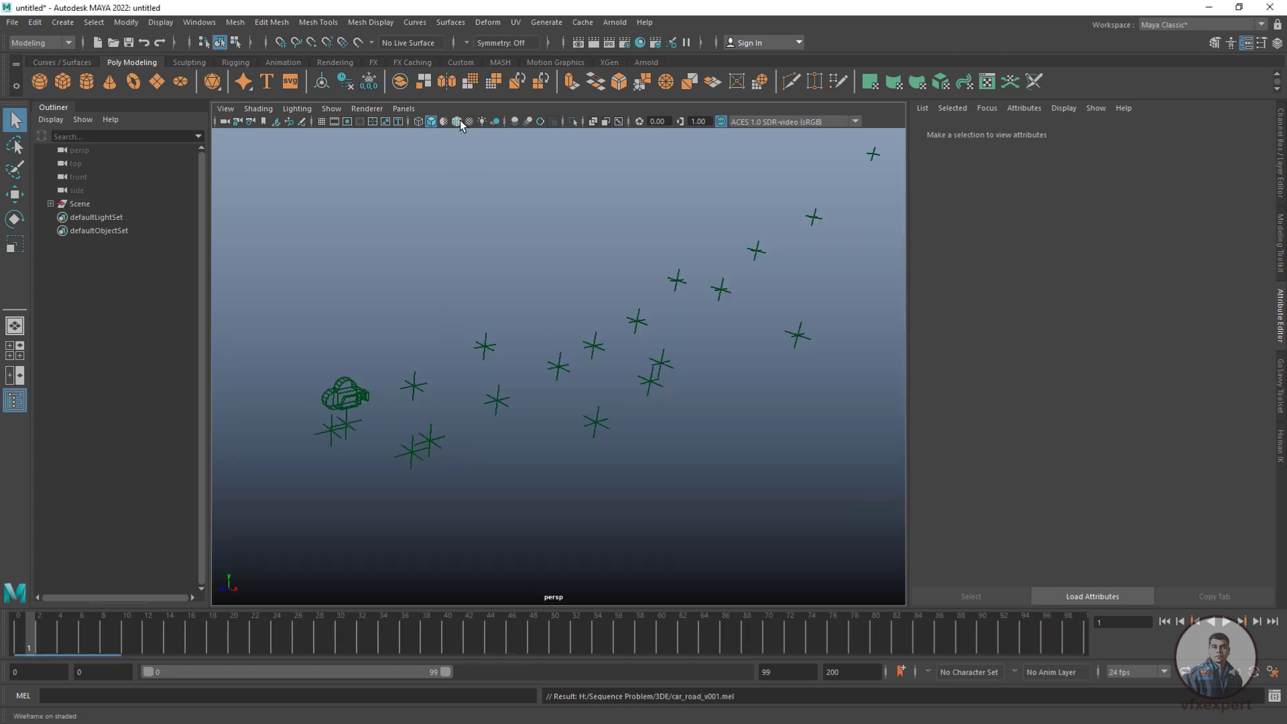
# Look through the tracked camera car_00000_1_1 and scrub to frame 0 to check how the tracking points line up
pyautogui.click(404, 108)
pyautogui.moveTo(448, 124)
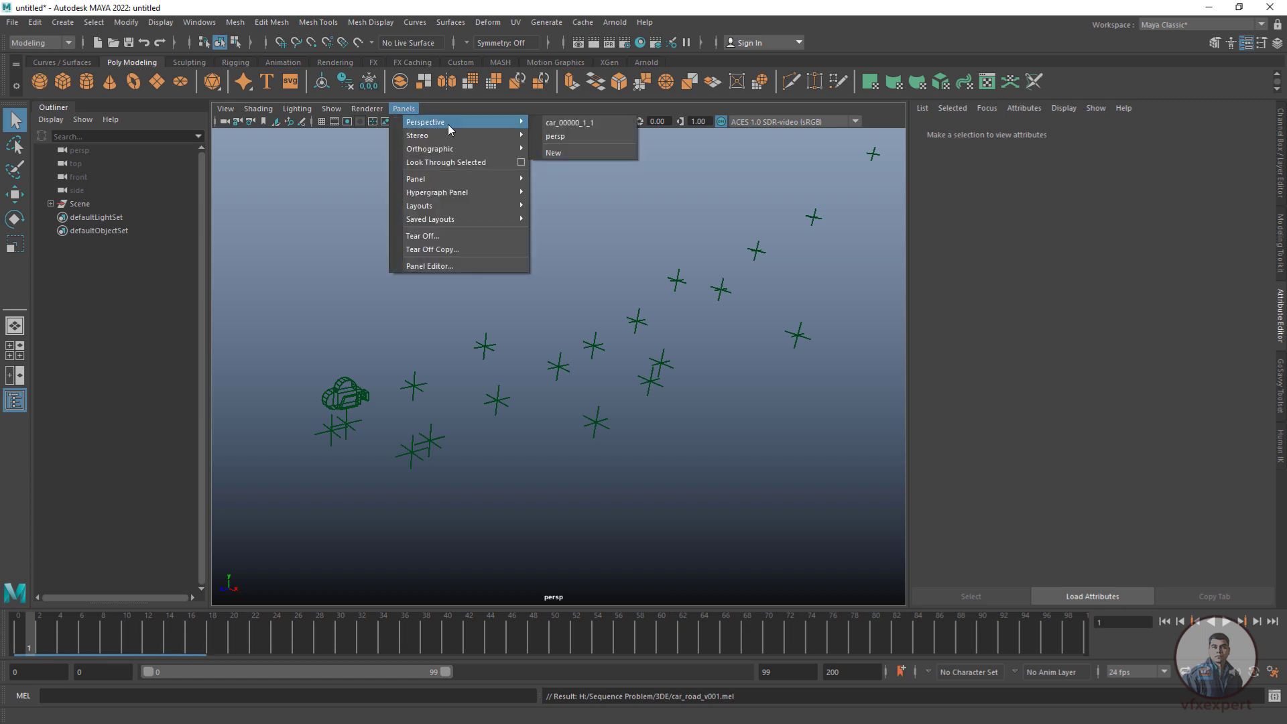
pyautogui.click(571, 123)
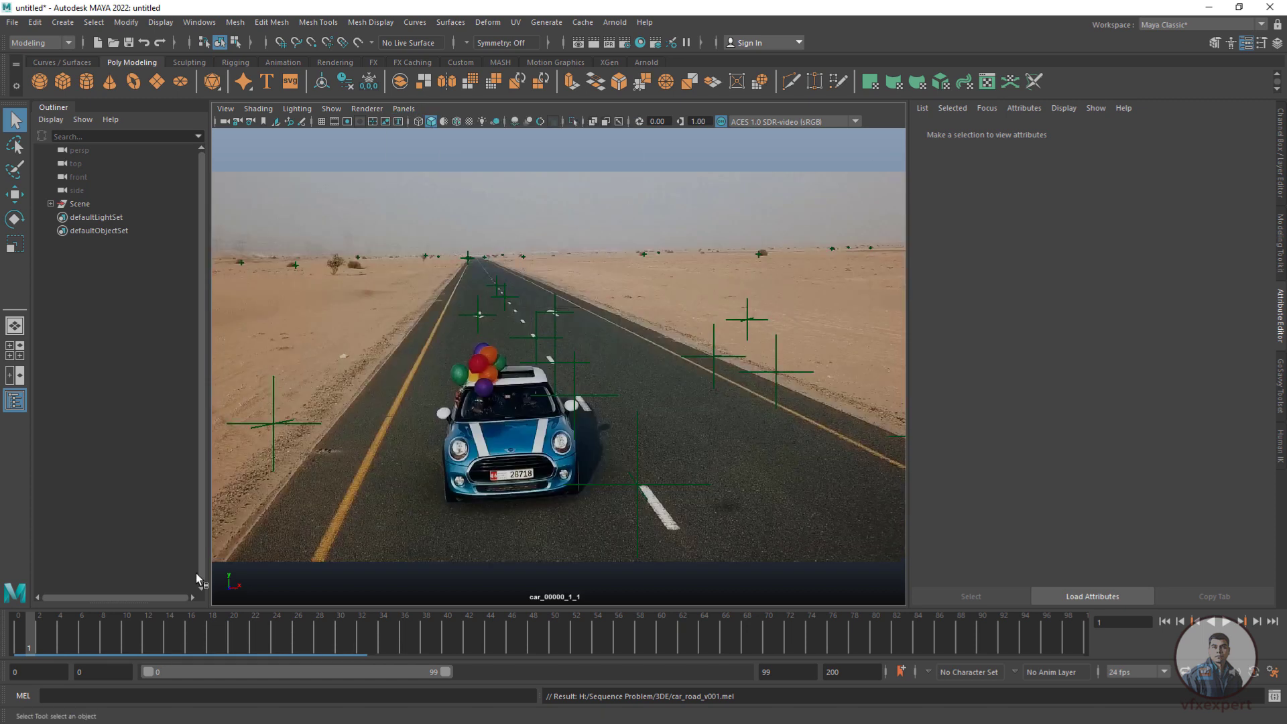
pyautogui.moveTo(35, 638); pyautogui.dragTo(8, 630)
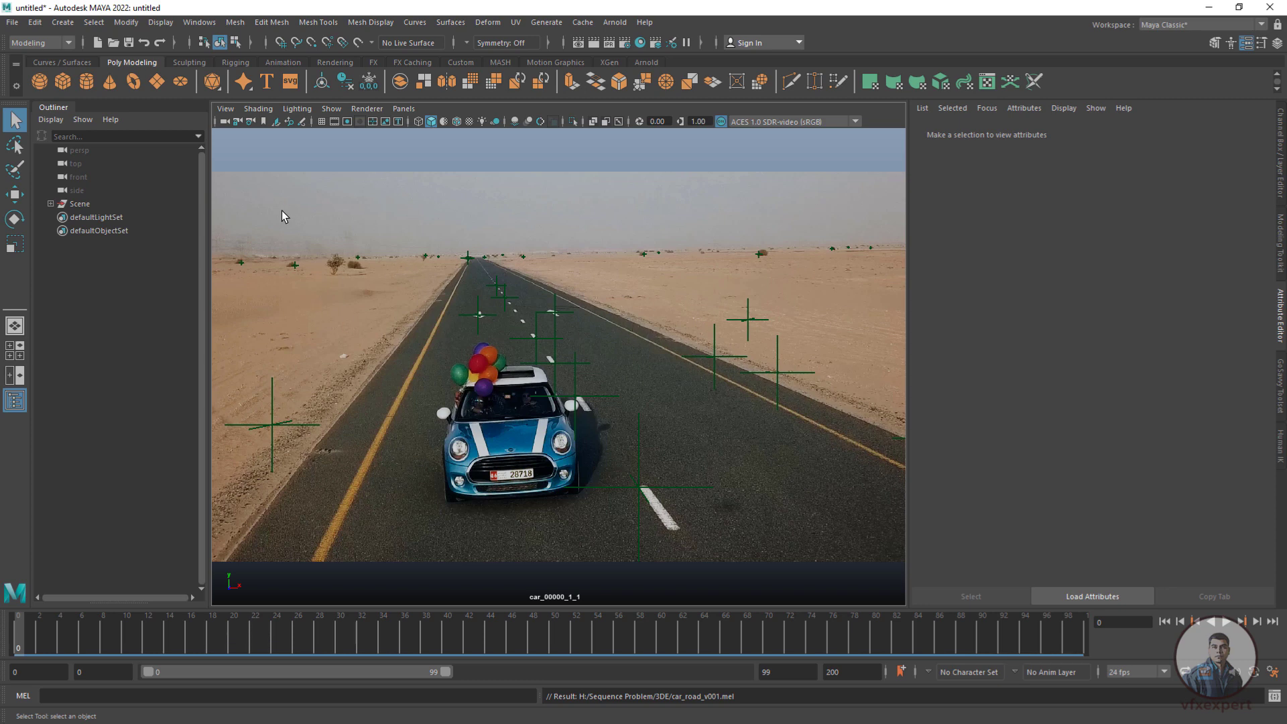
# Replace the imported 3DEqualizer scene with a new empty scene without saving it
pyautogui.click(12, 22)
pyautogui.click(40, 46)
pyautogui.click(644, 372)
pyautogui.click(12, 22)
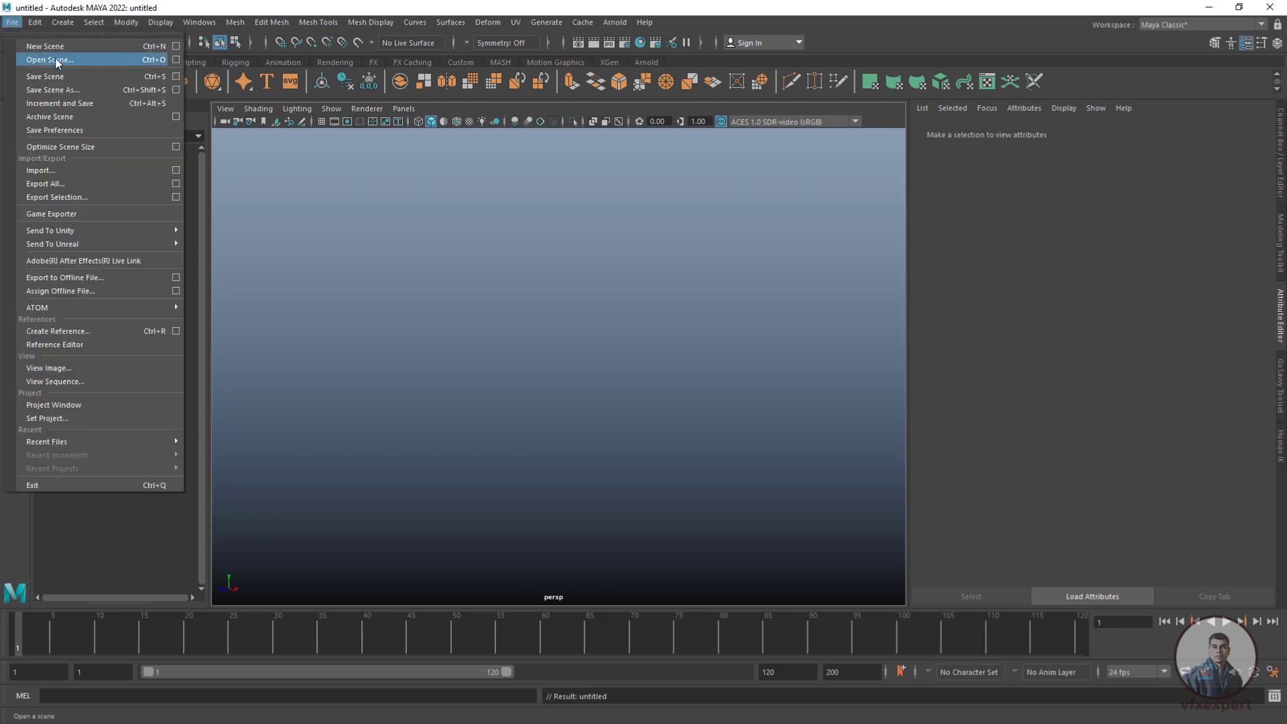
pyautogui.click(42, 47)
pyautogui.click(868, 488)
pyautogui.click(28, 642)
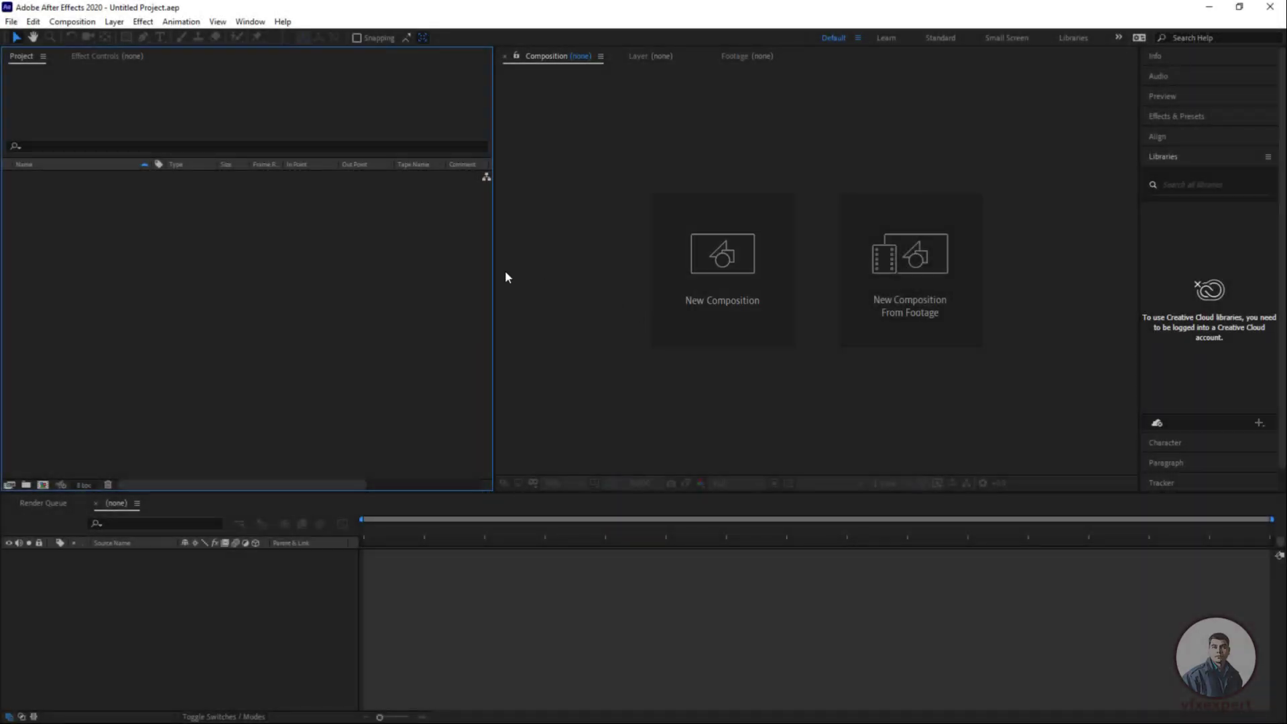
# Switch to After Effects and import the car_00000 PNG sequence from H:\New Vfx Footage\PFTrack New Video\car on road as footage
pyautogui.moveTo(487, 267); pyautogui.dragTo(469, 268)
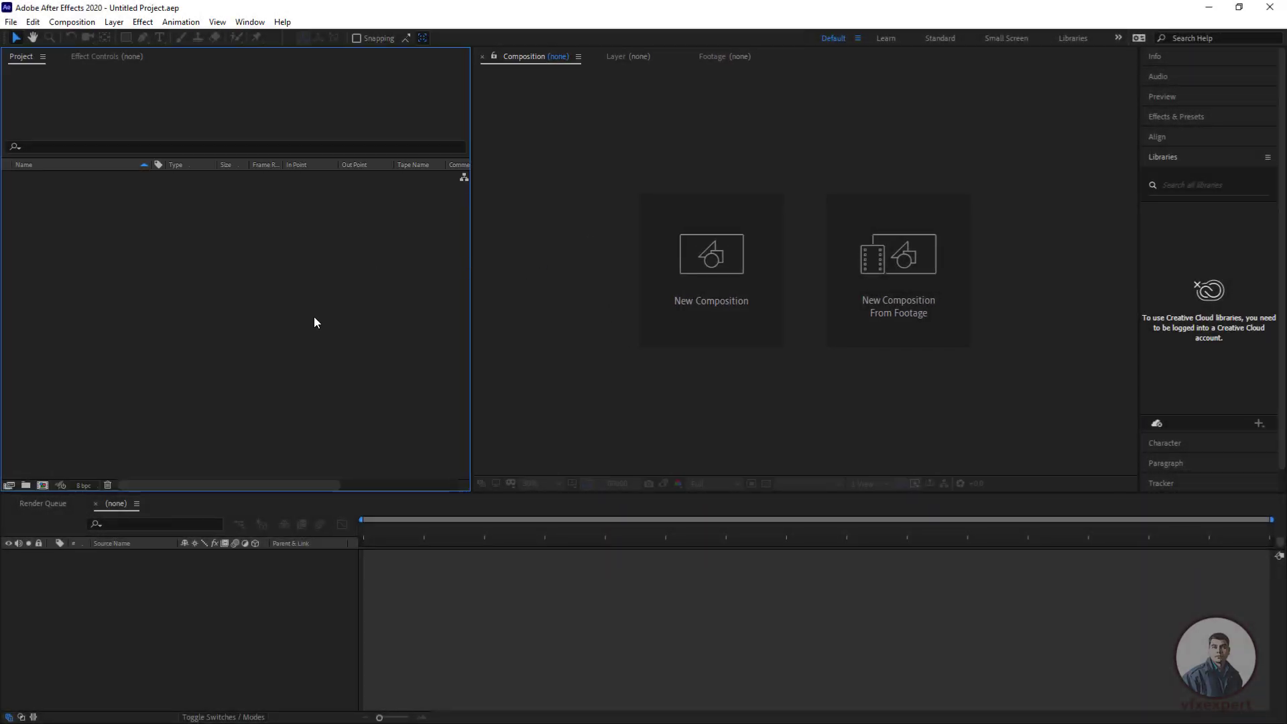
pyautogui.doubleClick(299, 275)
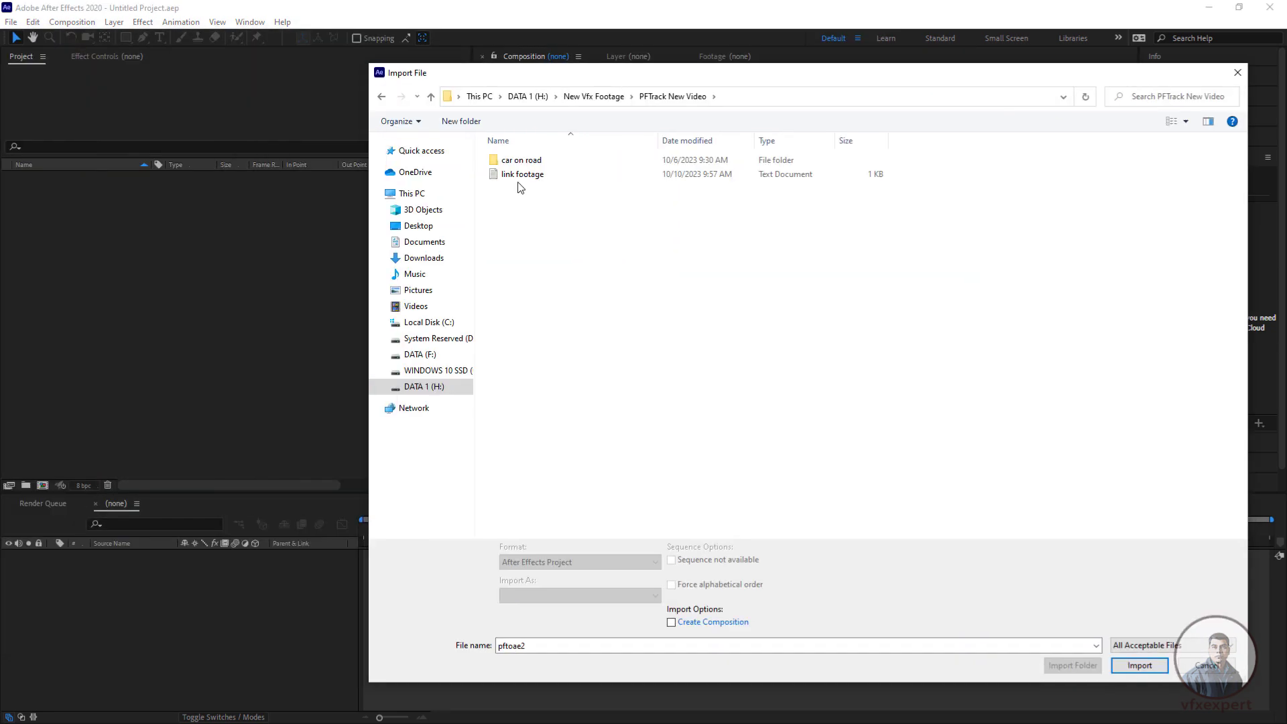
pyautogui.doubleClick(519, 160)
pyautogui.click(527, 204)
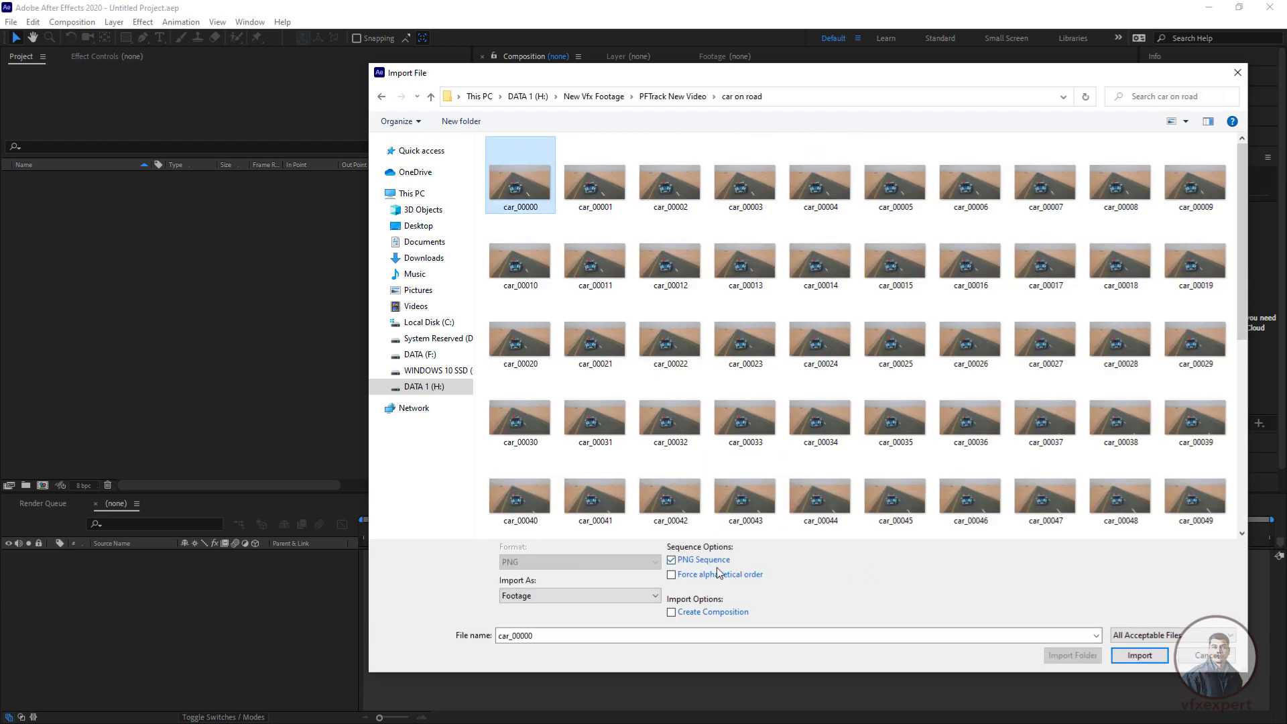
pyautogui.click(1137, 656)
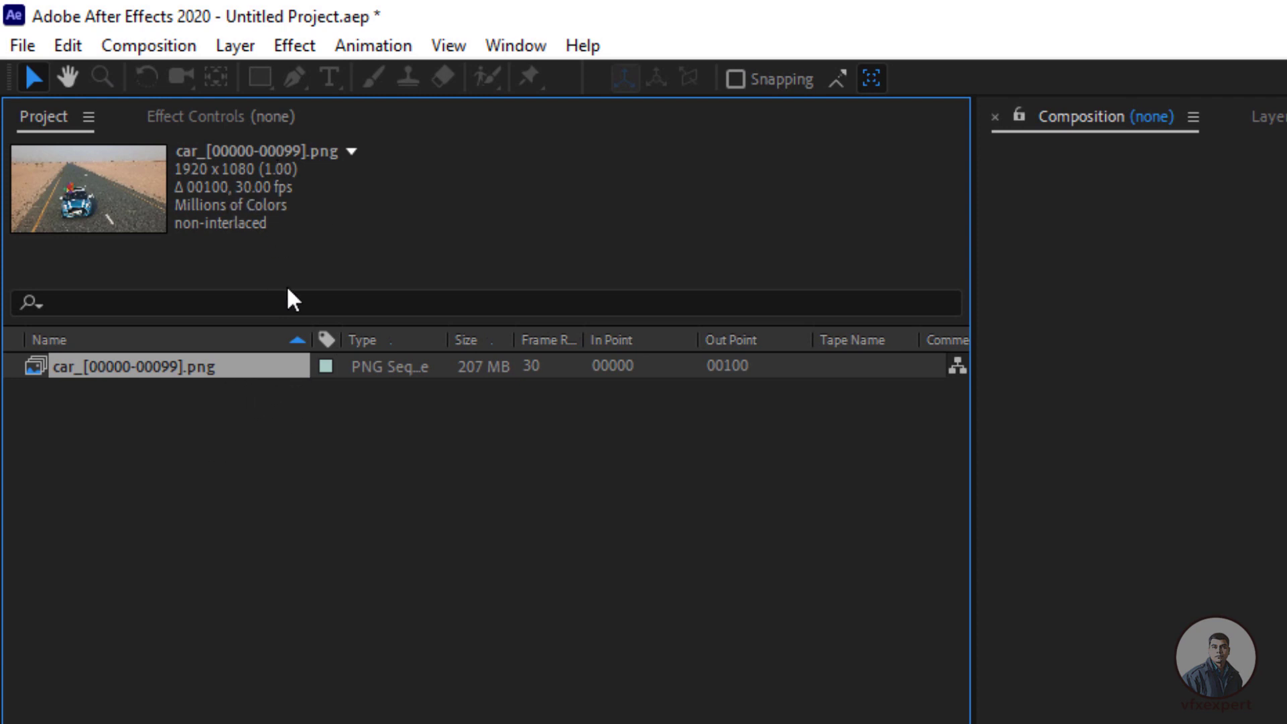
pyautogui.rightClick(248, 370)
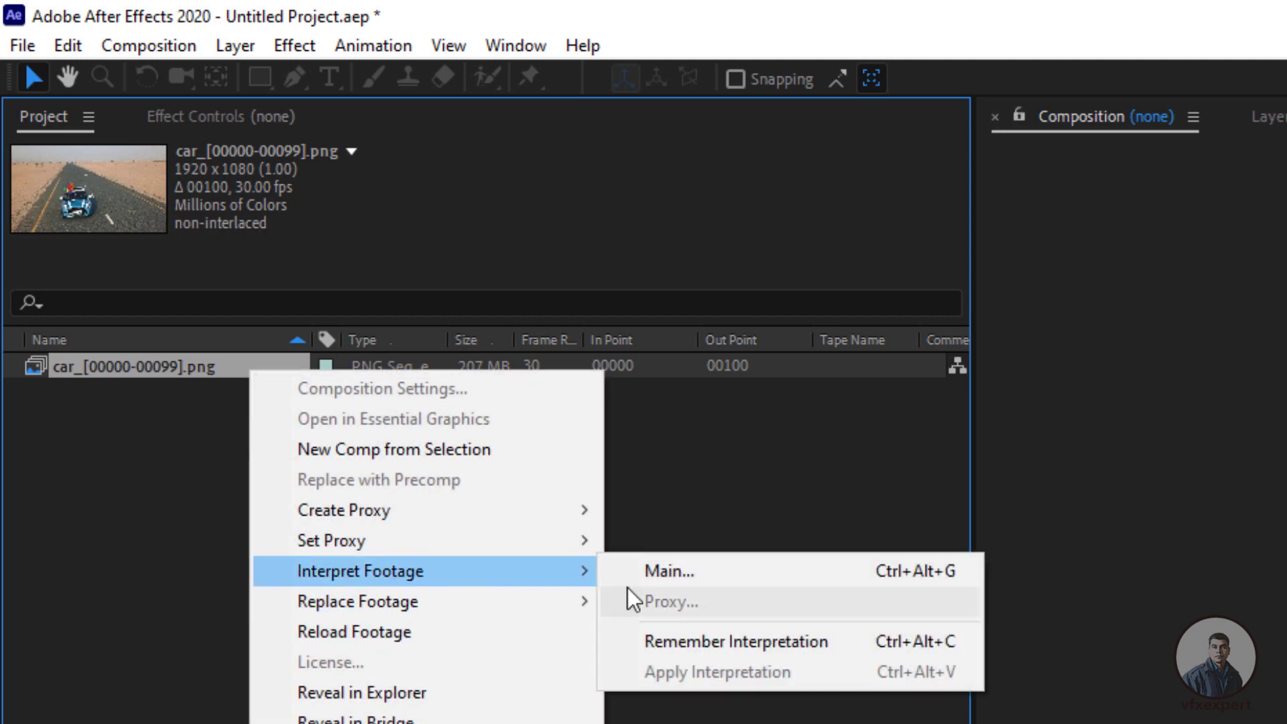
pyautogui.click(693, 569)
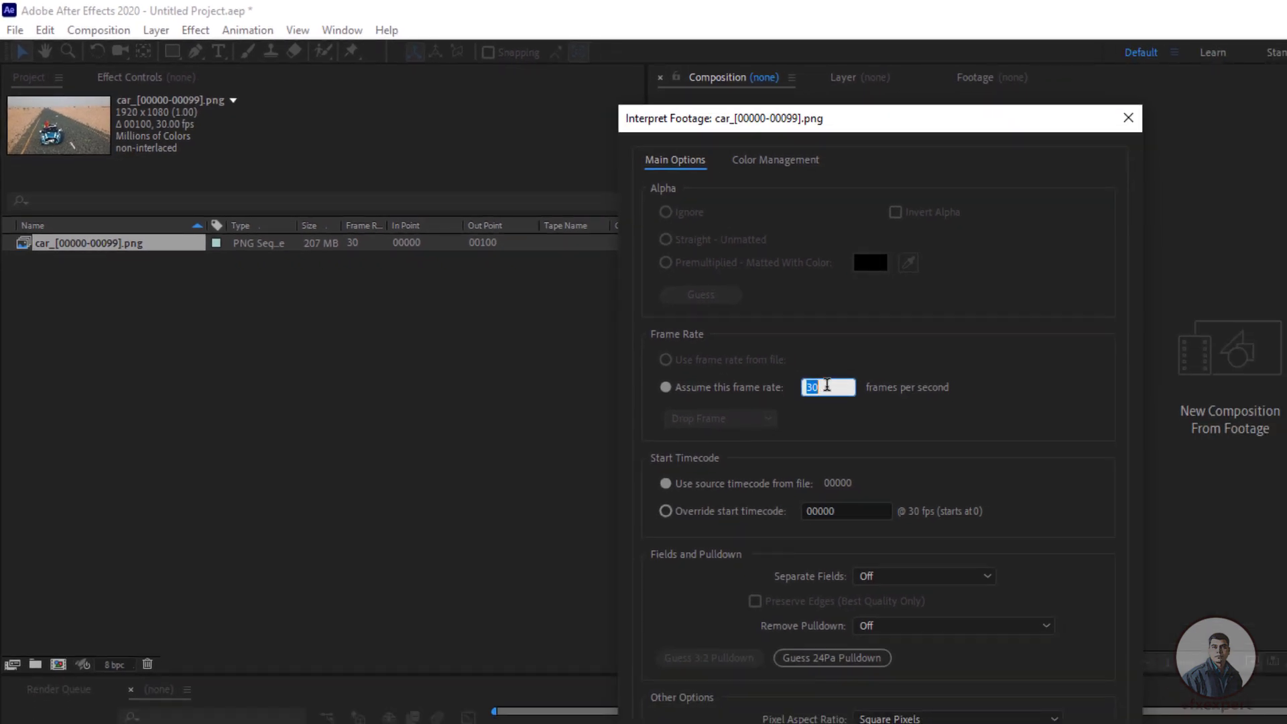
pyautogui.moveTo(828, 387); pyautogui.dragTo(799, 388)
pyautogui.write('25')
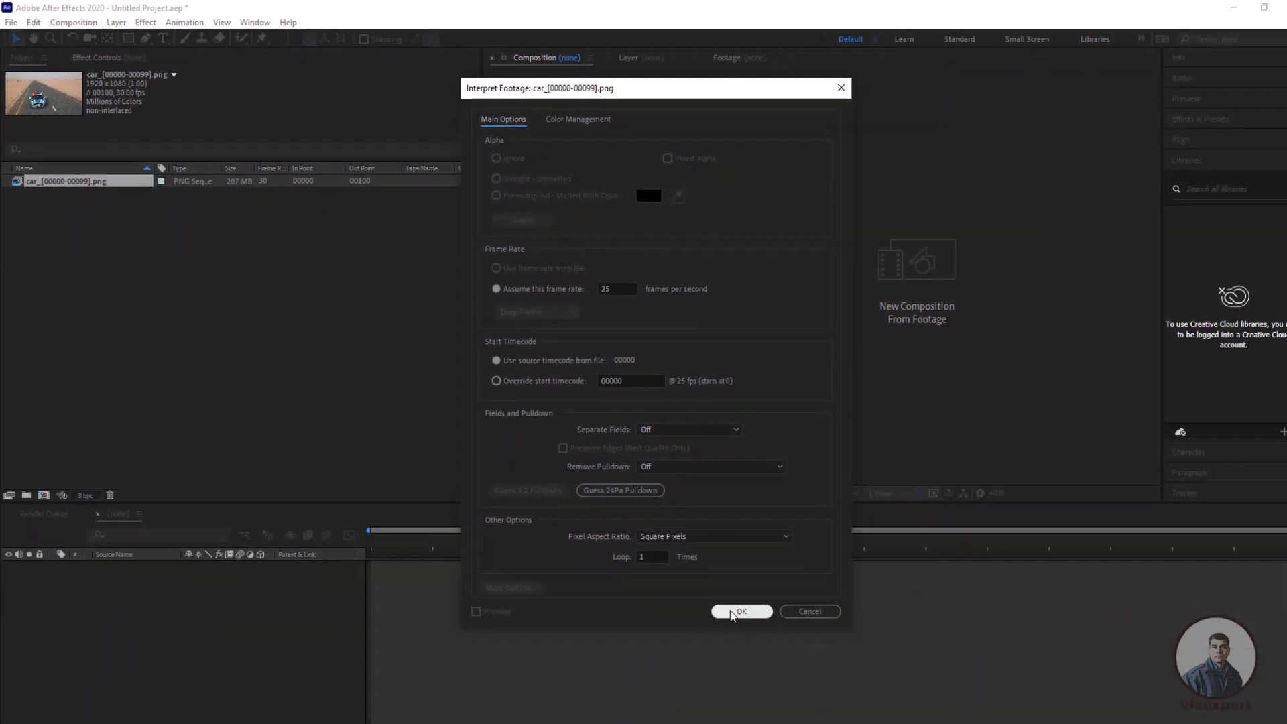
pyautogui.click(740, 618)
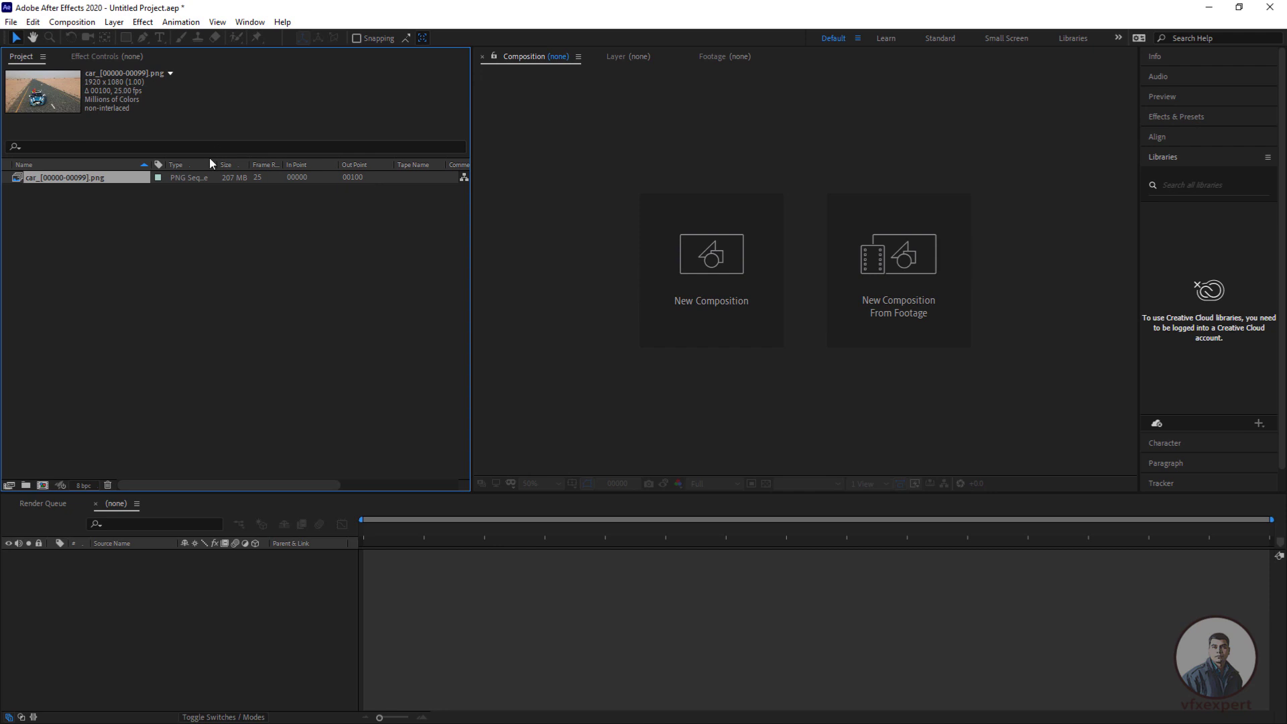
pyautogui.click(119, 228)
pyautogui.moveTo(34, 178); pyautogui.dragTo(46, 487)
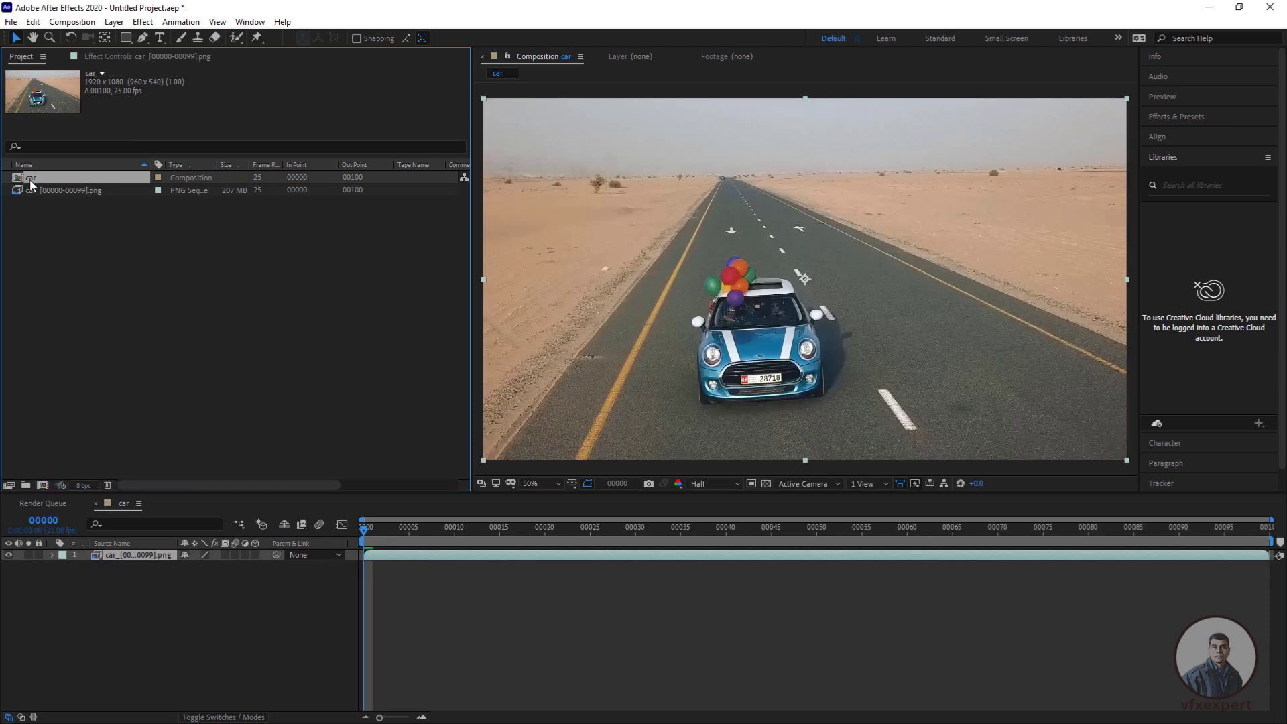
pyautogui.click(76, 202)
pyautogui.click(29, 192)
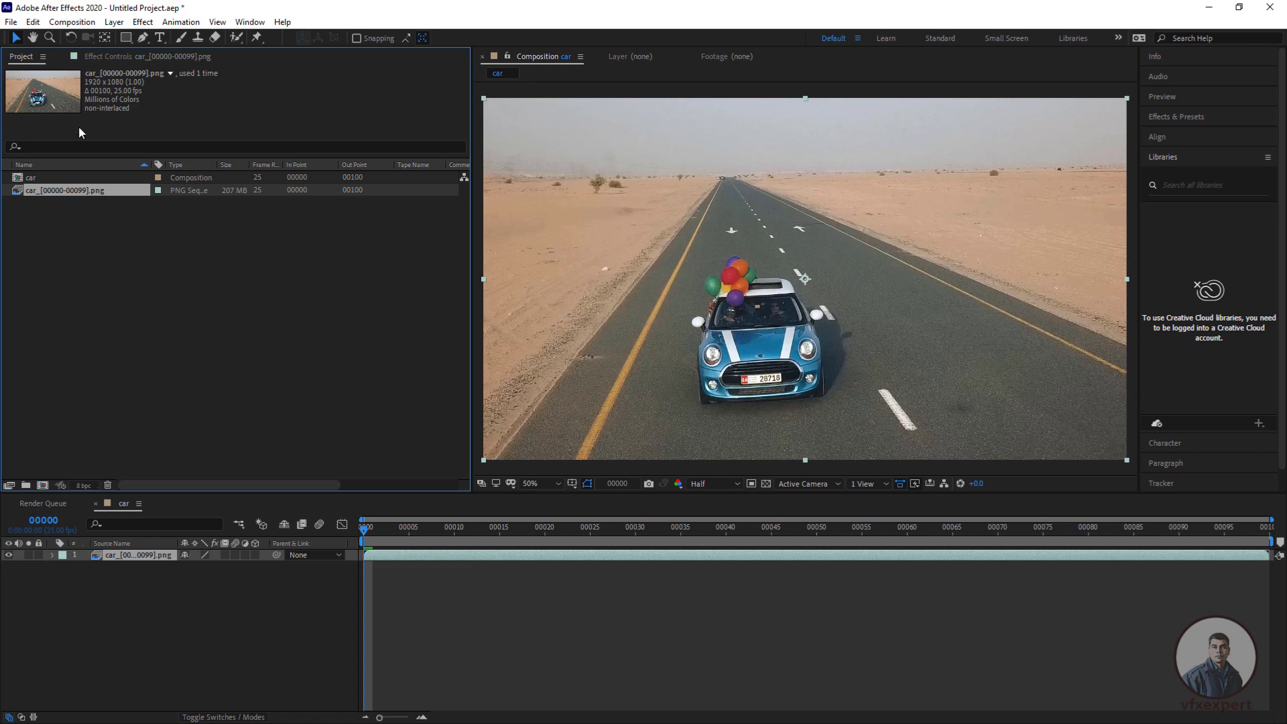
pyautogui.click(38, 185)
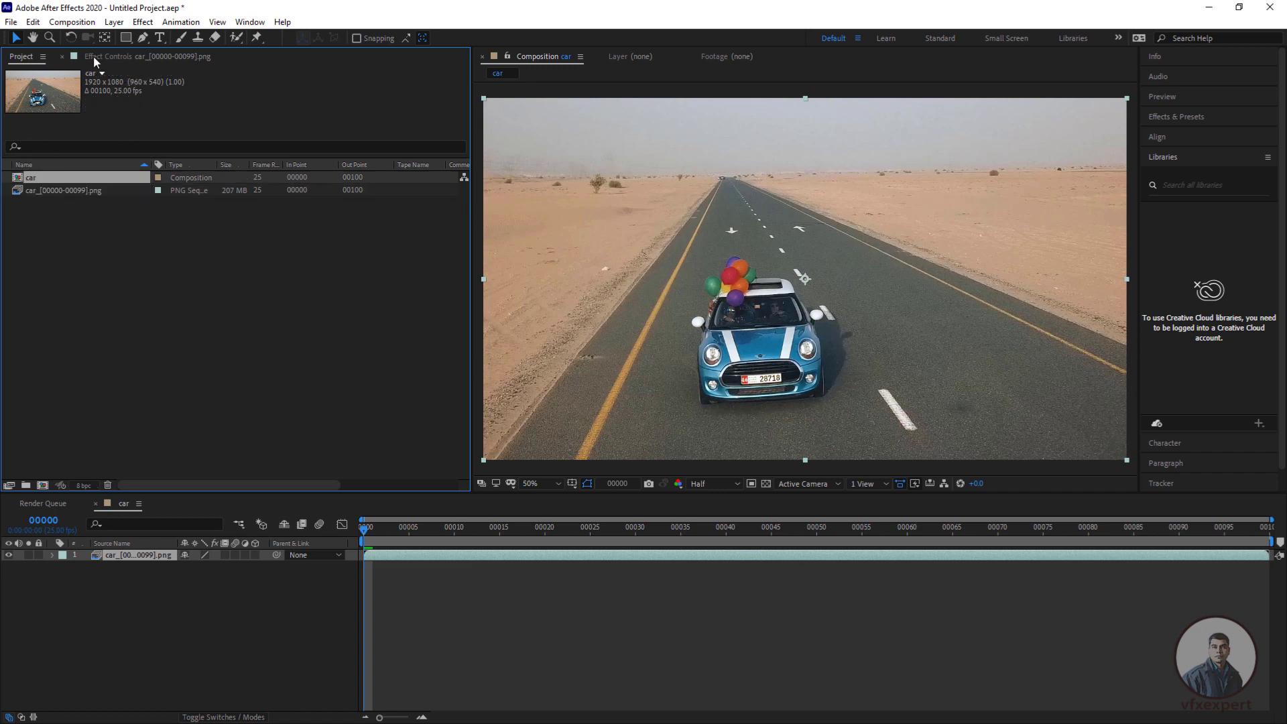
# Open the car composition's settings, try a start frame of 1 and return the start frame to 0
pyautogui.click(72, 22)
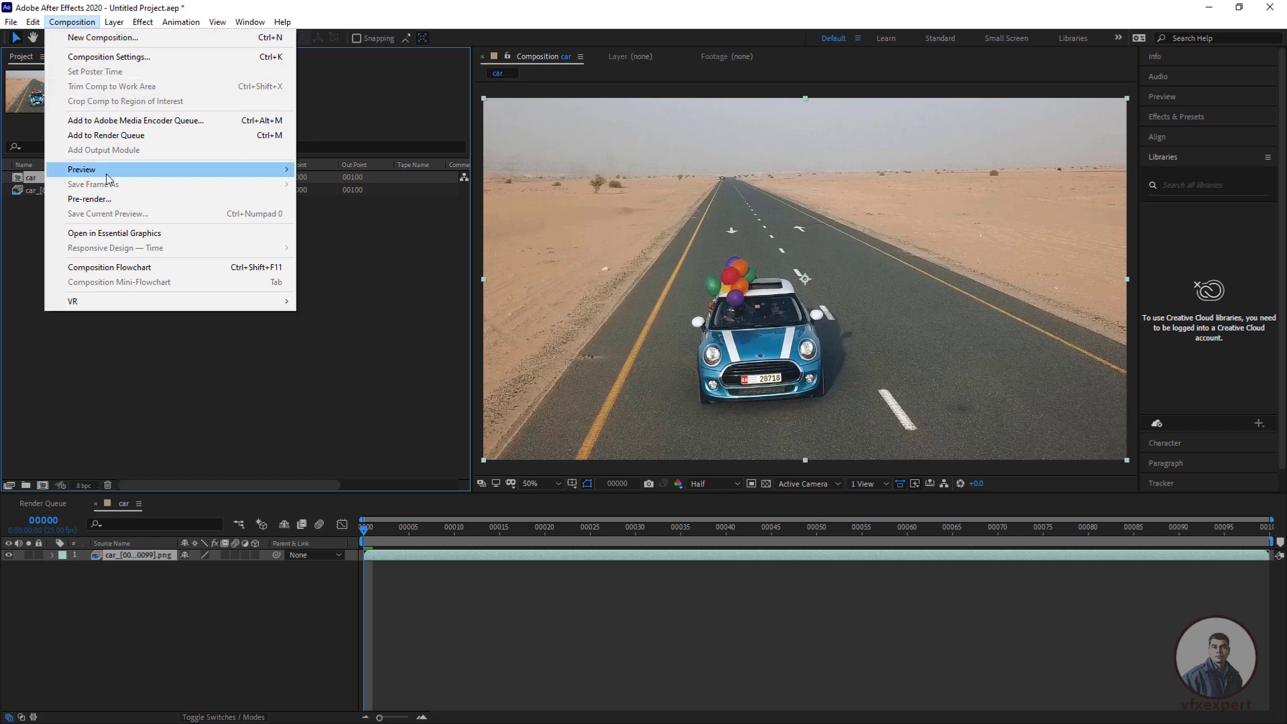
pyautogui.click(129, 57)
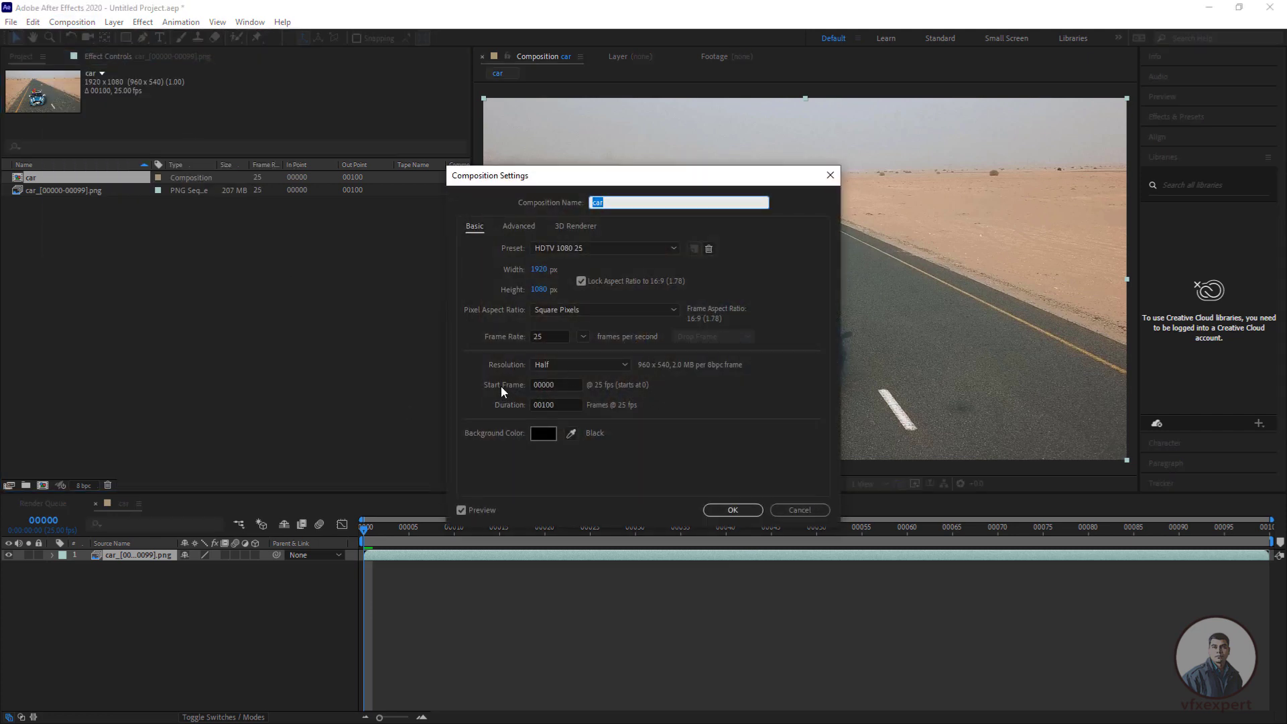
pyautogui.click(556, 384)
pyautogui.doubleClick(546, 385)
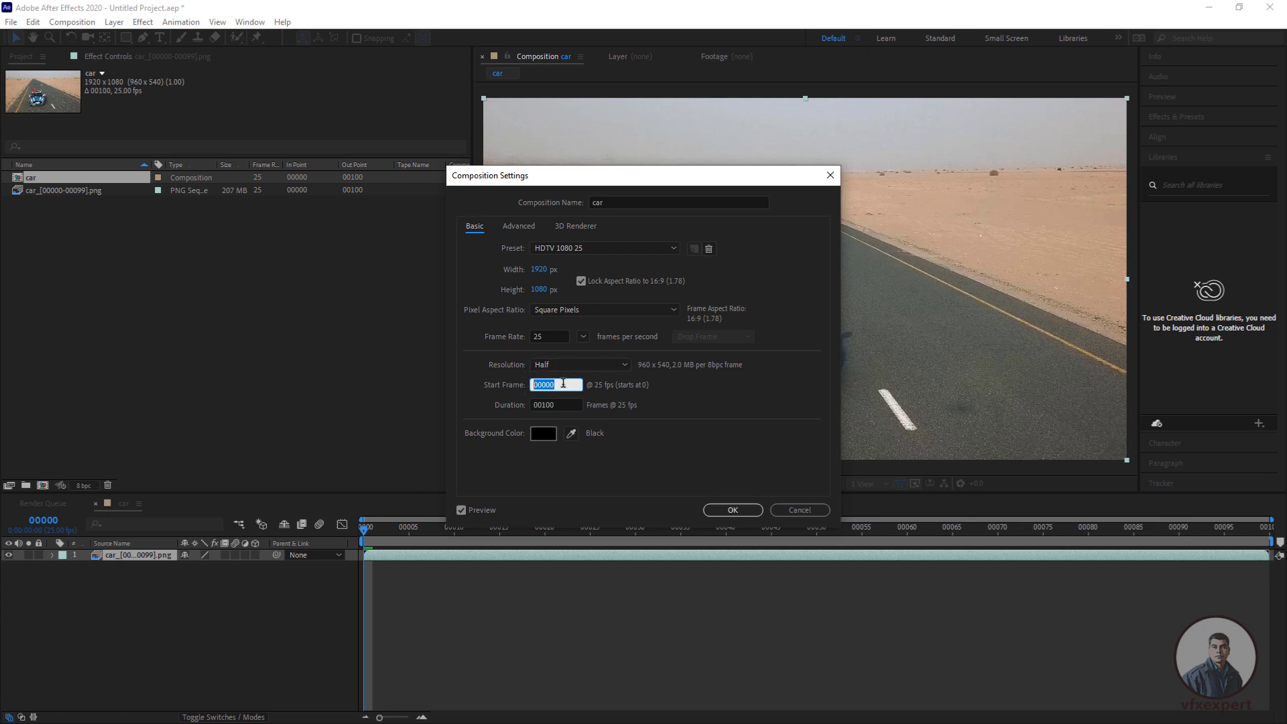
pyautogui.write('1')
pyautogui.doubleClick(536, 384)
pyautogui.write('00')
pyautogui.press('Return')
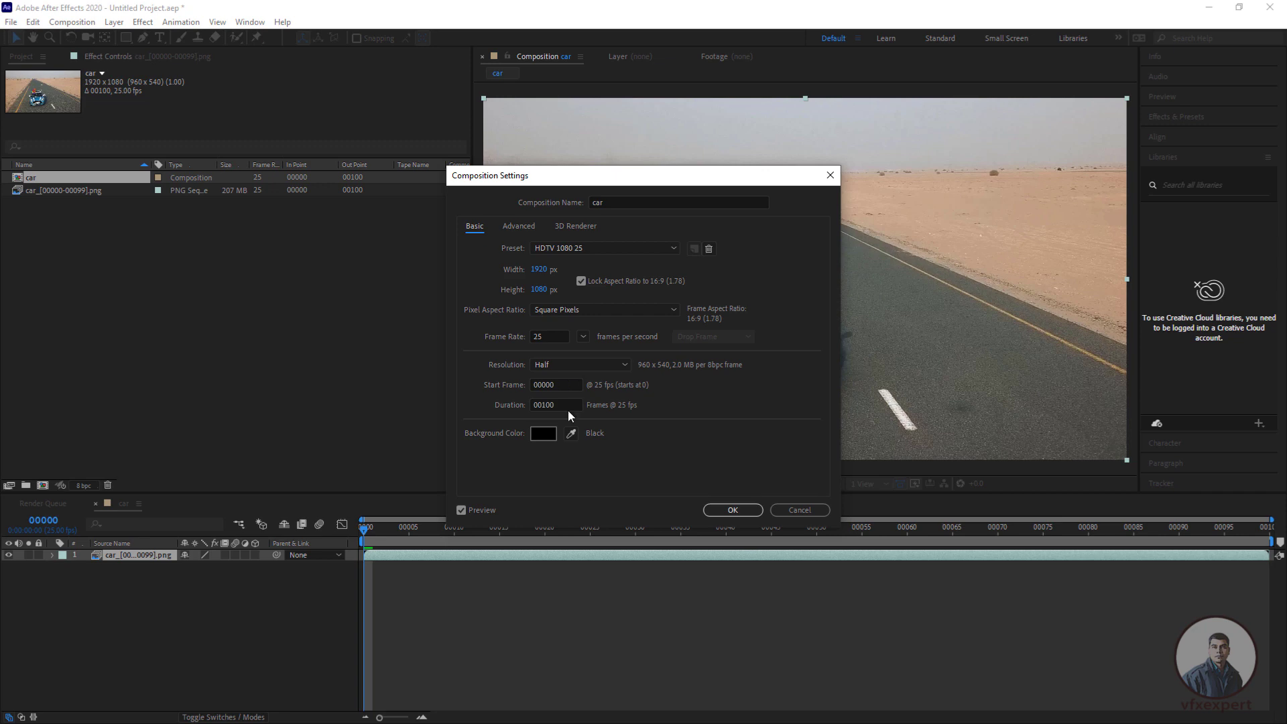
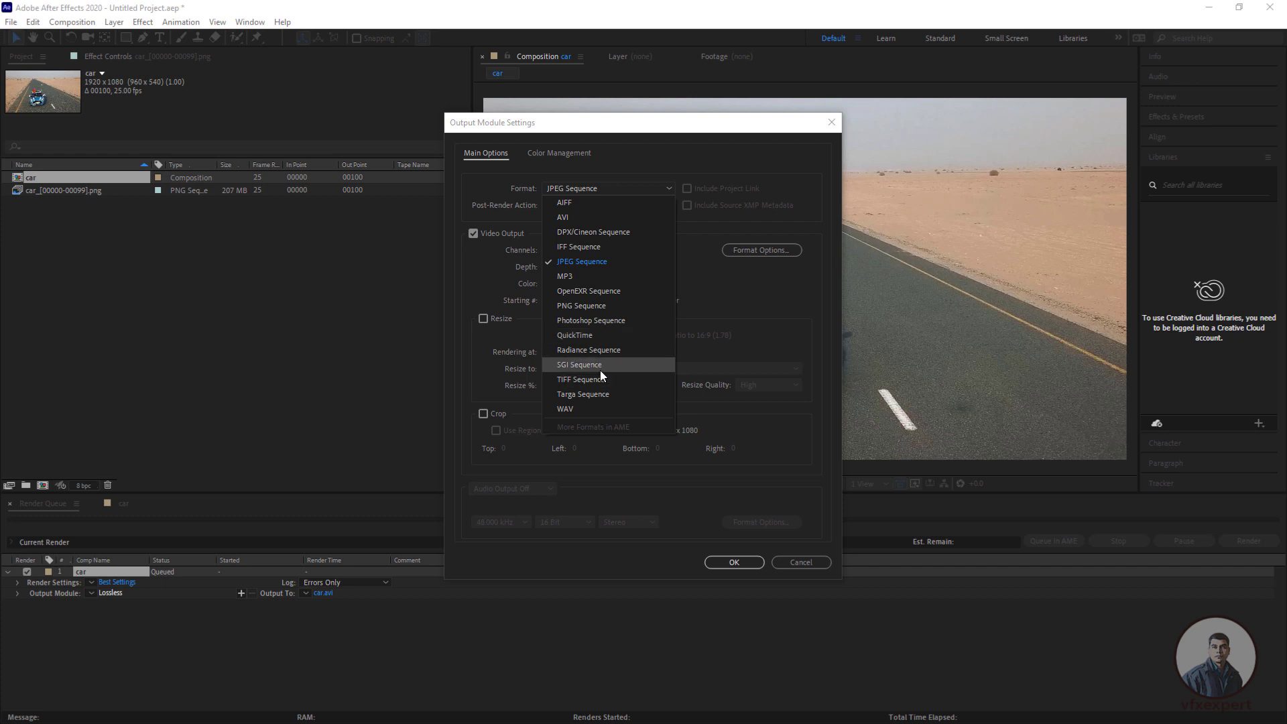
# Set the queued car composition's output module to the JPEG Sequence format
pyautogui.click(605, 187)
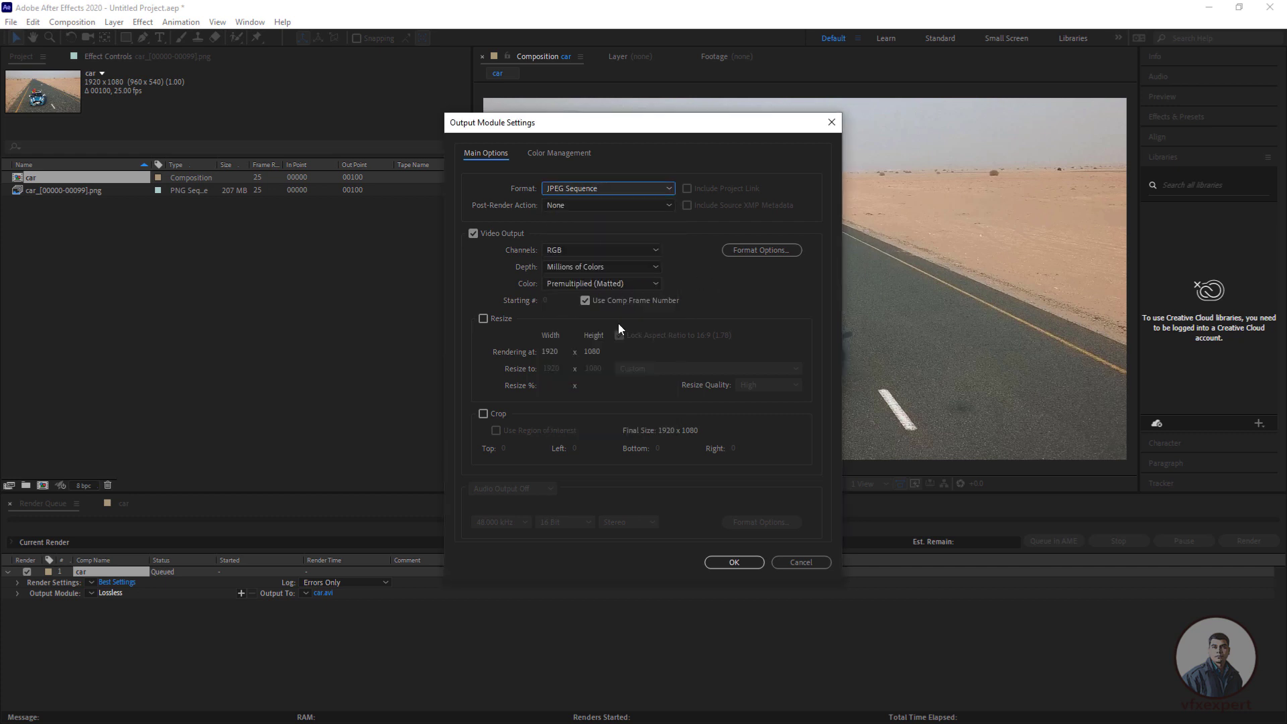
pyautogui.click(734, 562)
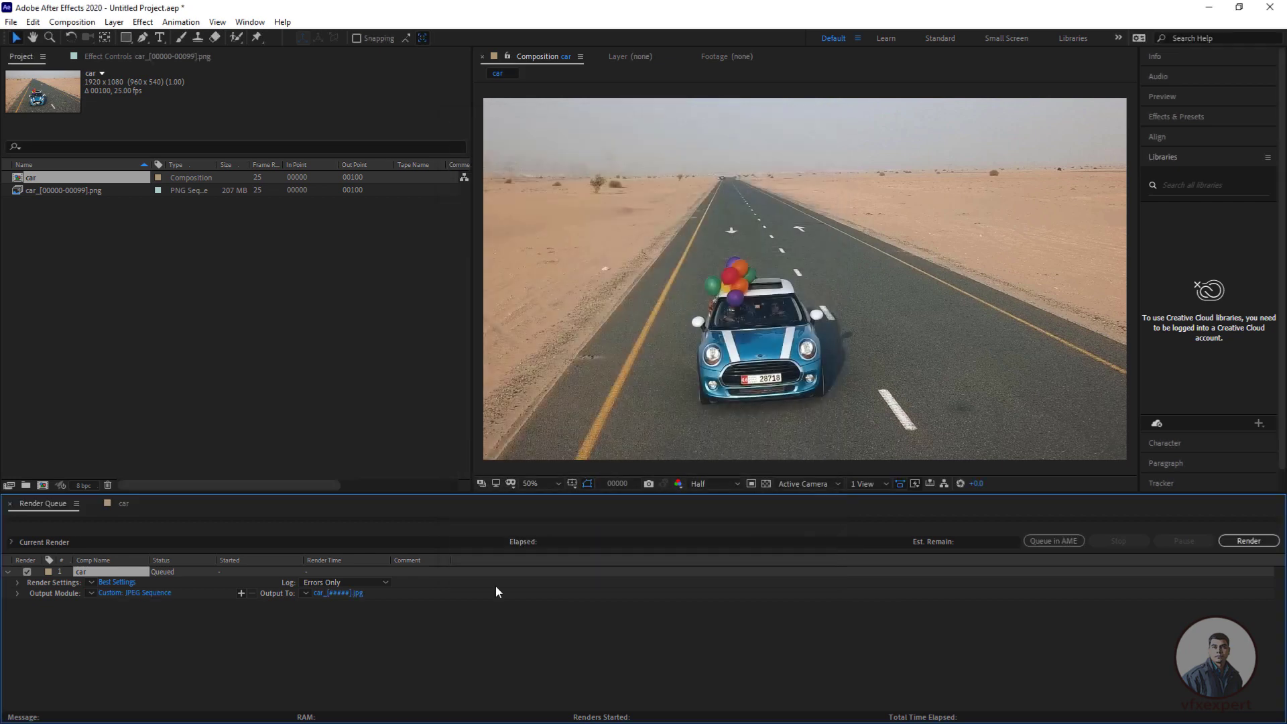
# Create a folder named new_sequence in H:\Sequence Problem and choose it as the output location for the queued car render
pyautogui.click(356, 594)
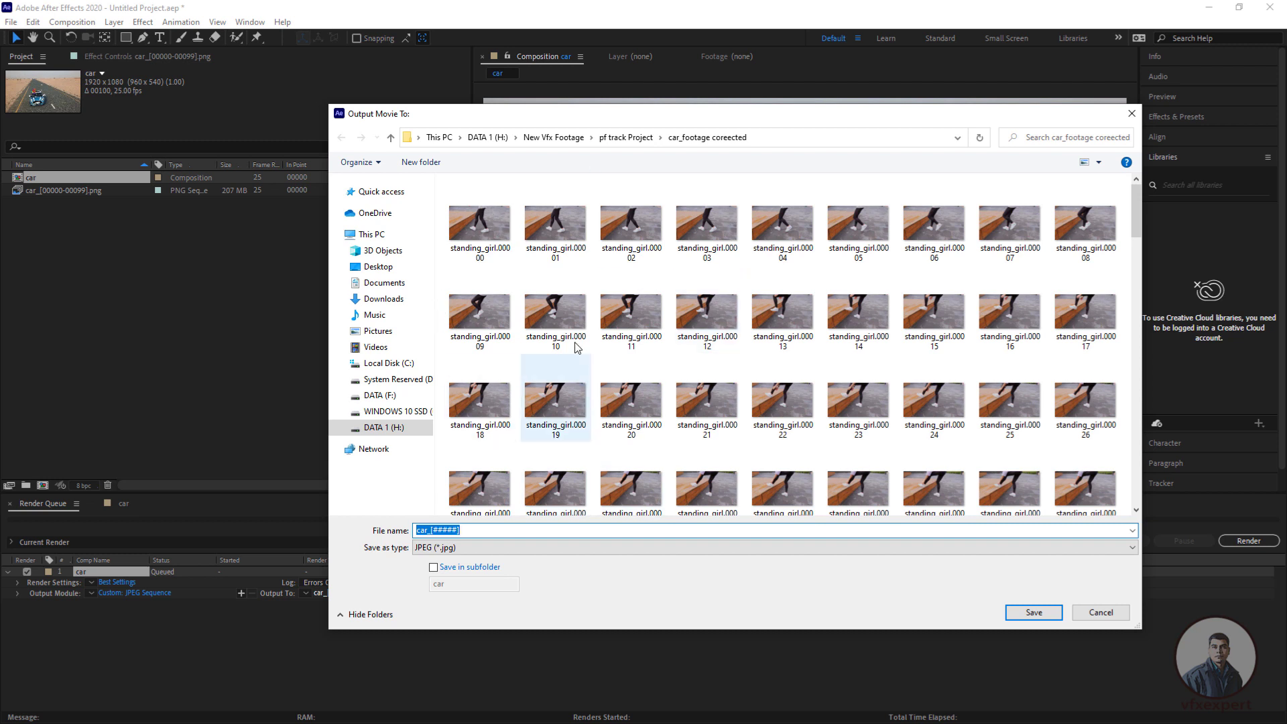
pyautogui.click(387, 427)
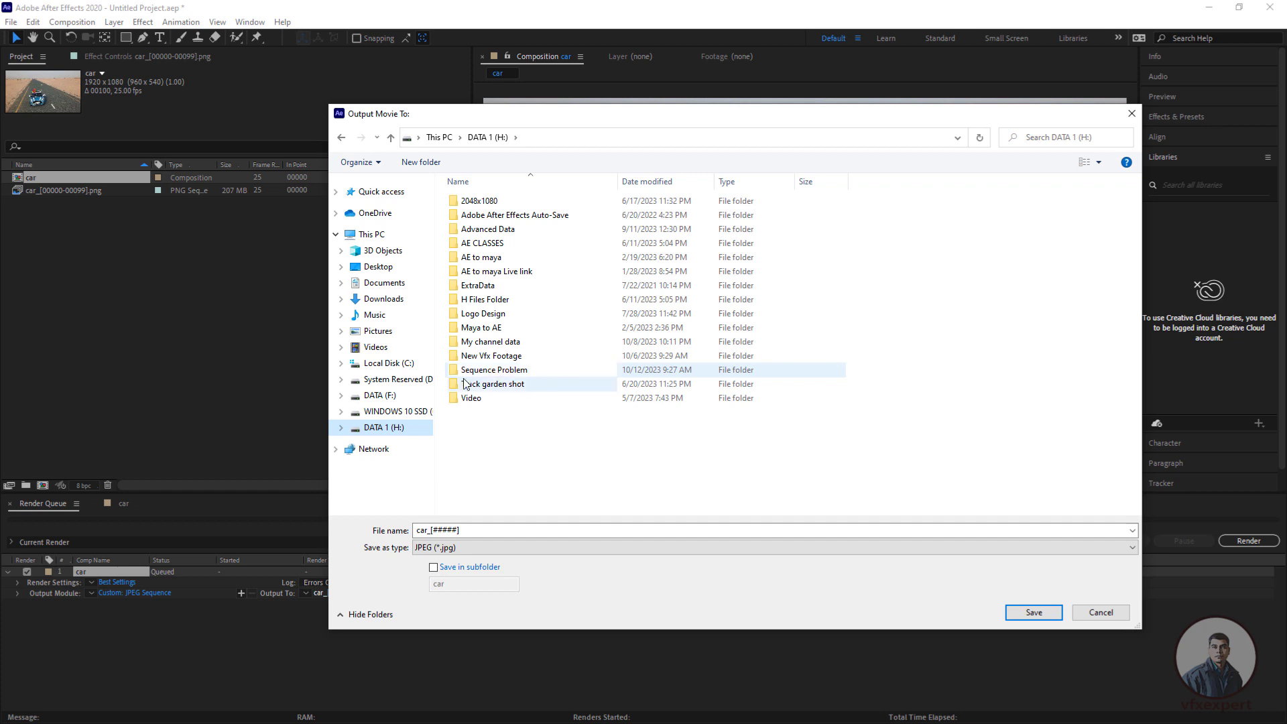
pyautogui.doubleClick(485, 371)
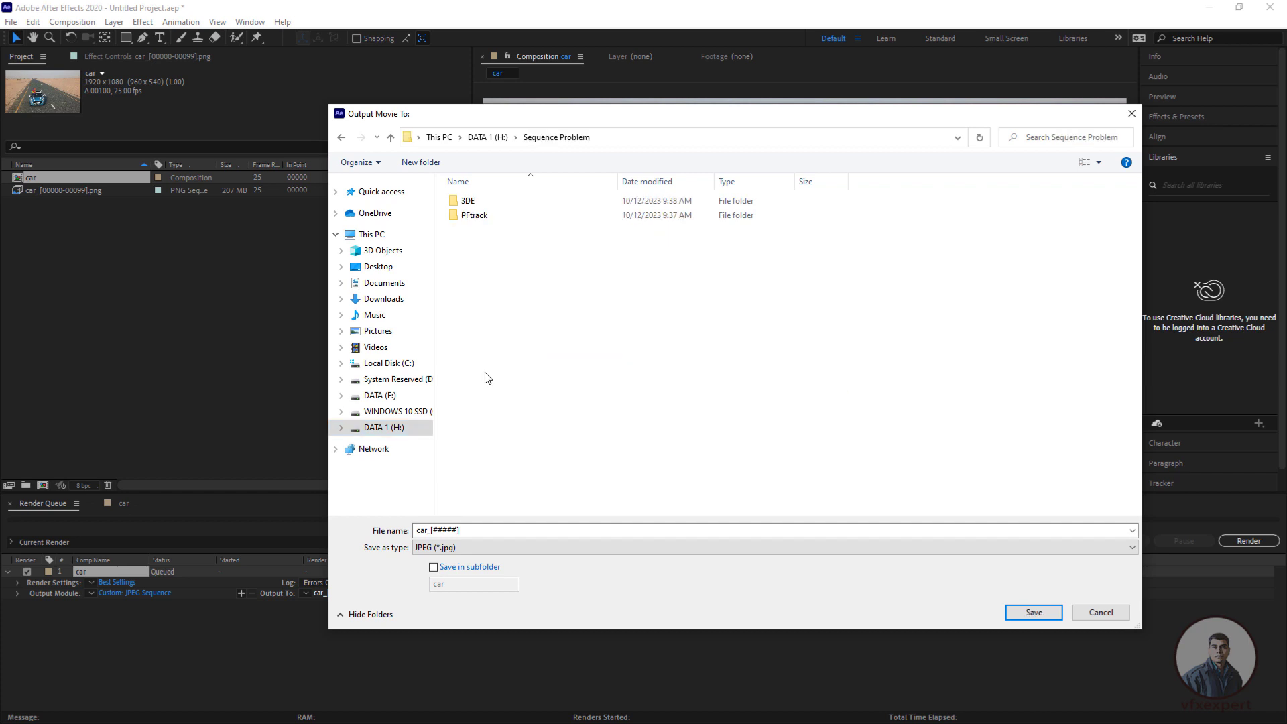
pyautogui.rightClick(517, 289)
pyautogui.moveTo(589, 431)
pyautogui.click(697, 432)
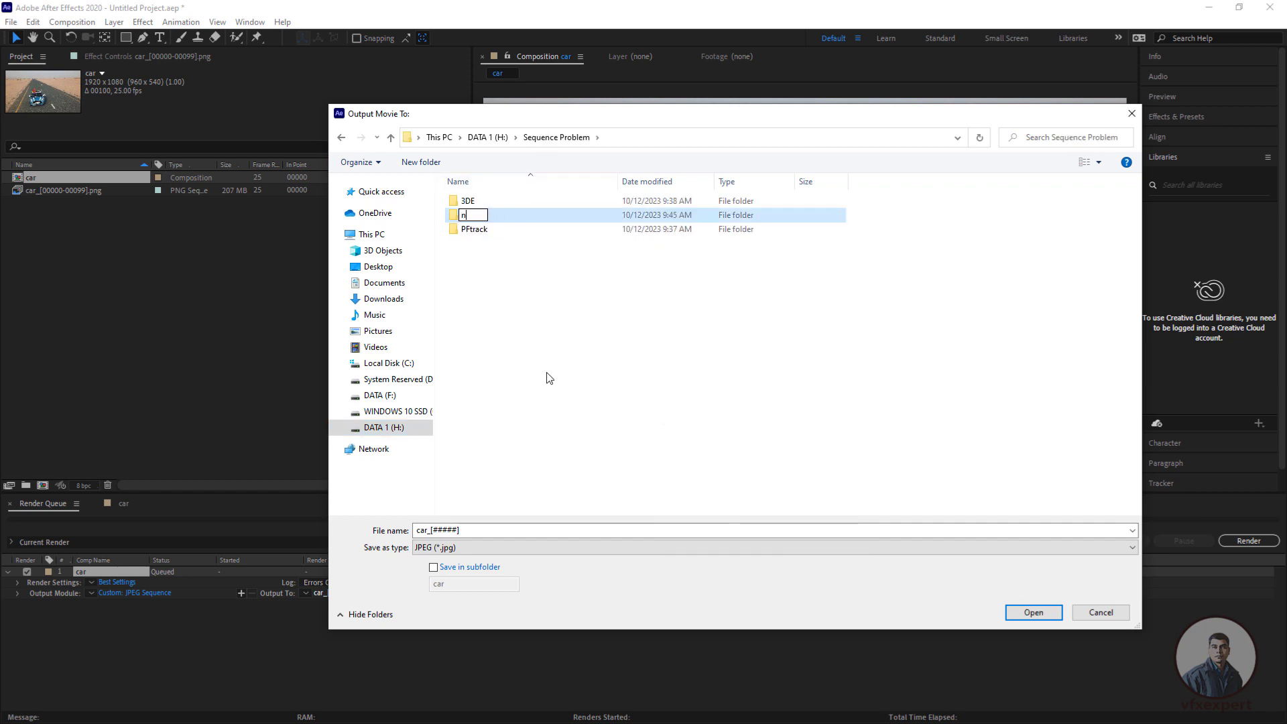
pyautogui.write('new_sequence')
pyautogui.press('Return')
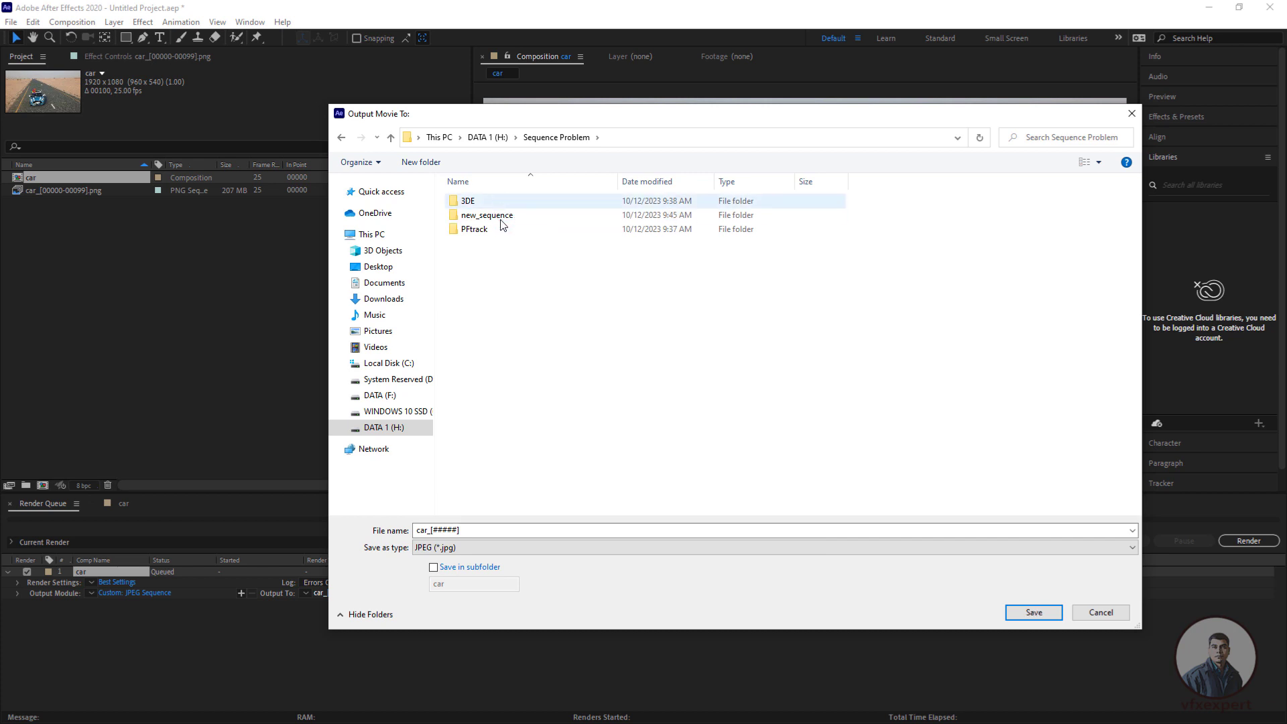
pyautogui.doubleClick(500, 215)
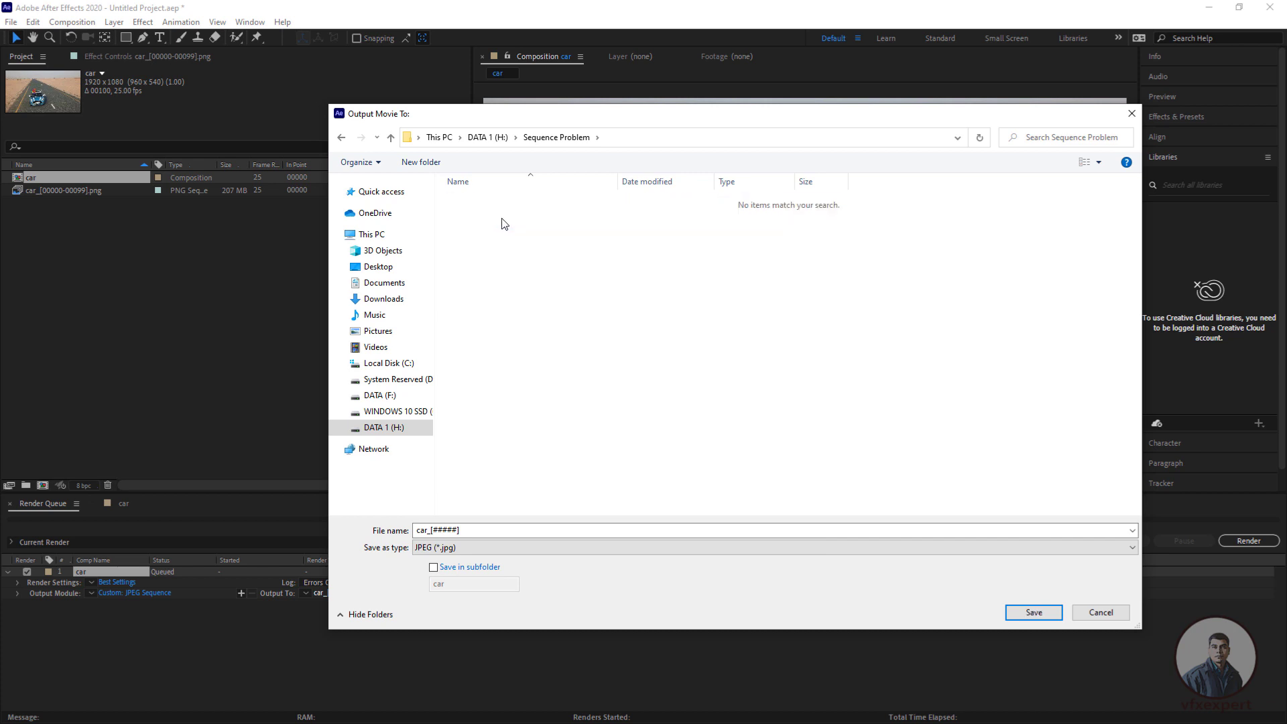
# Name the output files car.[#####], using a dot instead of the underscore, and render the car composition
pyautogui.doubleClick(431, 530)
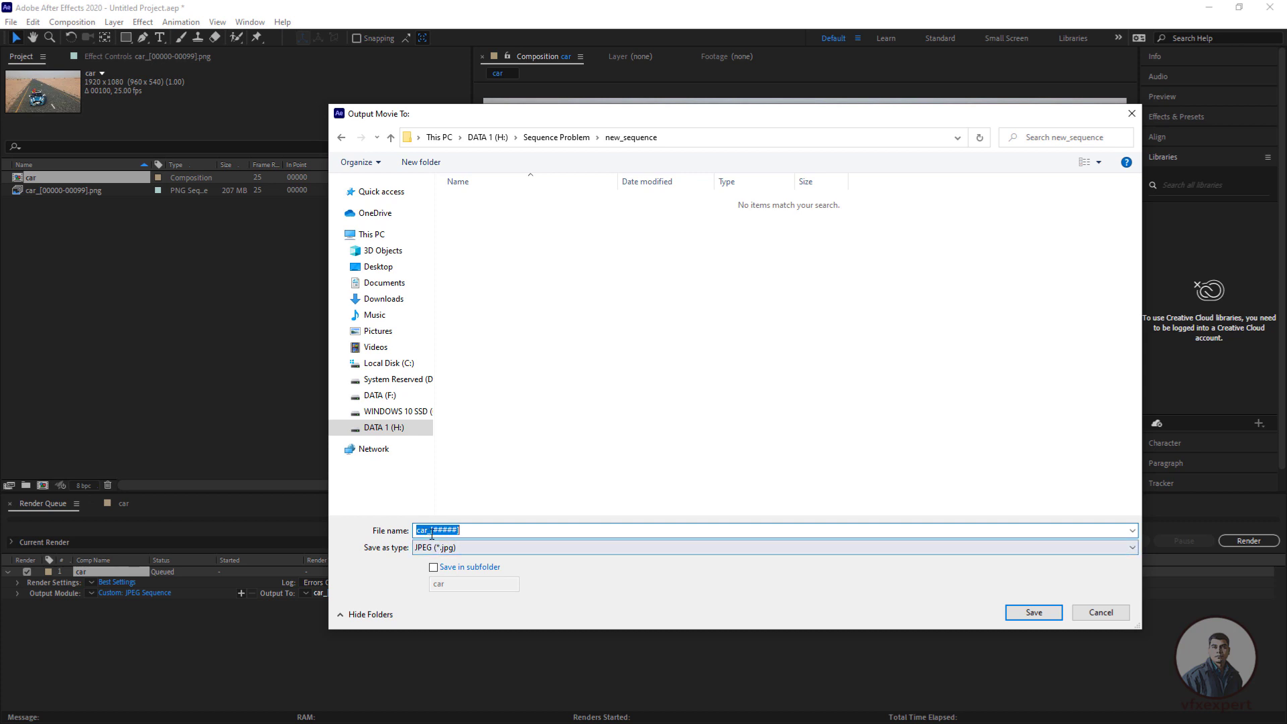
pyautogui.click(429, 530)
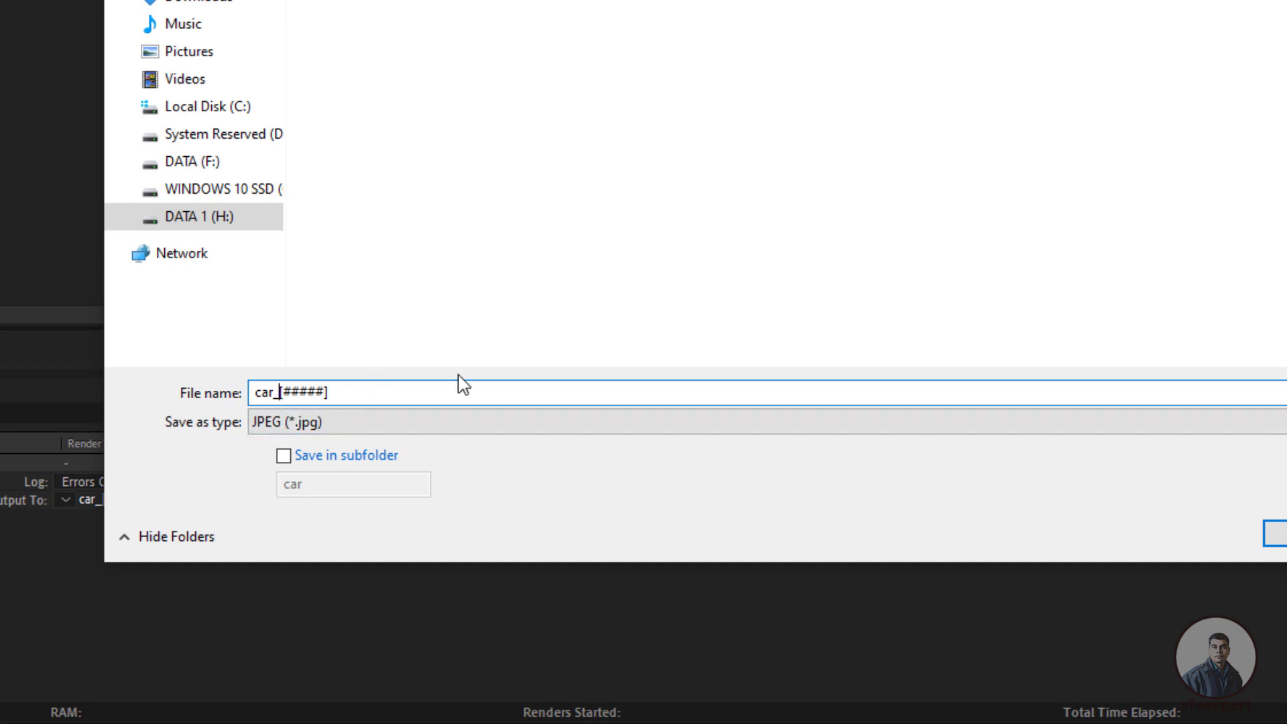
pyautogui.press('BackSpace')
pyautogui.write('.')
pyautogui.doubleClick(272, 394)
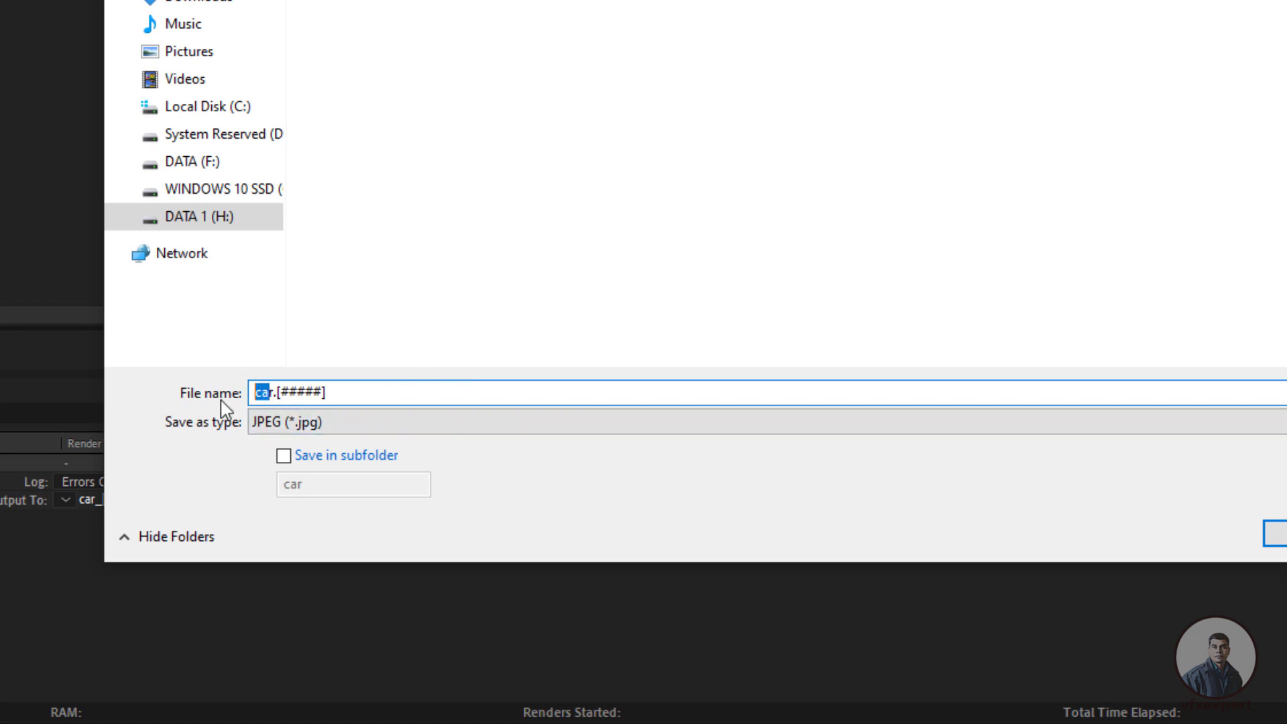
pyautogui.click(273, 395)
pyautogui.moveTo(273, 394); pyautogui.dragTo(253, 395)
pyautogui.click(320, 395)
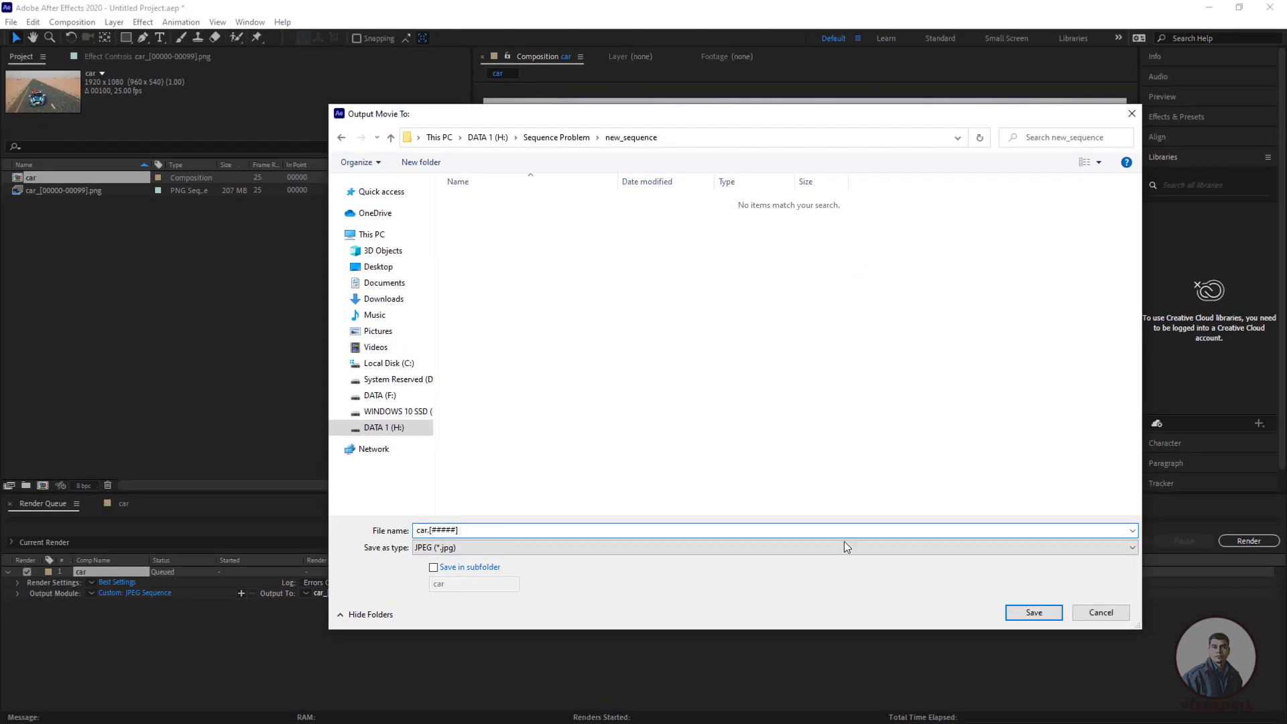
pyautogui.click(1025, 612)
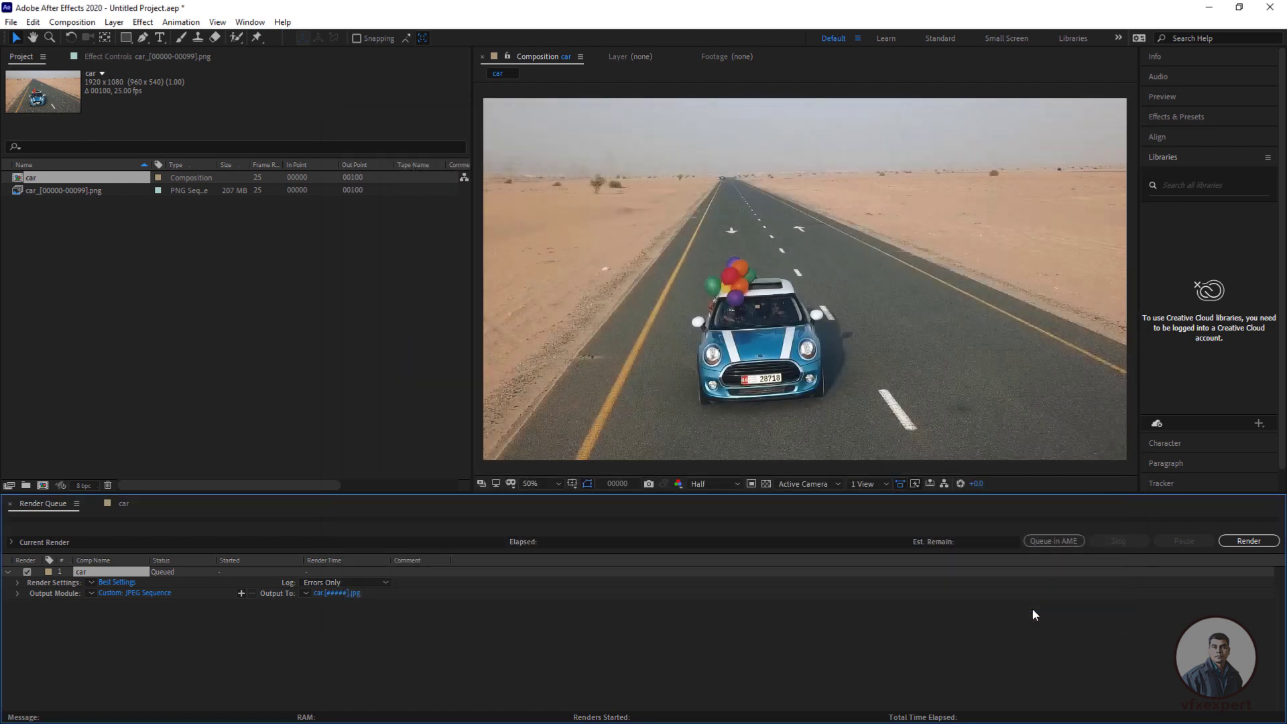
pyautogui.click(1262, 541)
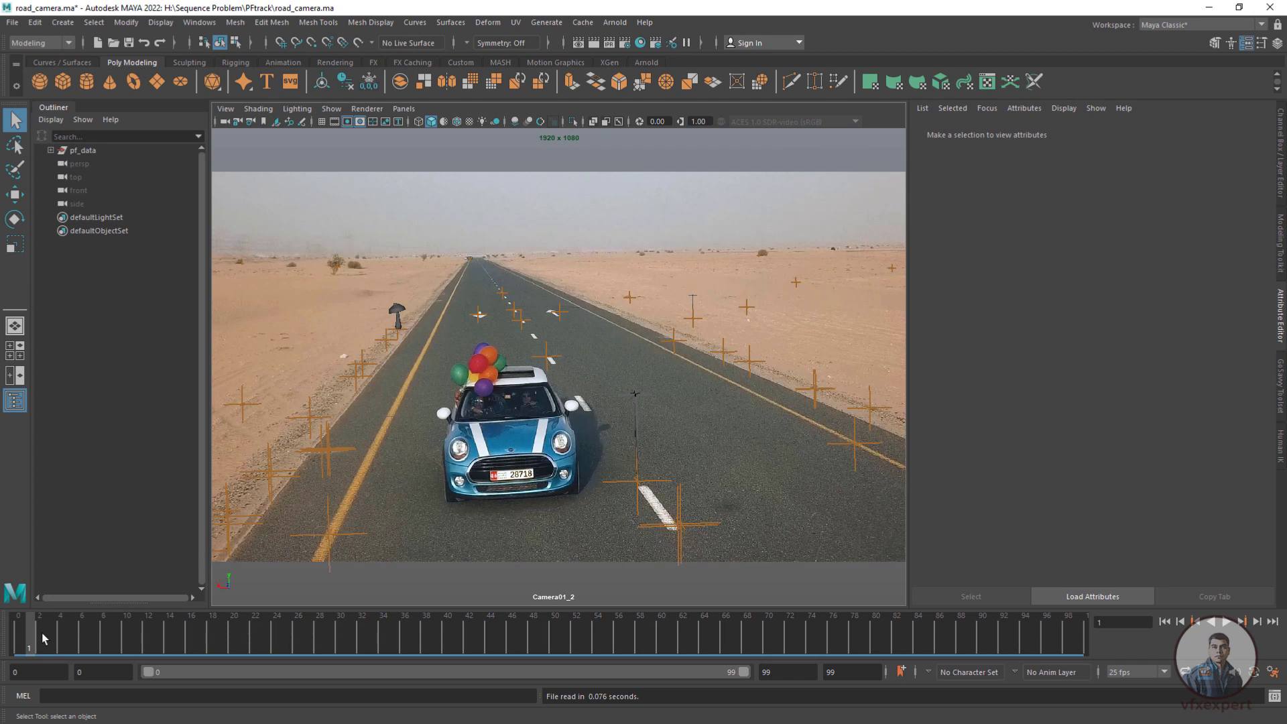
# Switch to Maya and load car.00000.jpg from H:\Sequence Problem\new_sequence into Camera01_2's image plane with Use Image Sequence enabled
pyautogui.moveTo(48, 644)
pyautogui.mouseDown()
pyautogui.moveTo(94, 645)
pyautogui.moveTo(54, 635)
pyautogui.mouseUp()
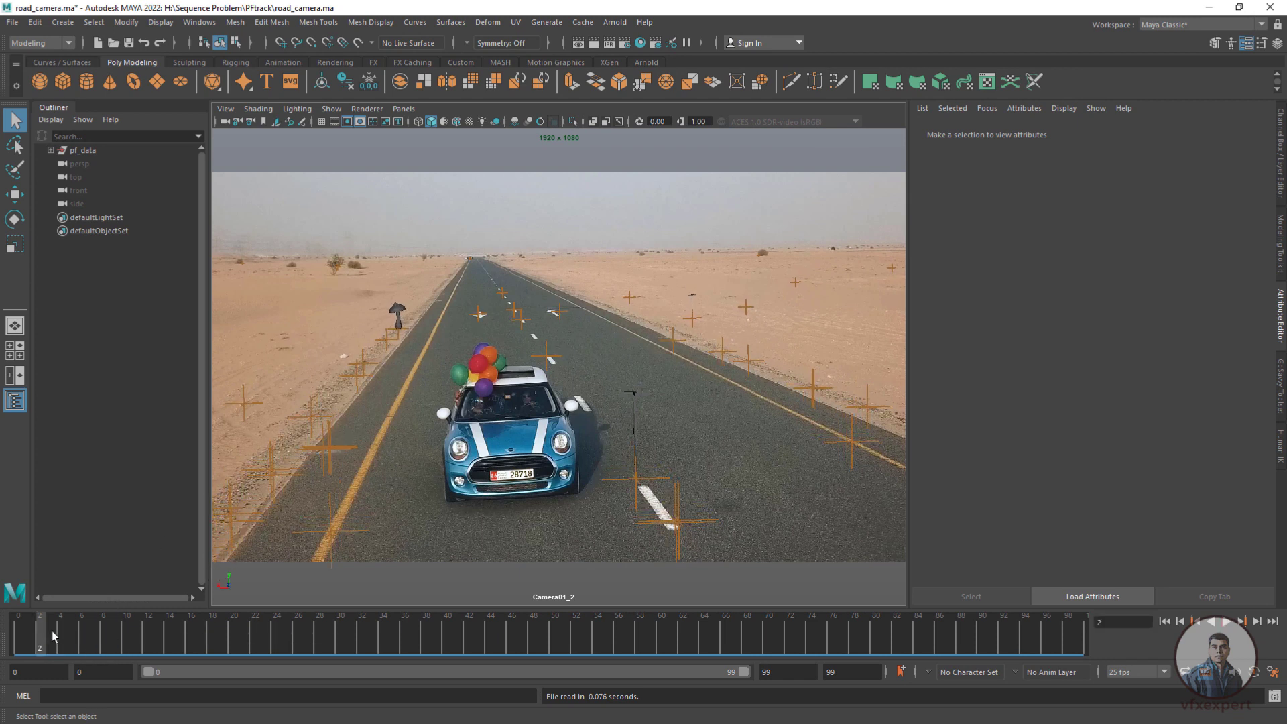
pyautogui.click(50, 150)
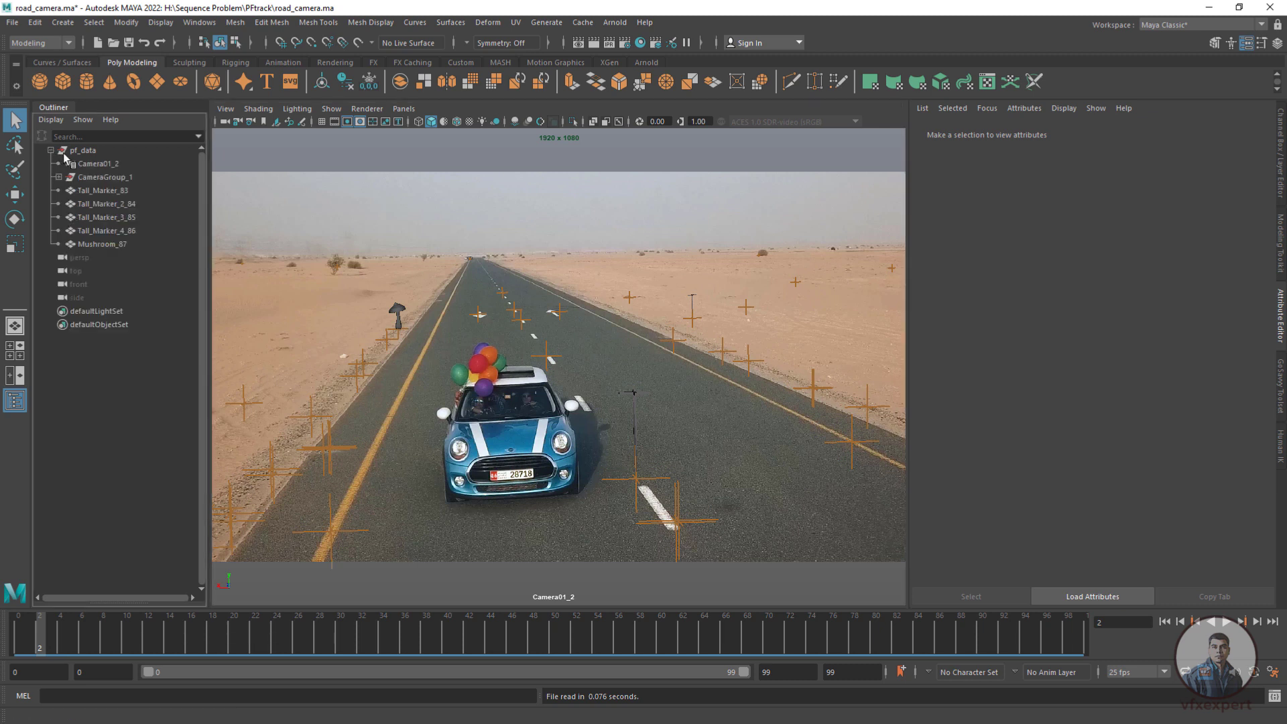
pyautogui.click(98, 163)
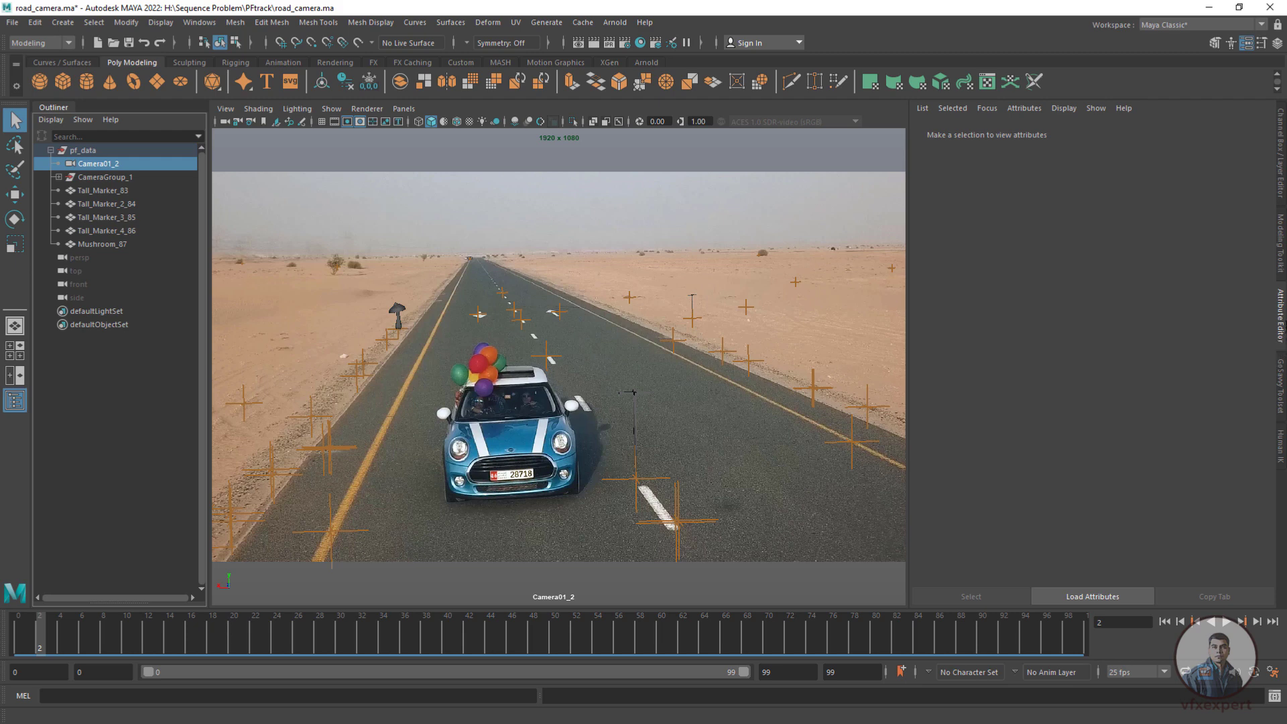
pyautogui.click(1281, 322)
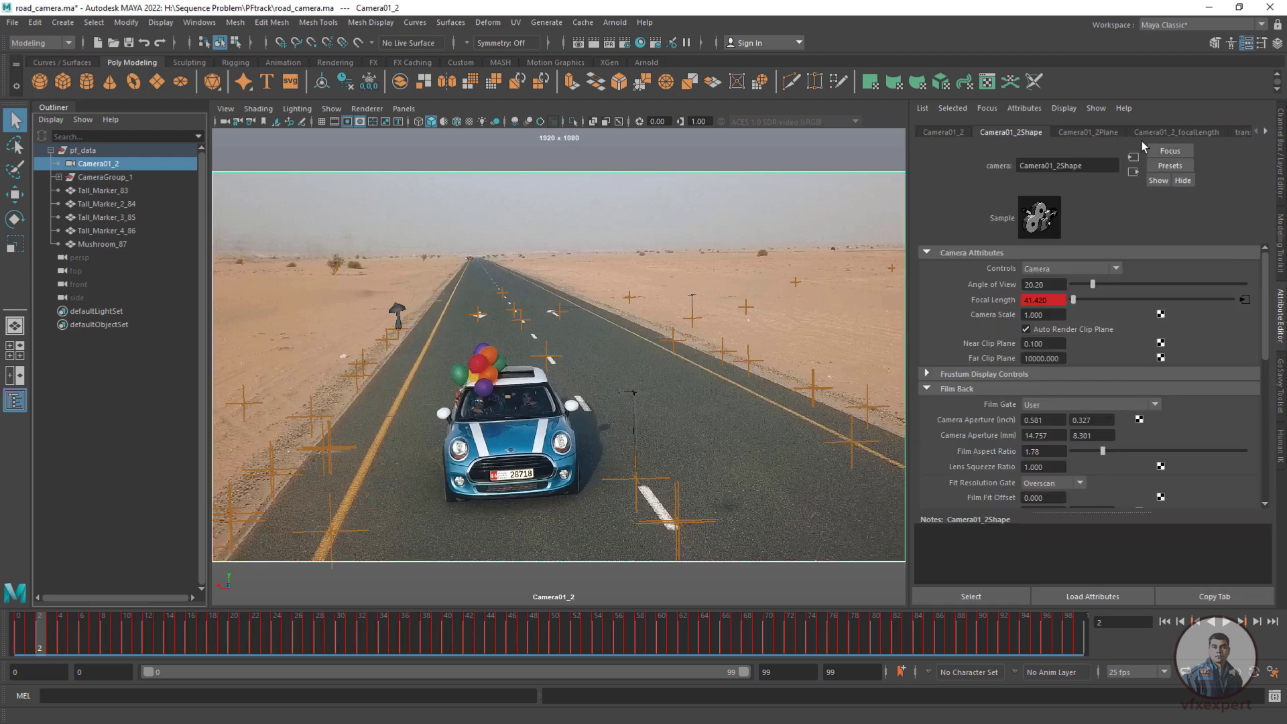
pyautogui.click(1099, 132)
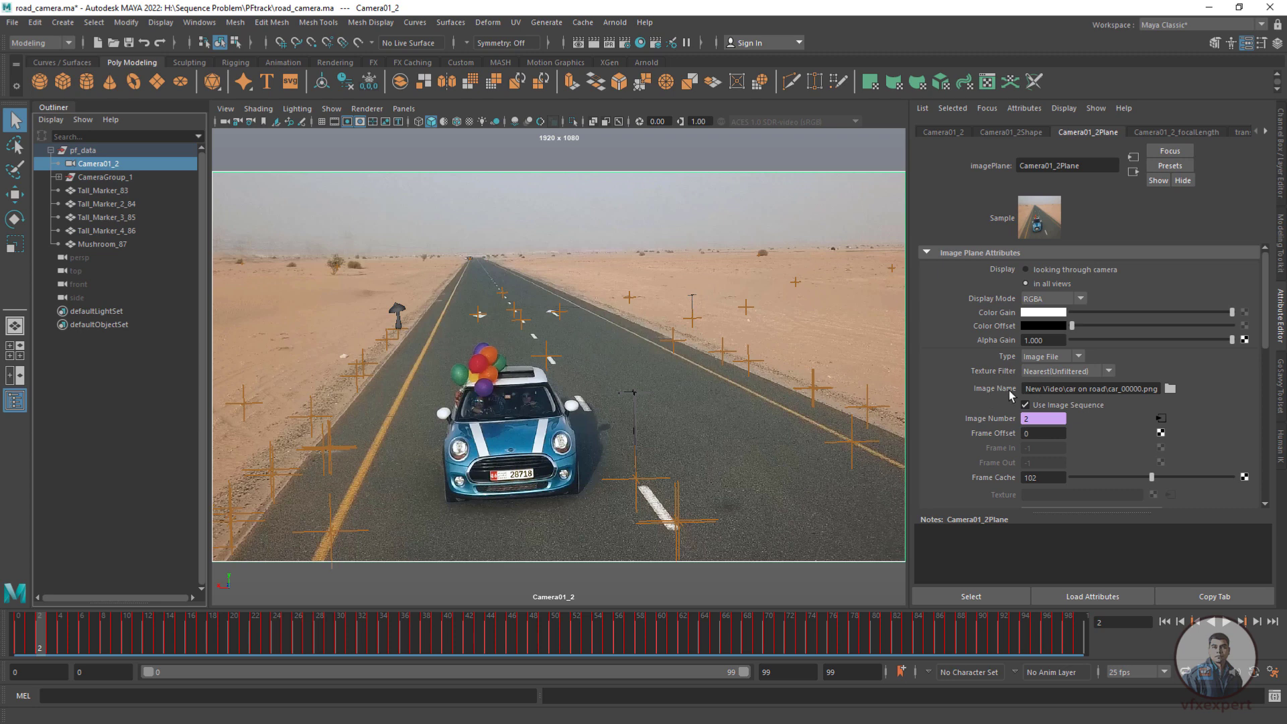
pyautogui.click(1169, 389)
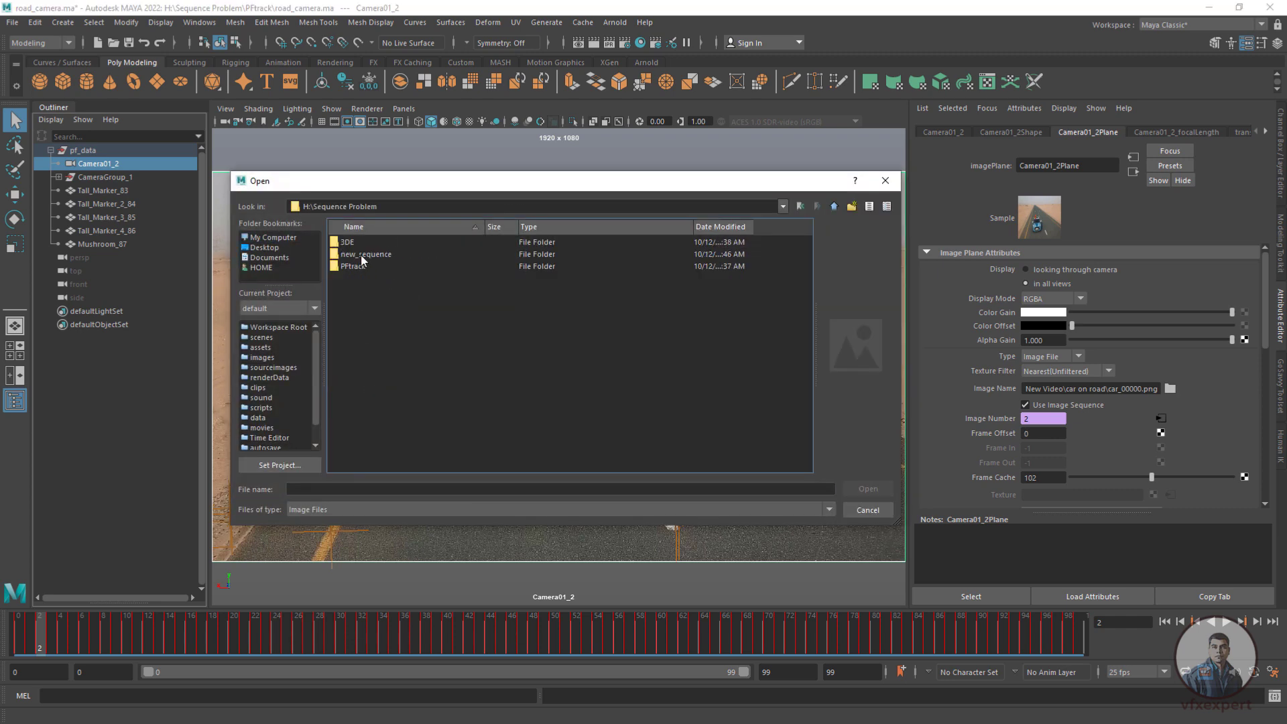
pyautogui.doubleClick(362, 258)
pyautogui.click(363, 243)
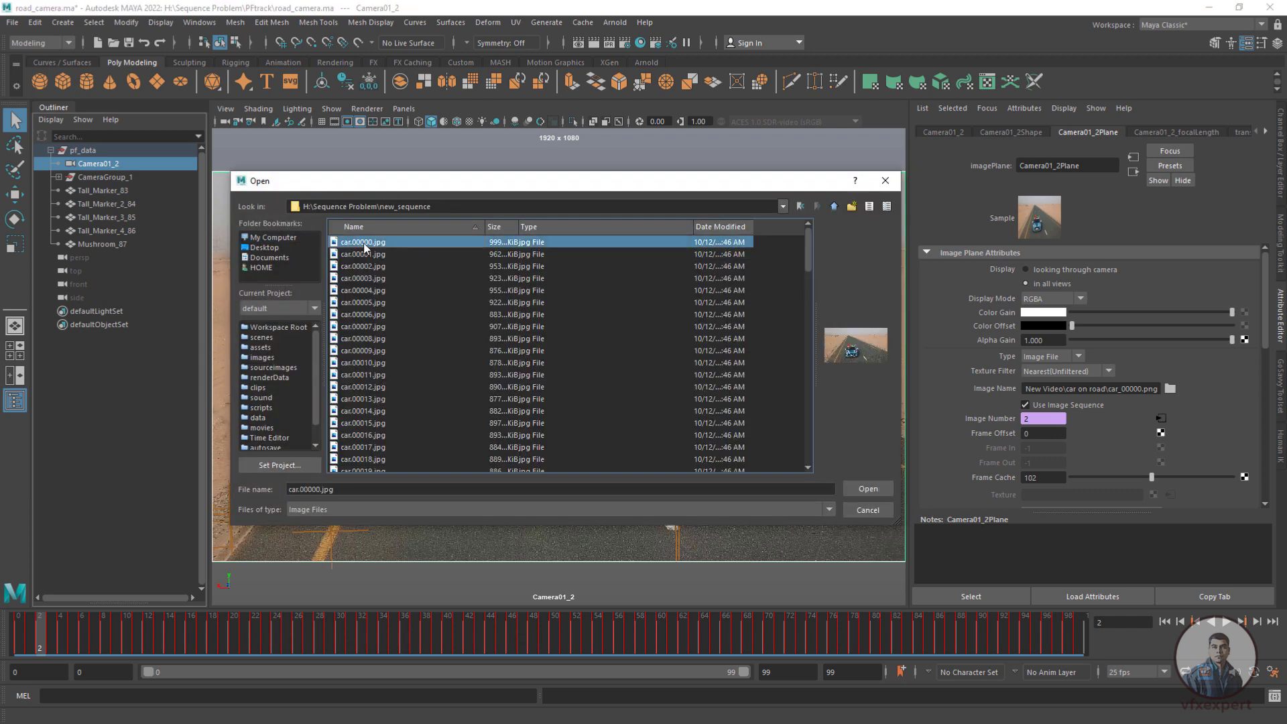
pyautogui.click(879, 489)
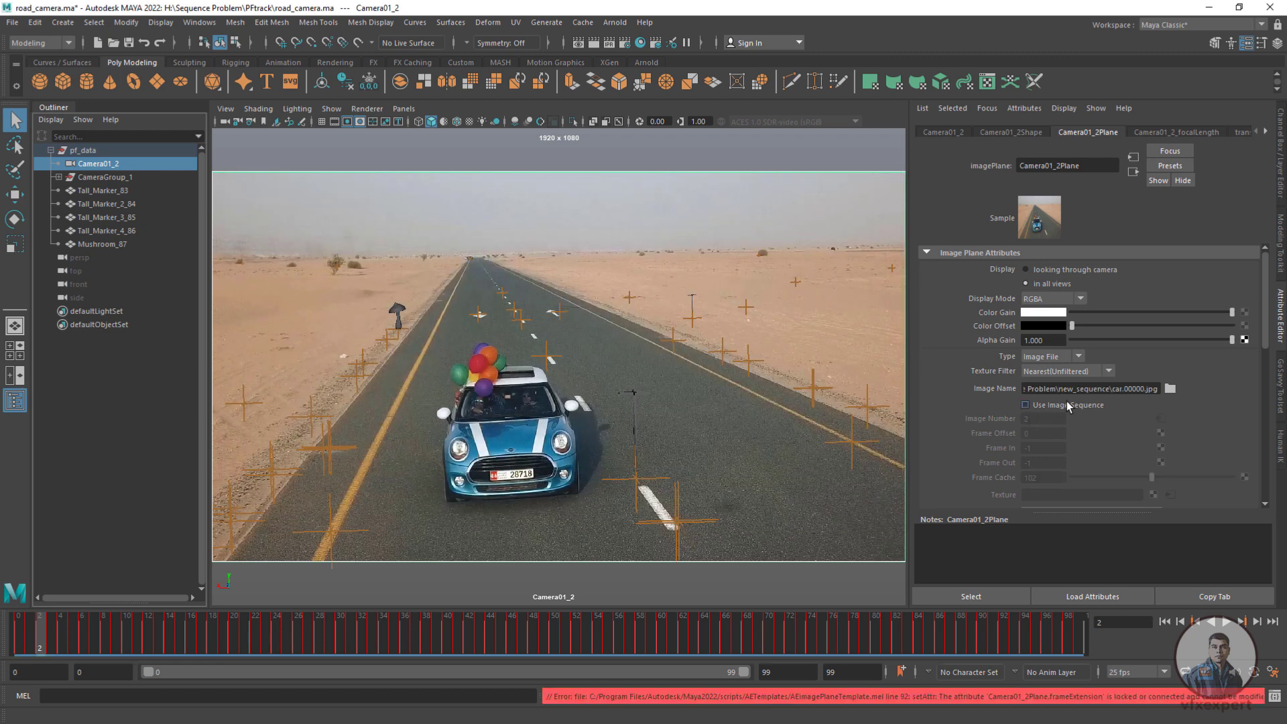
pyautogui.click(1025, 404)
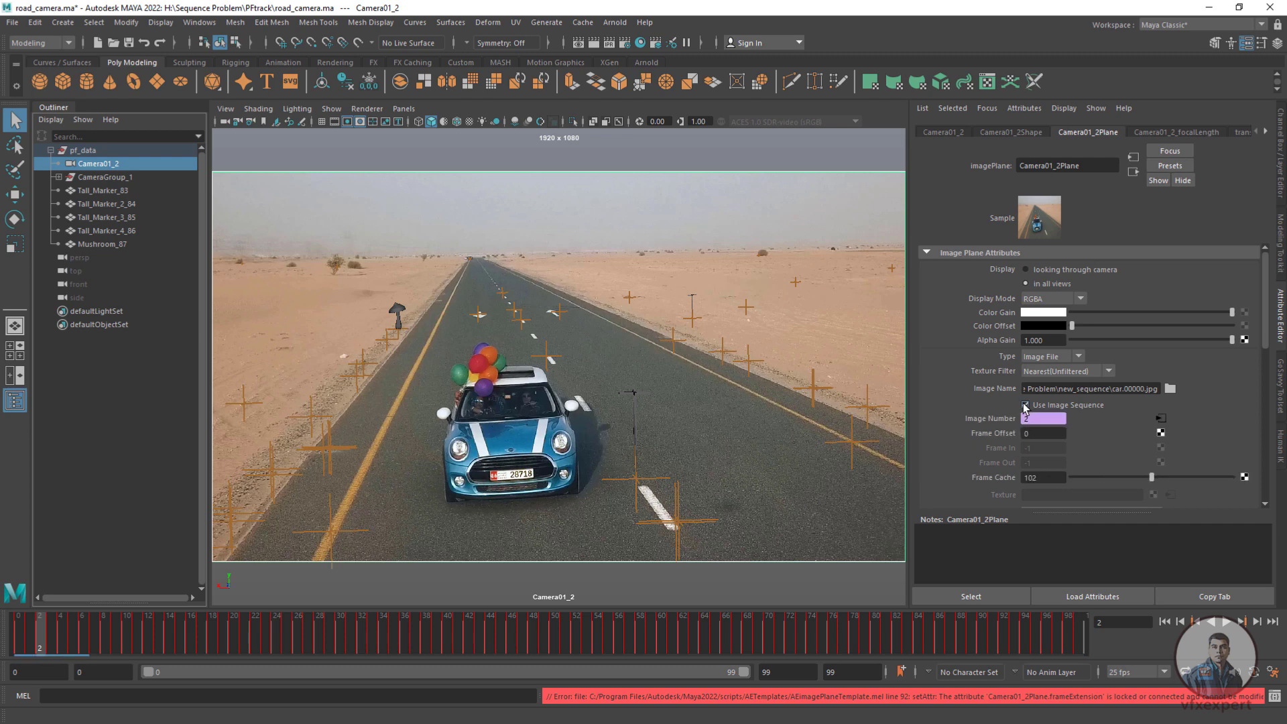
# Play and scrub the shot through Camera01_2 to check the new image sequence against the tracked points
pyautogui.click(706, 437)
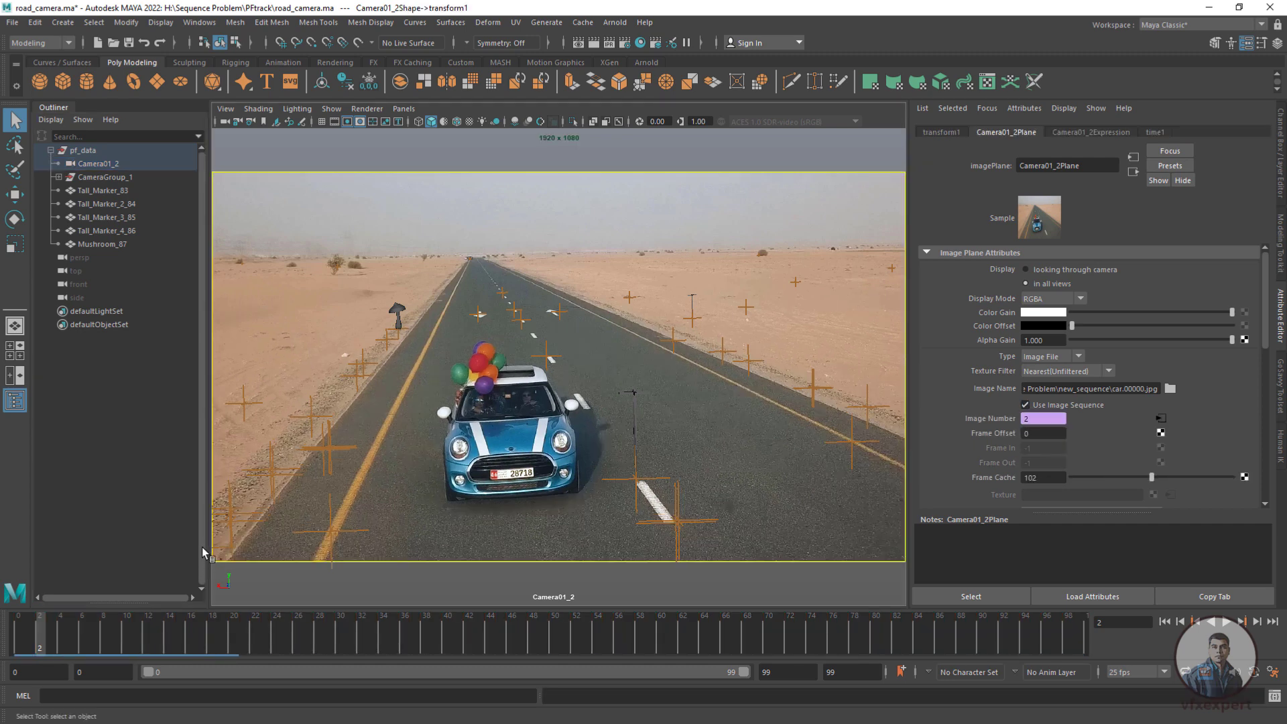
pyautogui.hotkey('alt', 'v')
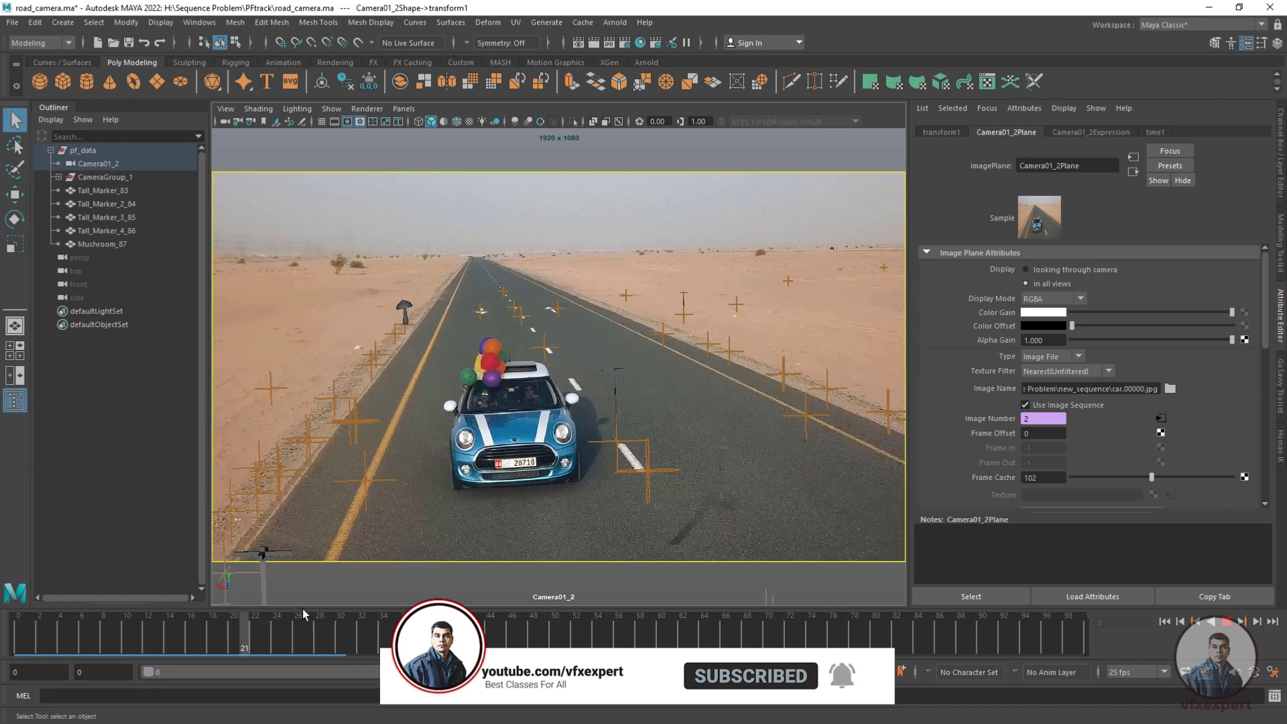
pyautogui.moveTo(284, 638)
pyautogui.mouseDown()
pyautogui.moveTo(417, 647)
pyautogui.moveTo(126, 638)
pyautogui.moveTo(277, 654)
pyautogui.mouseUp()
pyautogui.moveTo(396, 638); pyautogui.dragTo(17, 638)
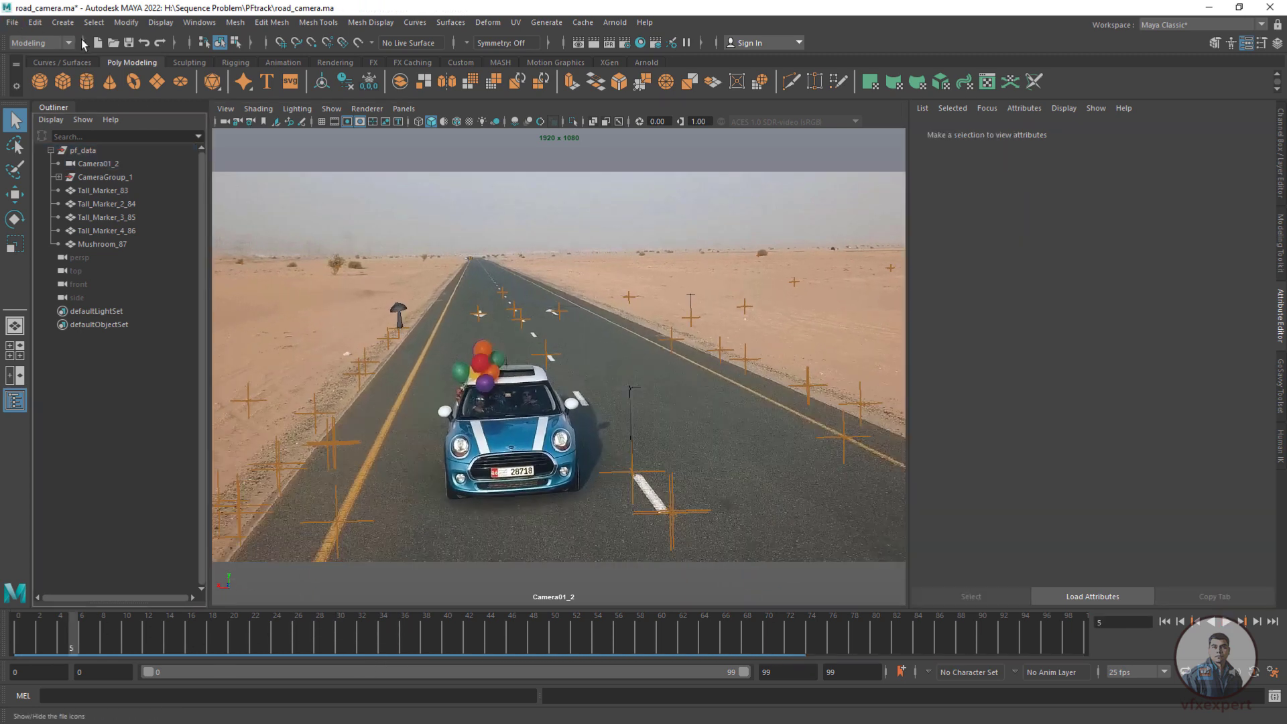
# Start a new scene and discard the changes to road_camera.ma
pyautogui.click(12, 22)
pyautogui.click(28, 44)
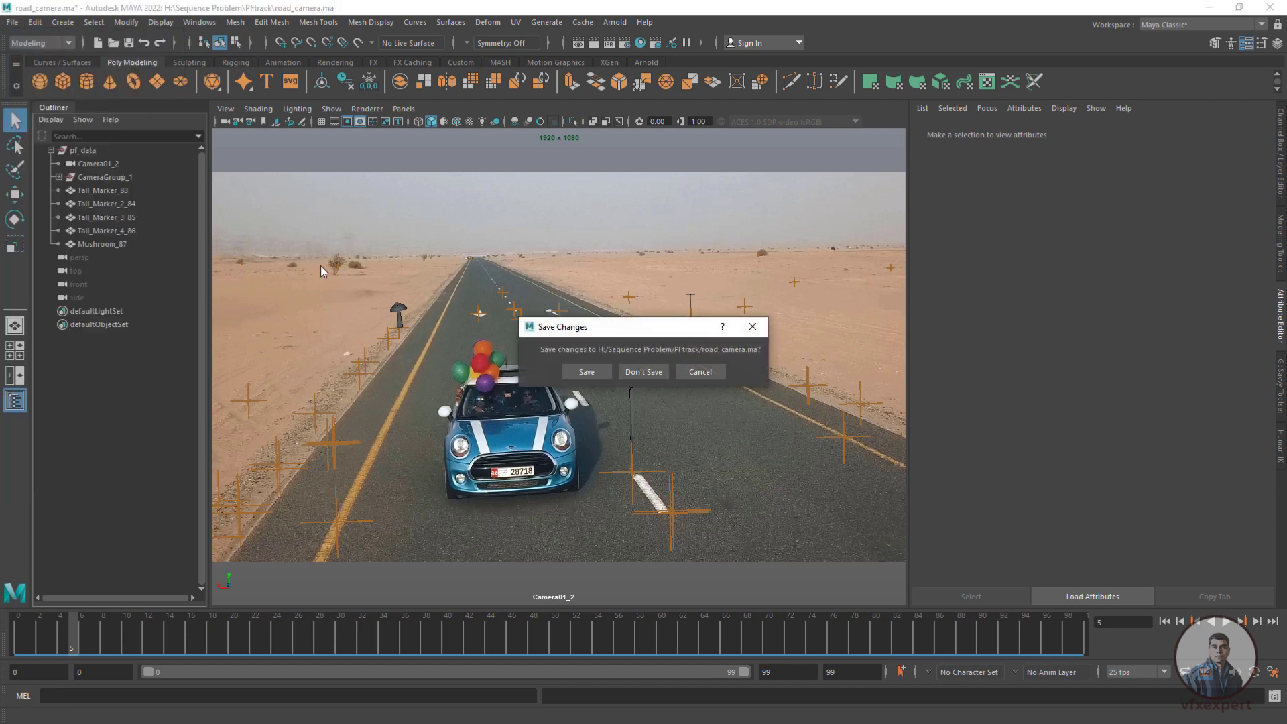
pyautogui.click(642, 372)
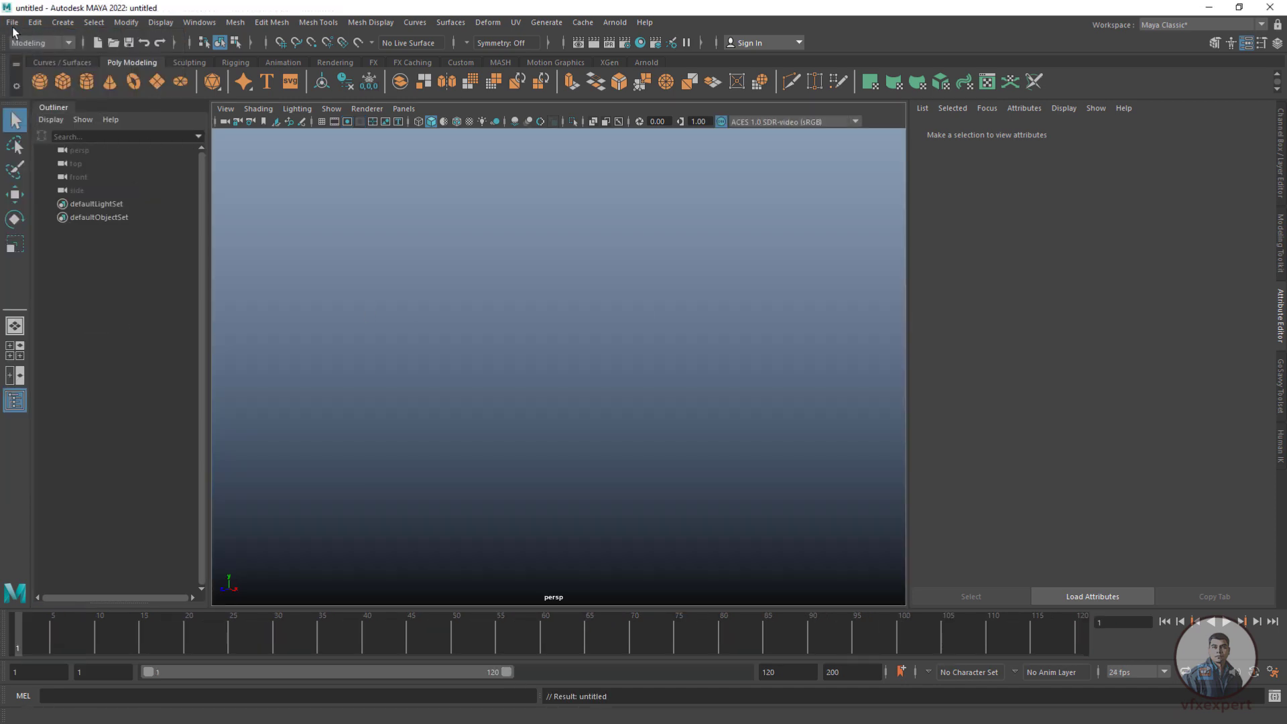
# Import car_road_v001.mel from H:\Sequence Problem\3DE into the empty scene
pyautogui.click(12, 22)
pyautogui.click(47, 183)
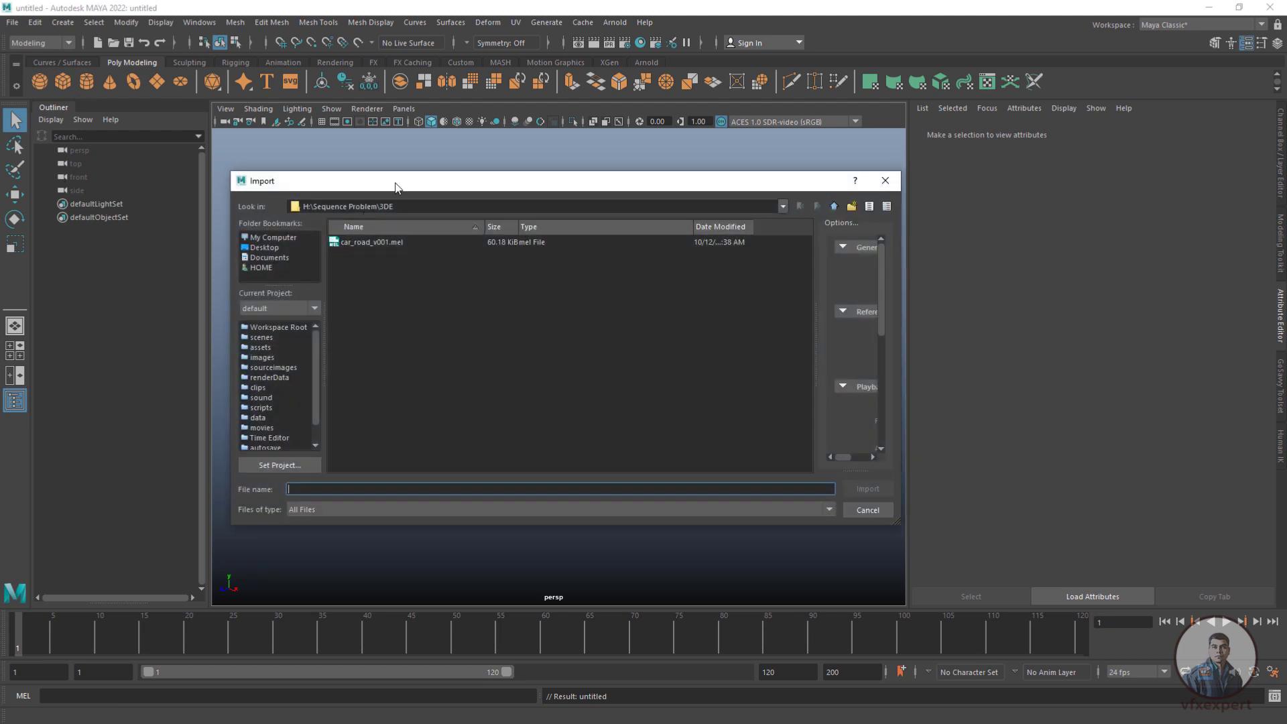
pyautogui.click(835, 209)
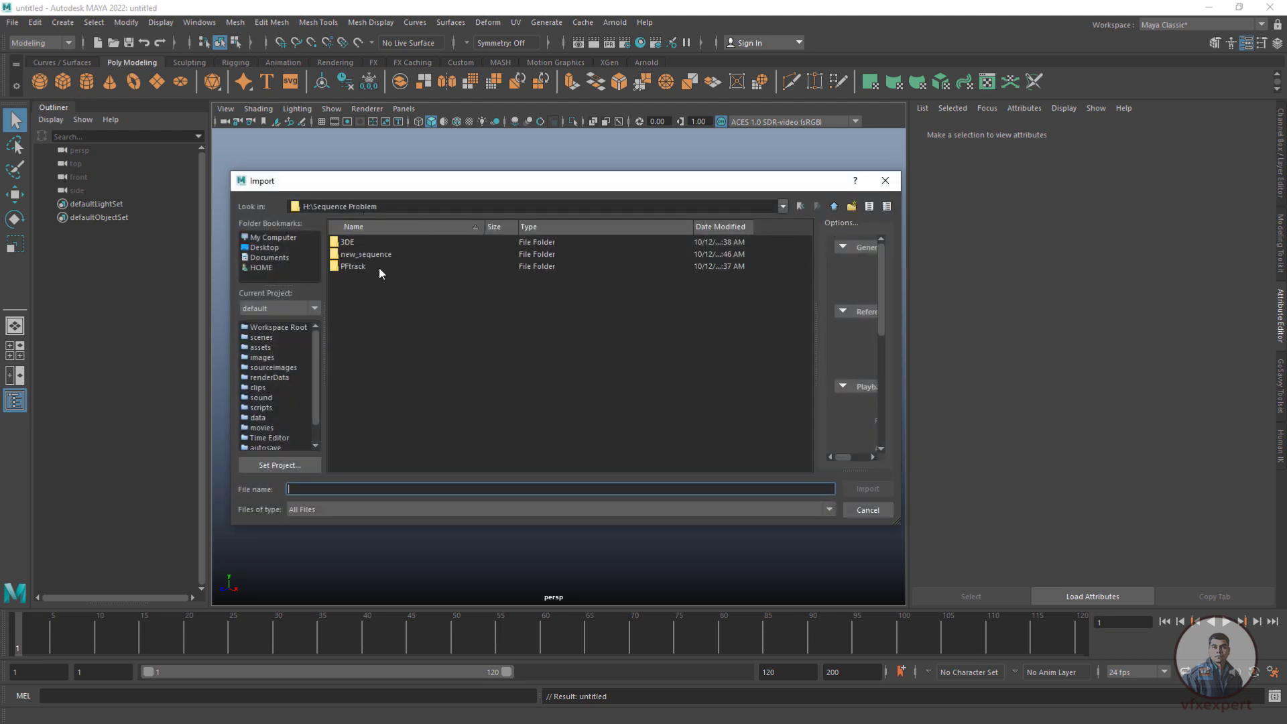
pyautogui.doubleClick(348, 242)
pyautogui.click(362, 244)
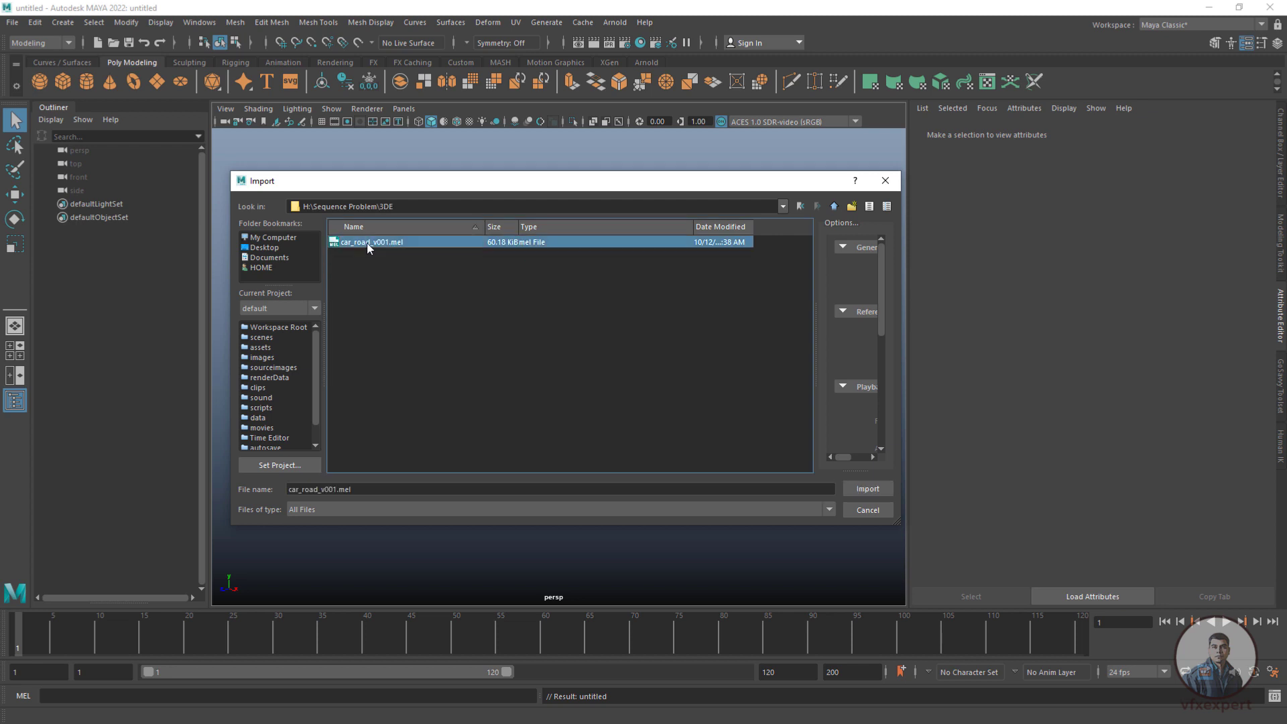
pyautogui.click(868, 488)
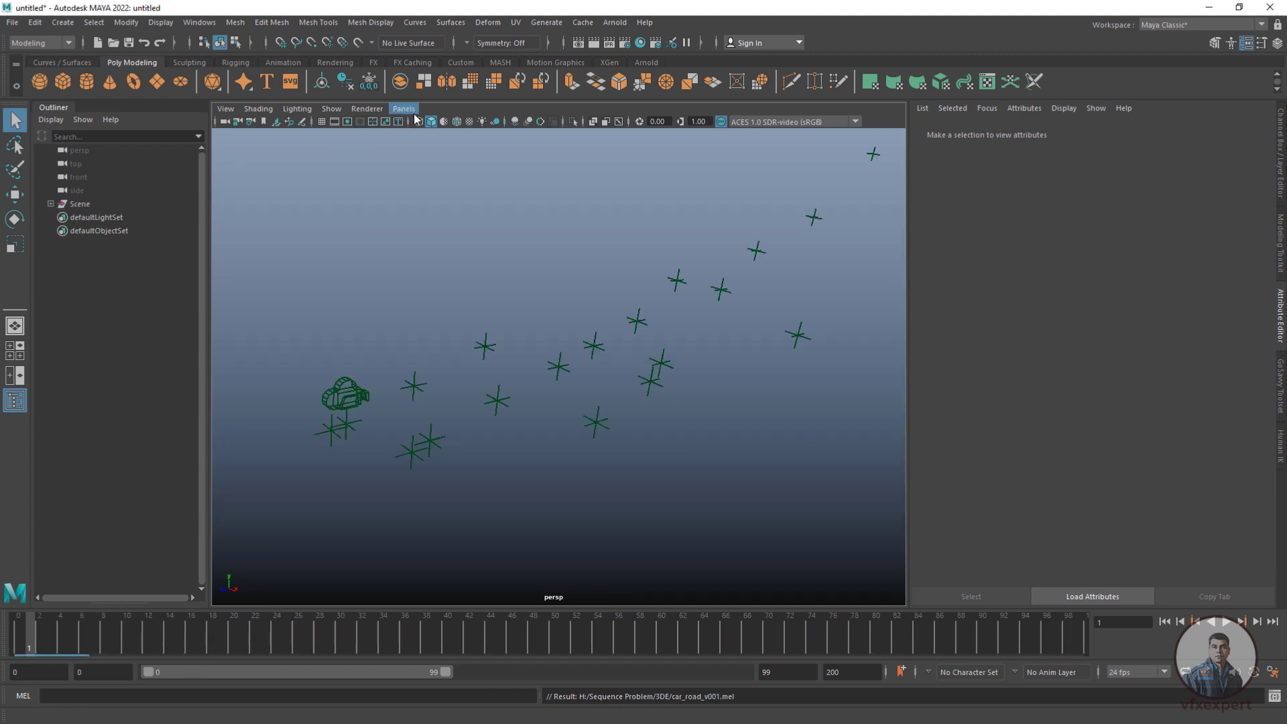
# Look through the imported camera car_00000_1_1 in the viewport and move the current time to frame 0
pyautogui.click(404, 108)
pyautogui.moveTo(416, 123)
pyautogui.click(566, 122)
pyautogui.moveTo(22, 633)
pyautogui.mouseDown()
pyautogui.moveTo(147, 629)
pyautogui.moveTo(18, 632)
pyautogui.mouseUp()
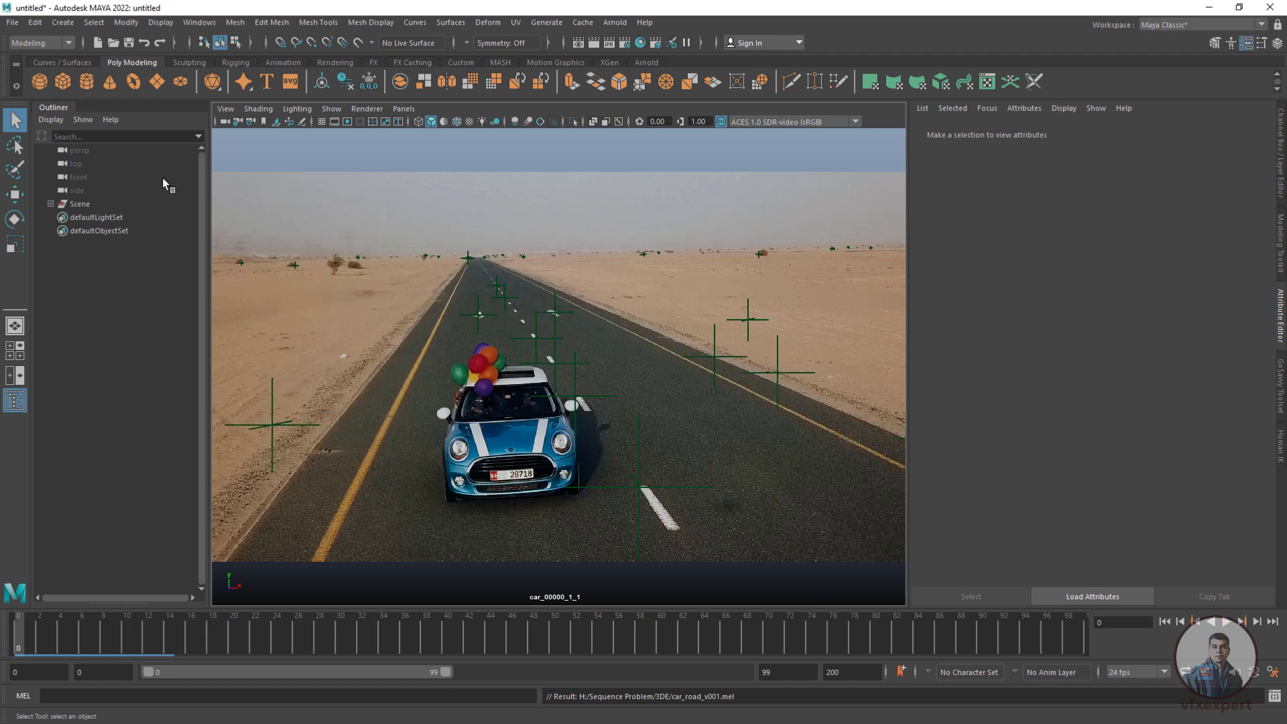
# Load car.00000.jpg from H:\Sequence Problem\new_sequence as the image file of imagePlane1 on camera car_00000_1_1
pyautogui.click(50, 204)
pyautogui.click(111, 218)
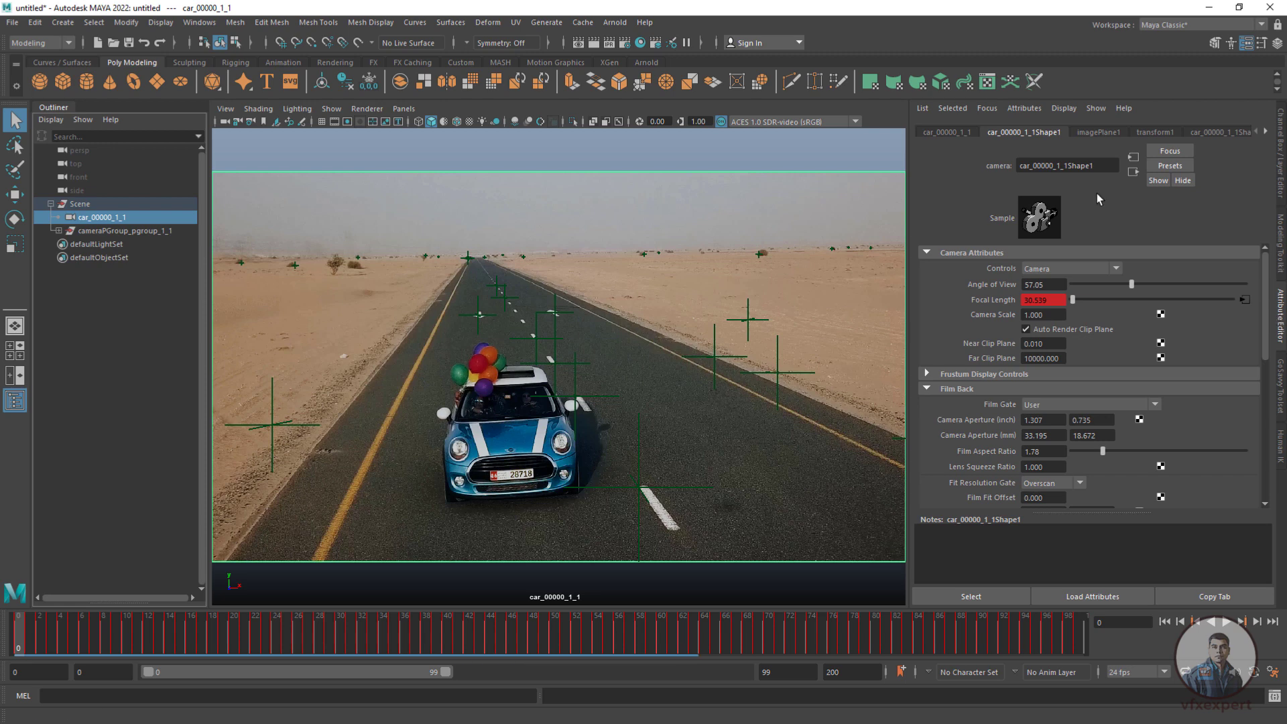
pyautogui.click(1113, 132)
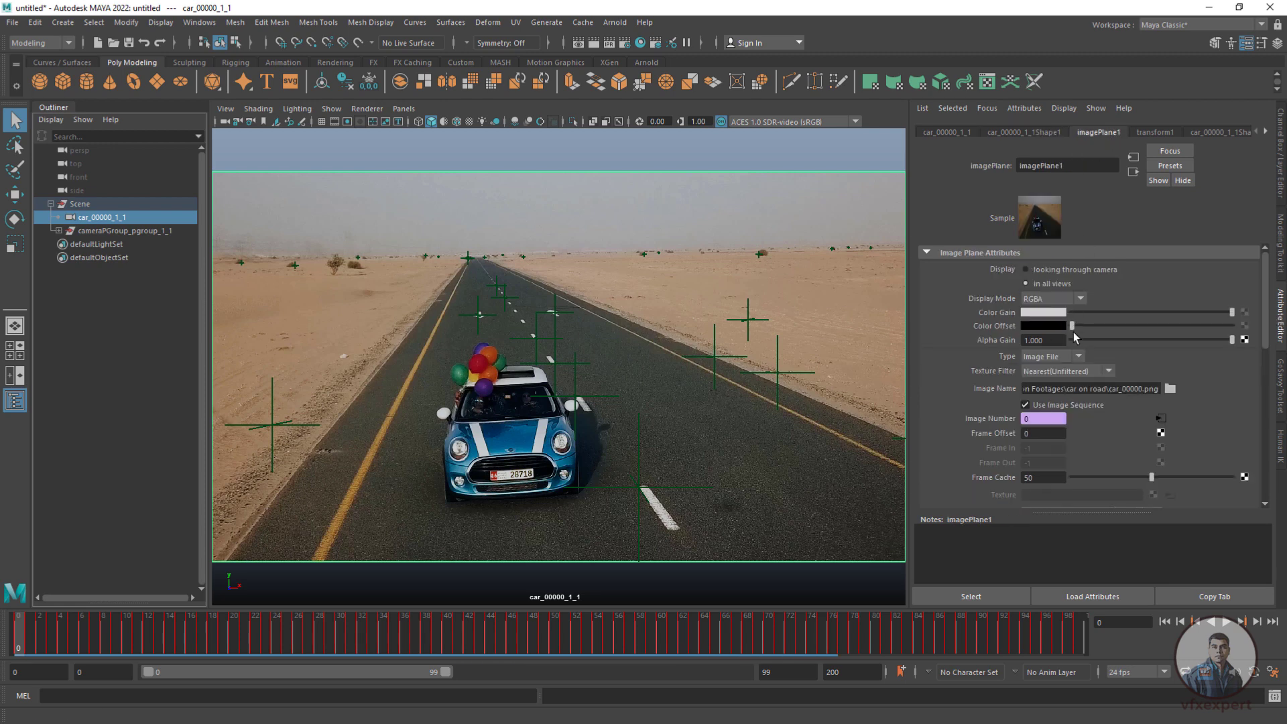
pyautogui.click(1170, 389)
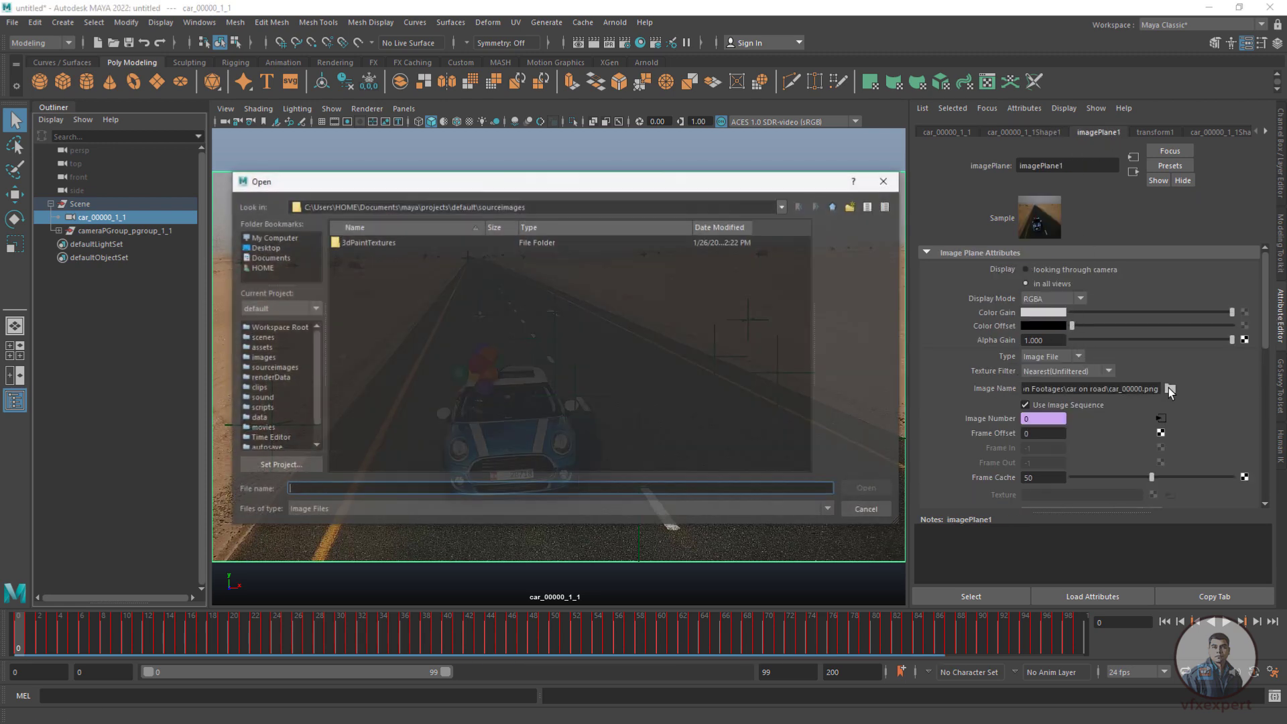
pyautogui.click(286, 238)
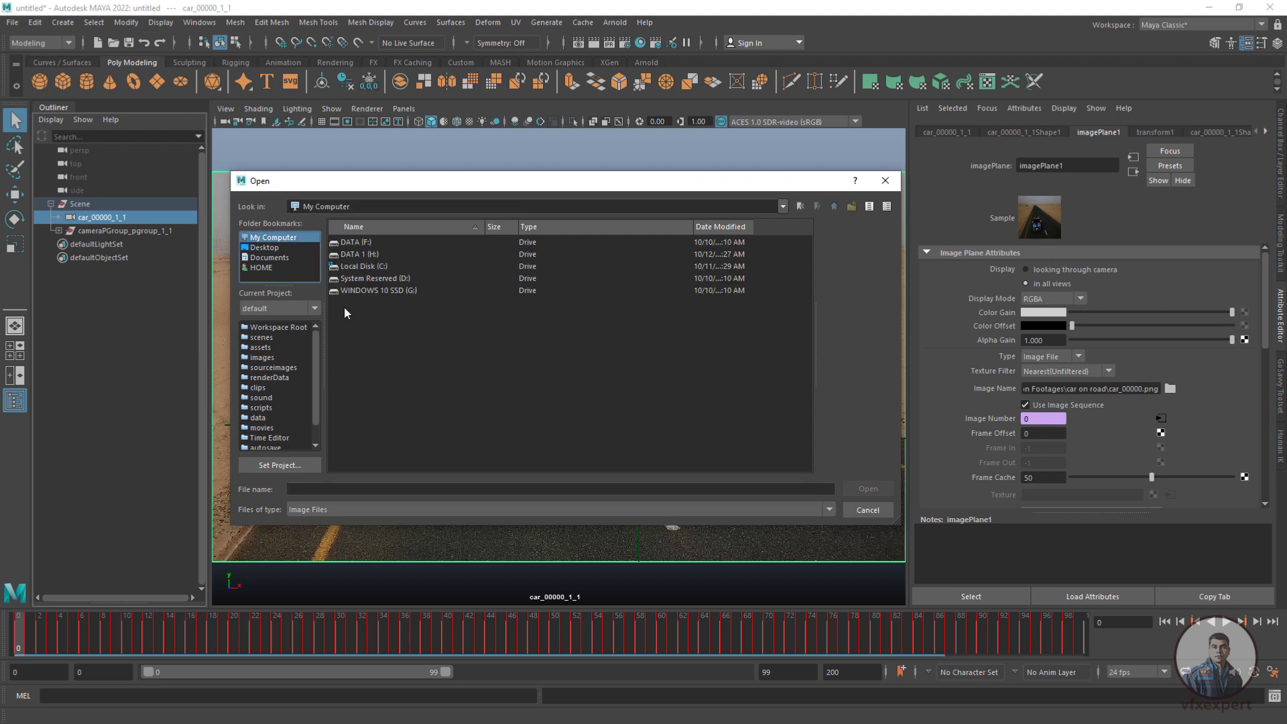
pyautogui.doubleClick(365, 255)
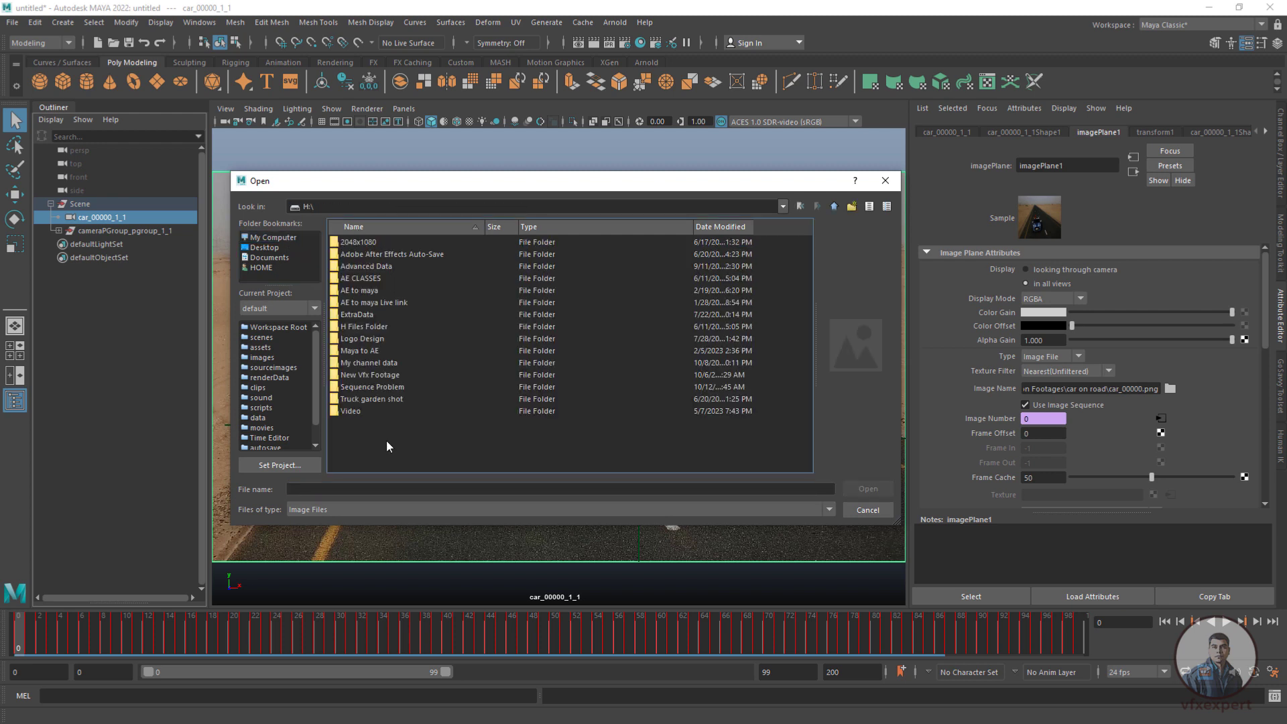
pyautogui.doubleClick(372, 387)
pyautogui.doubleClick(364, 255)
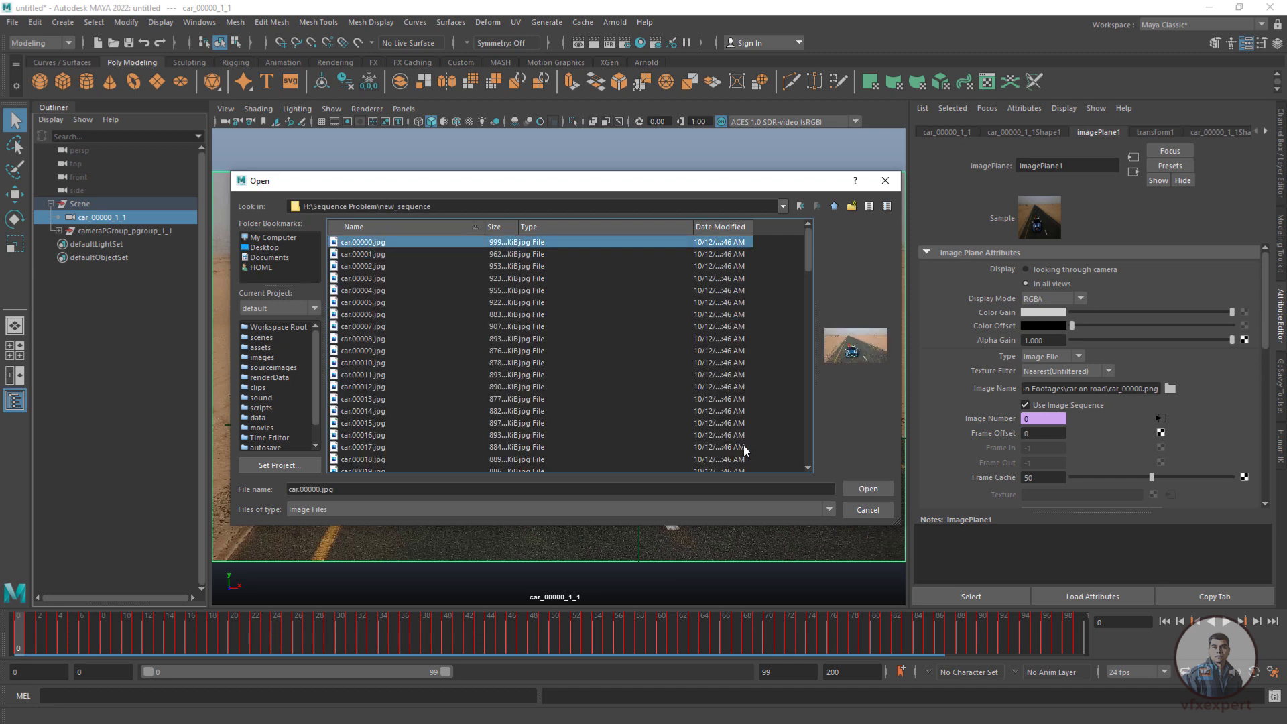
pyautogui.click(867, 490)
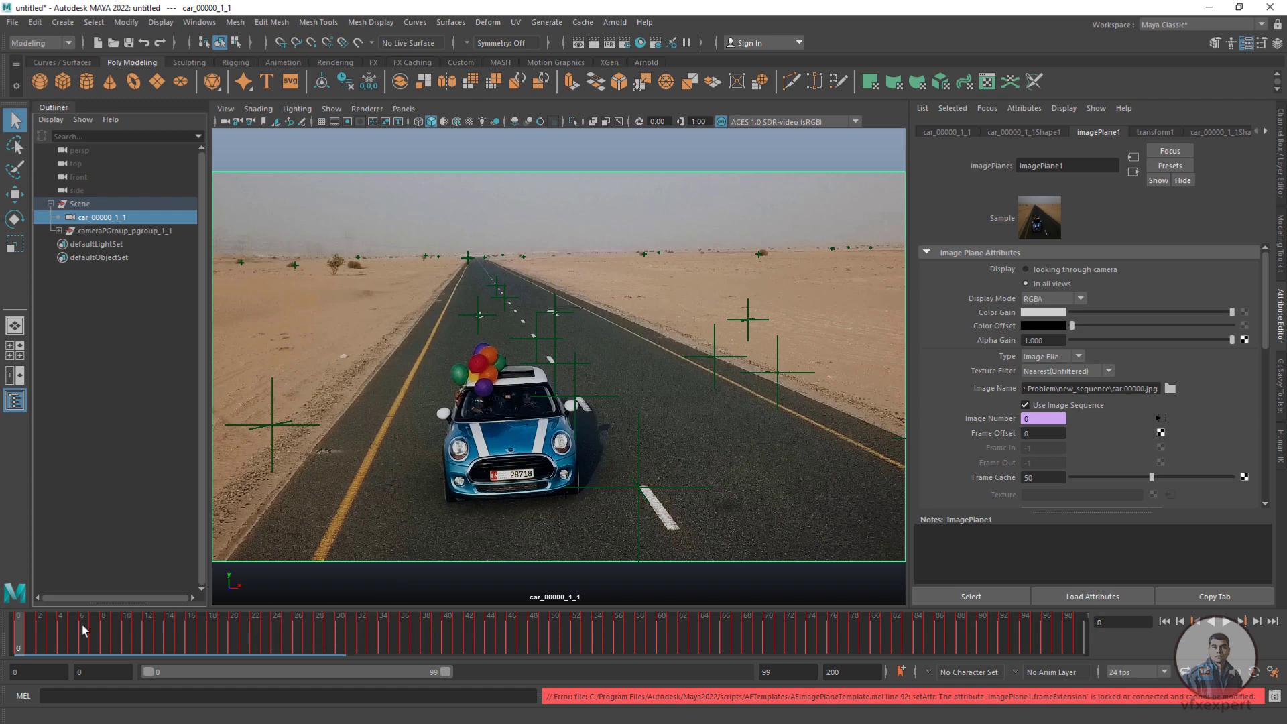
# Scrub through the shot to compare the new image sequence with the tracked points
pyautogui.moveTo(82, 625)
pyautogui.mouseDown()
pyautogui.moveTo(19, 628)
pyautogui.moveTo(608, 623)
pyautogui.mouseUp()
pyautogui.moveTo(76, 617); pyautogui.dragTo(127, 651)
pyautogui.moveTo(205, 617); pyautogui.dragTo(223, 646)
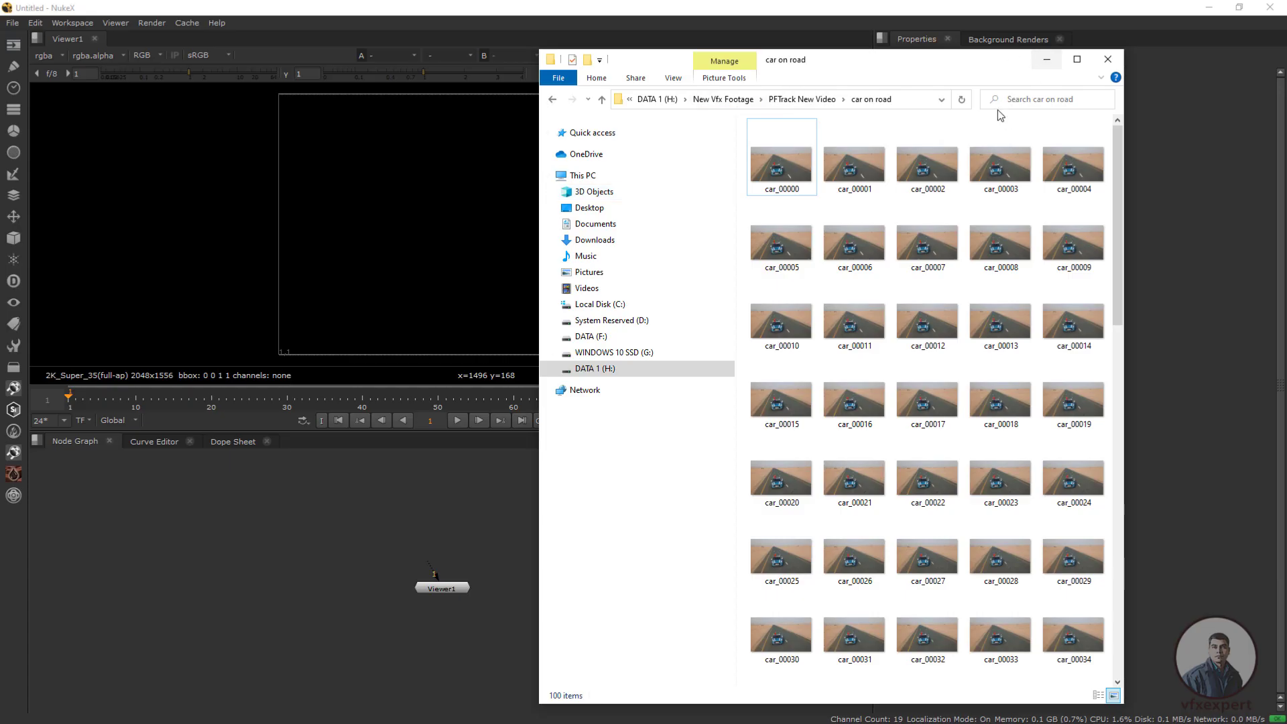
# Switch to NukeX, import the car on road folder from PFTrack New Video as a Read node, and connect it to the Viewer
pyautogui.click(553, 100)
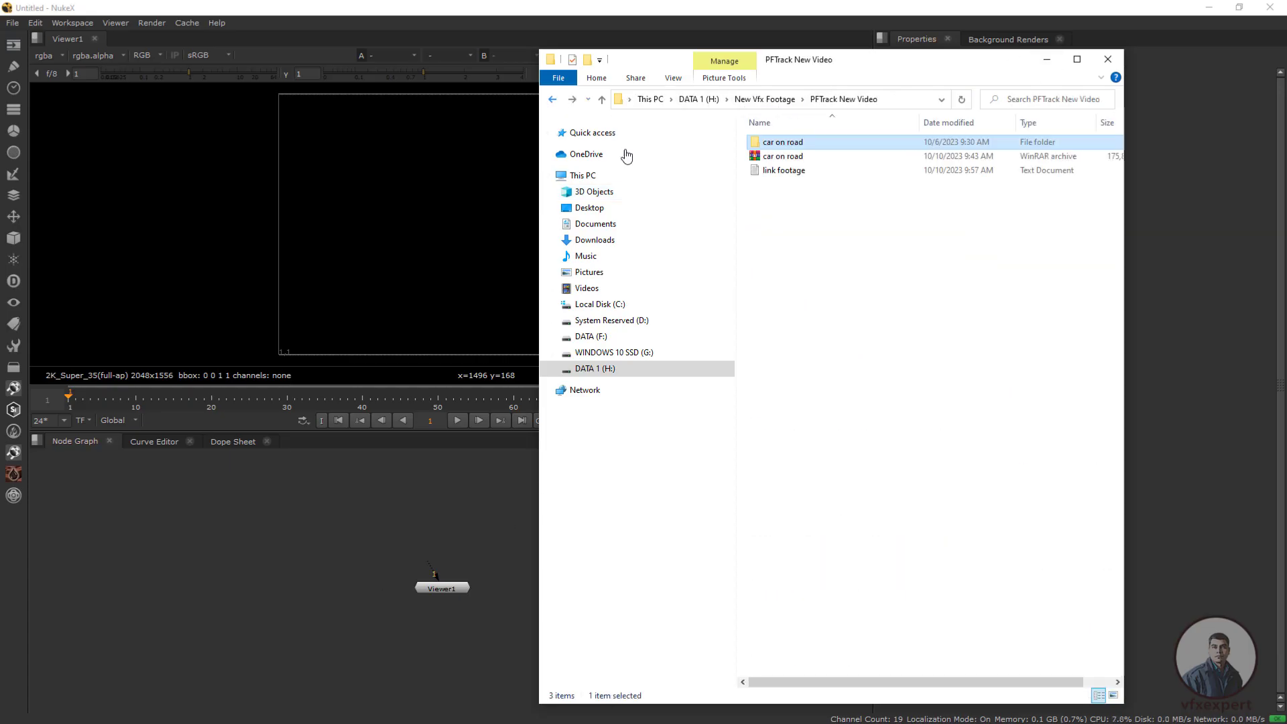
pyautogui.moveTo(782, 143); pyautogui.dragTo(299, 569)
pyautogui.click(417, 600)
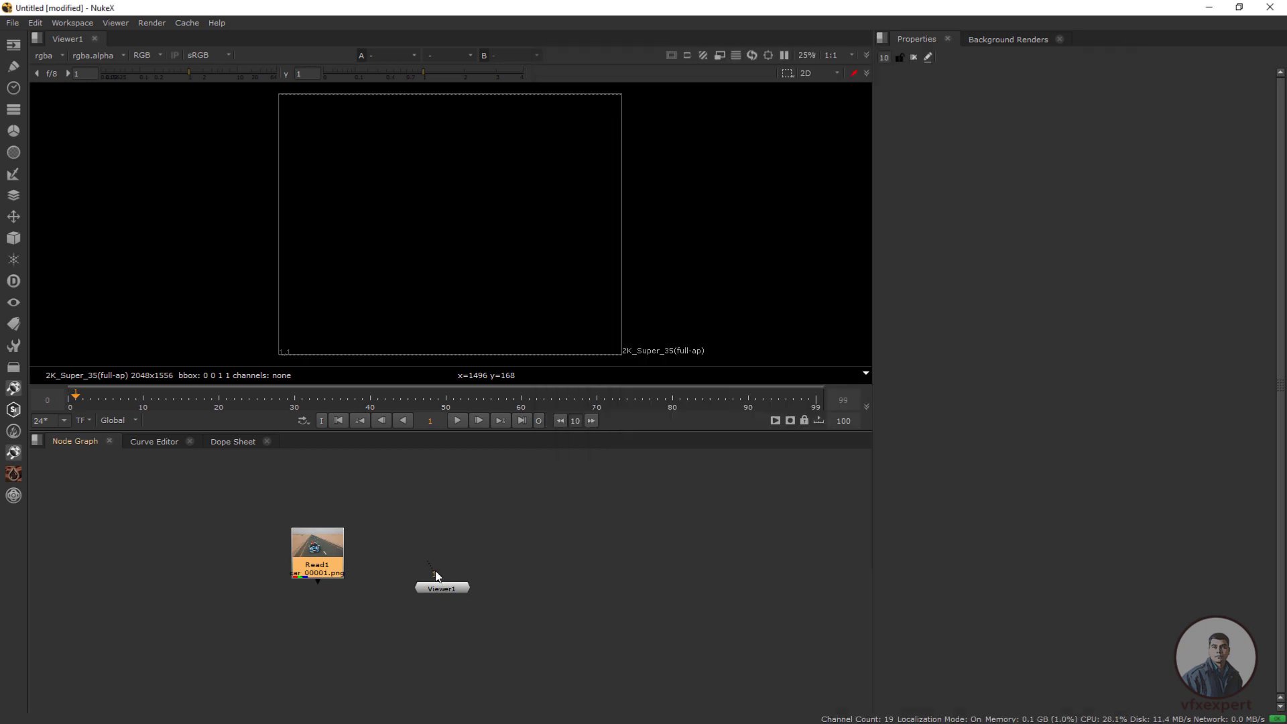
pyautogui.moveTo(440, 589); pyautogui.dragTo(317, 611)
pyautogui.click(318, 556)
pyautogui.press('1')
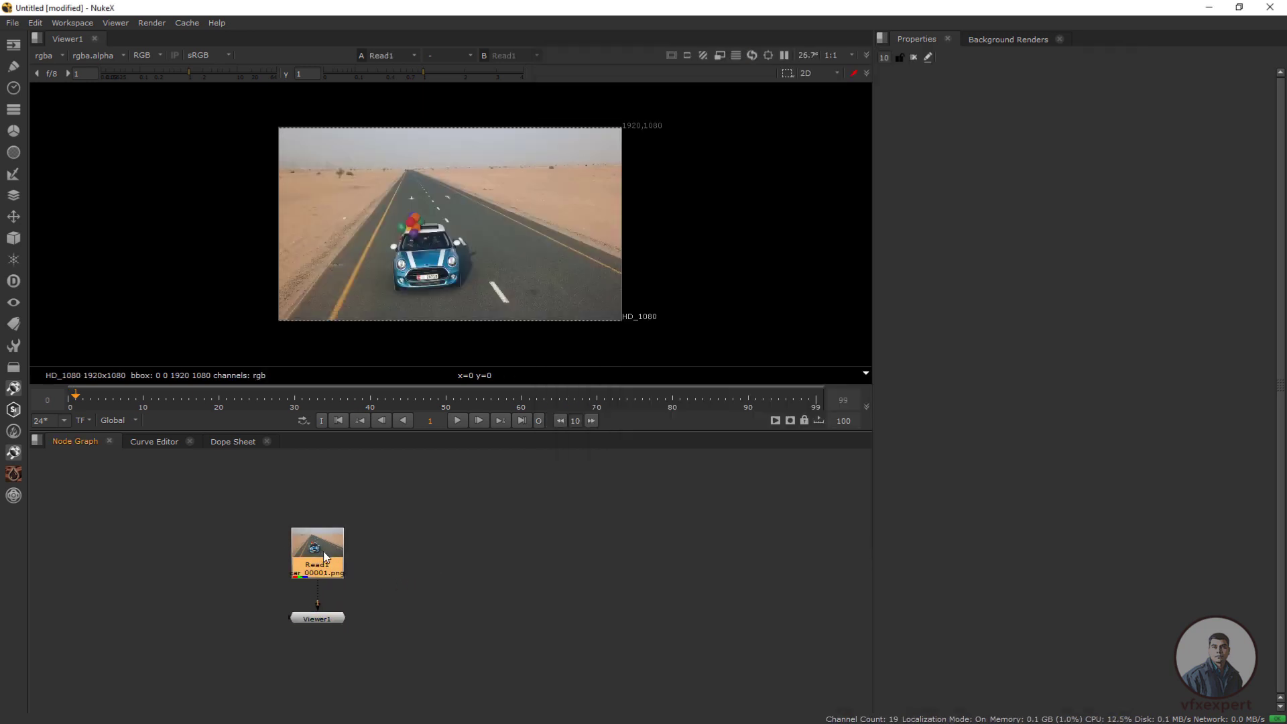
# Set the viewer's frame range to Input and insert a Write node between the Read node and the Viewer
pyautogui.moveTo(318, 557); pyautogui.dragTo(317, 547)
pyautogui.click(123, 421)
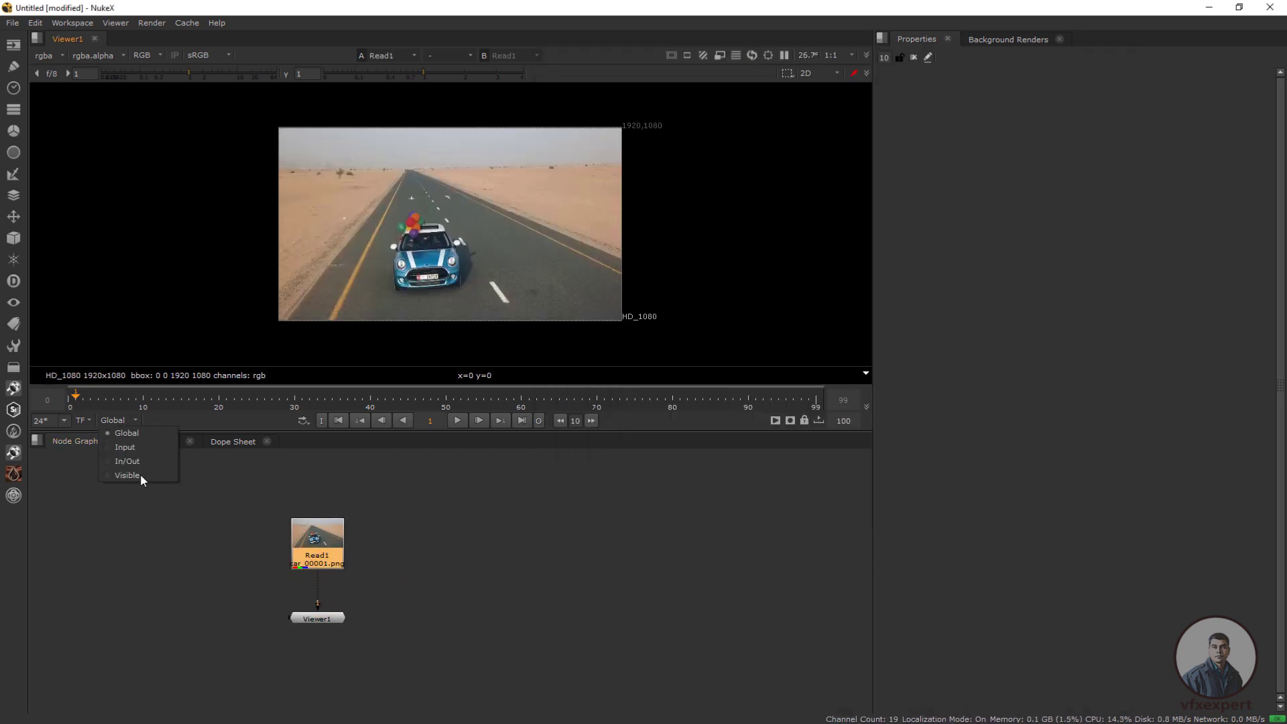
pyautogui.click(115, 457)
pyautogui.moveTo(322, 550)
pyautogui.mouseDown()
pyautogui.moveTo(322, 513)
pyautogui.moveTo(322, 527)
pyautogui.mouseUp()
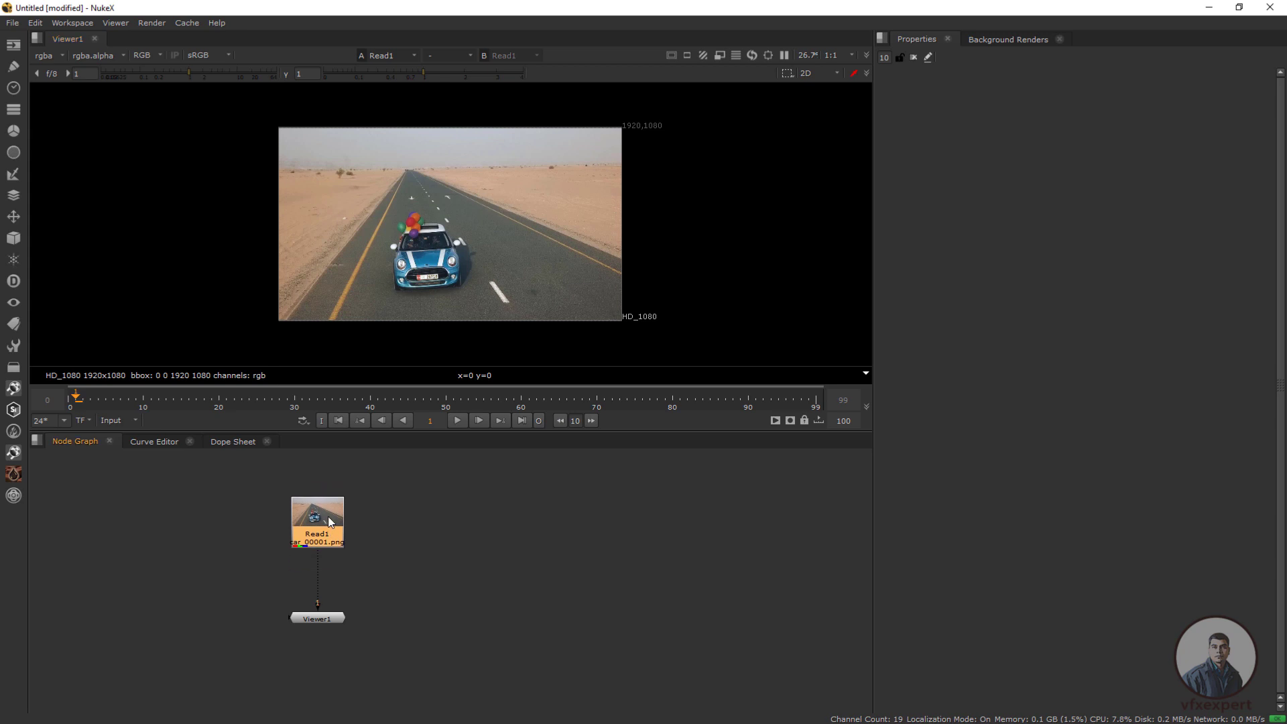
pyautogui.press('w')
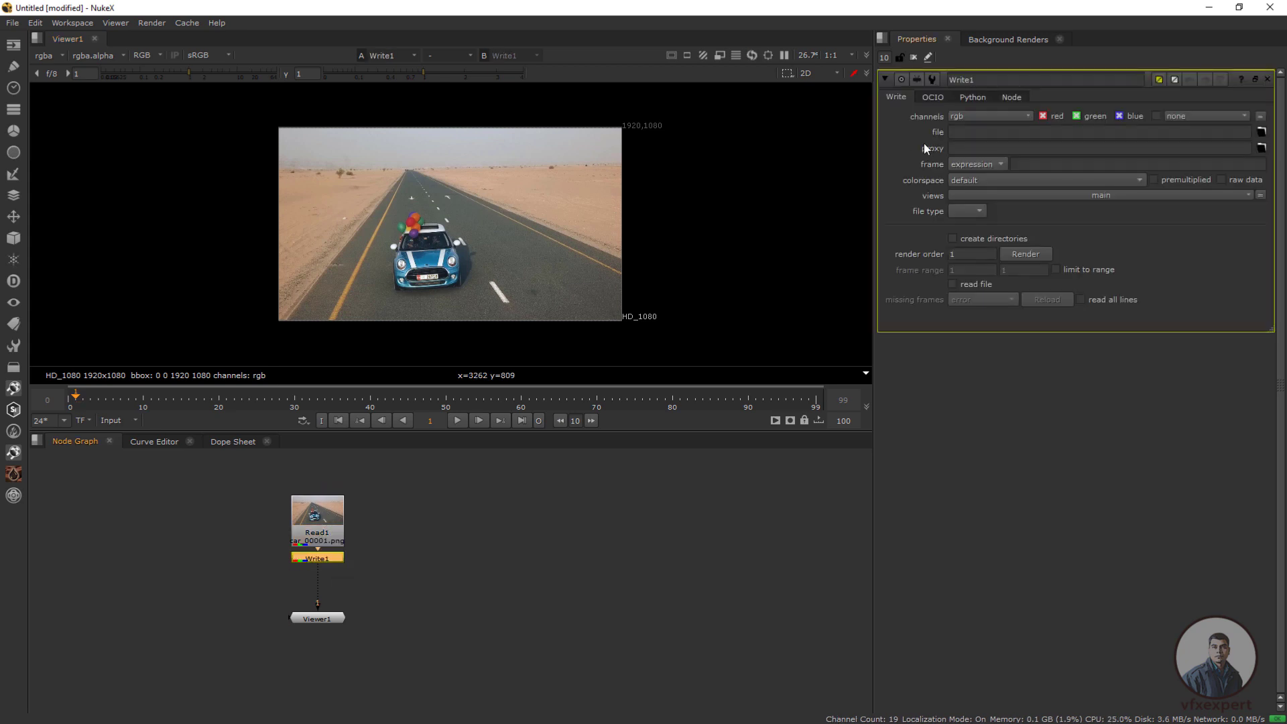
# Create the folder nuke_seq in H:/Sequence Problem and set the Write node's output file to car.####.jpeg inside it
pyautogui.click(1261, 132)
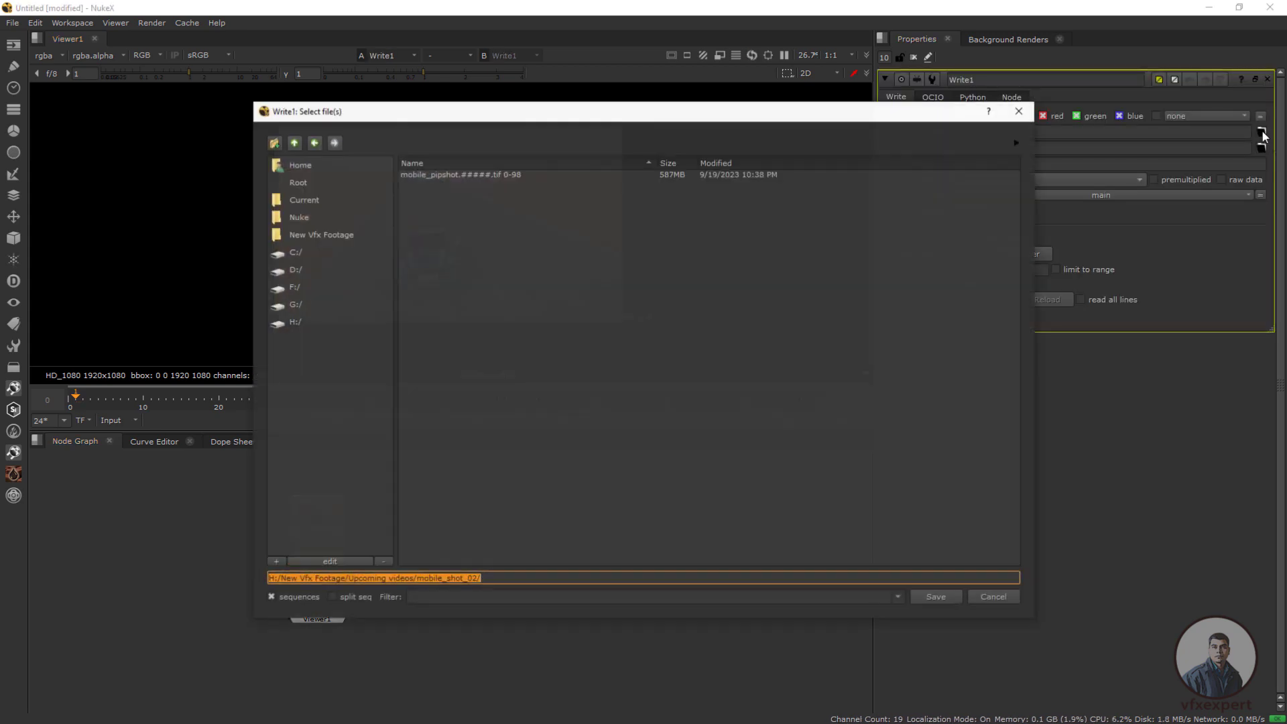
pyautogui.click(295, 322)
pyautogui.click(273, 142)
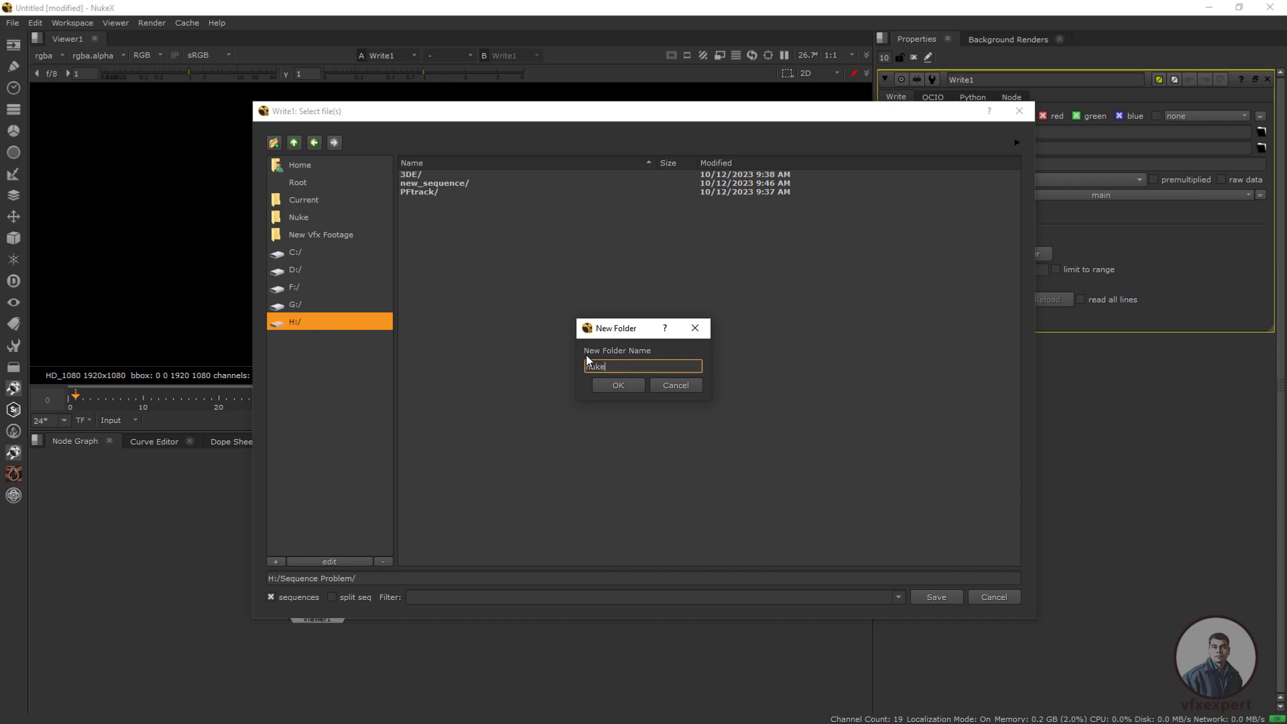
pyautogui.click(636, 384)
pyautogui.click(417, 579)
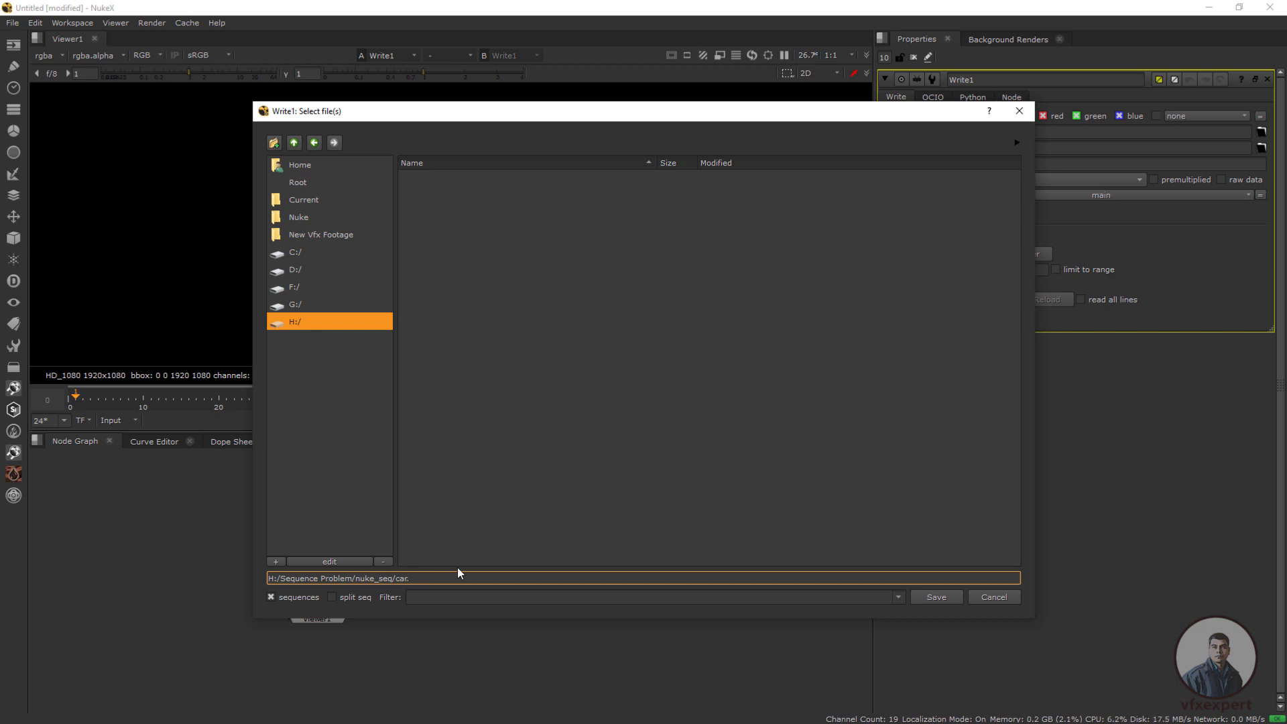
pyautogui.write('####.jpeg')
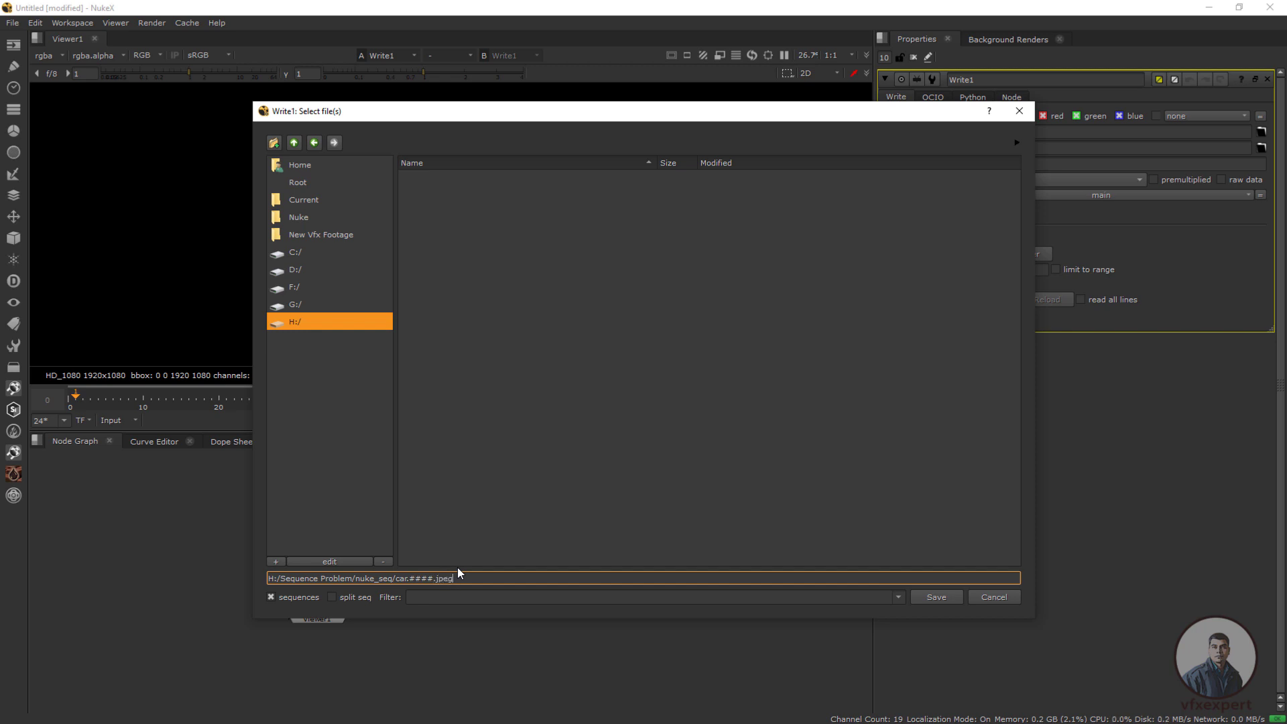
pyautogui.click(950, 597)
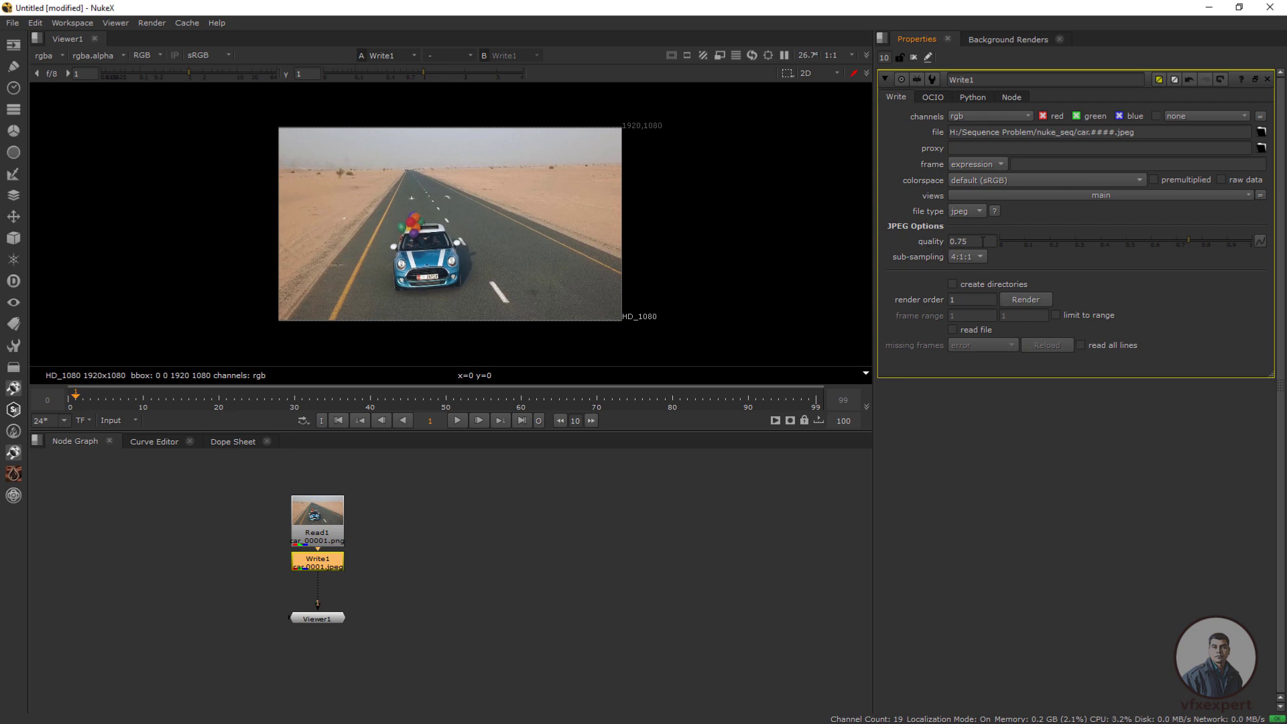
# Set the JPEG quality to 1 and render the Write node over the input frame range
pyautogui.moveTo(1182, 241); pyautogui.dragTo(1252, 241)
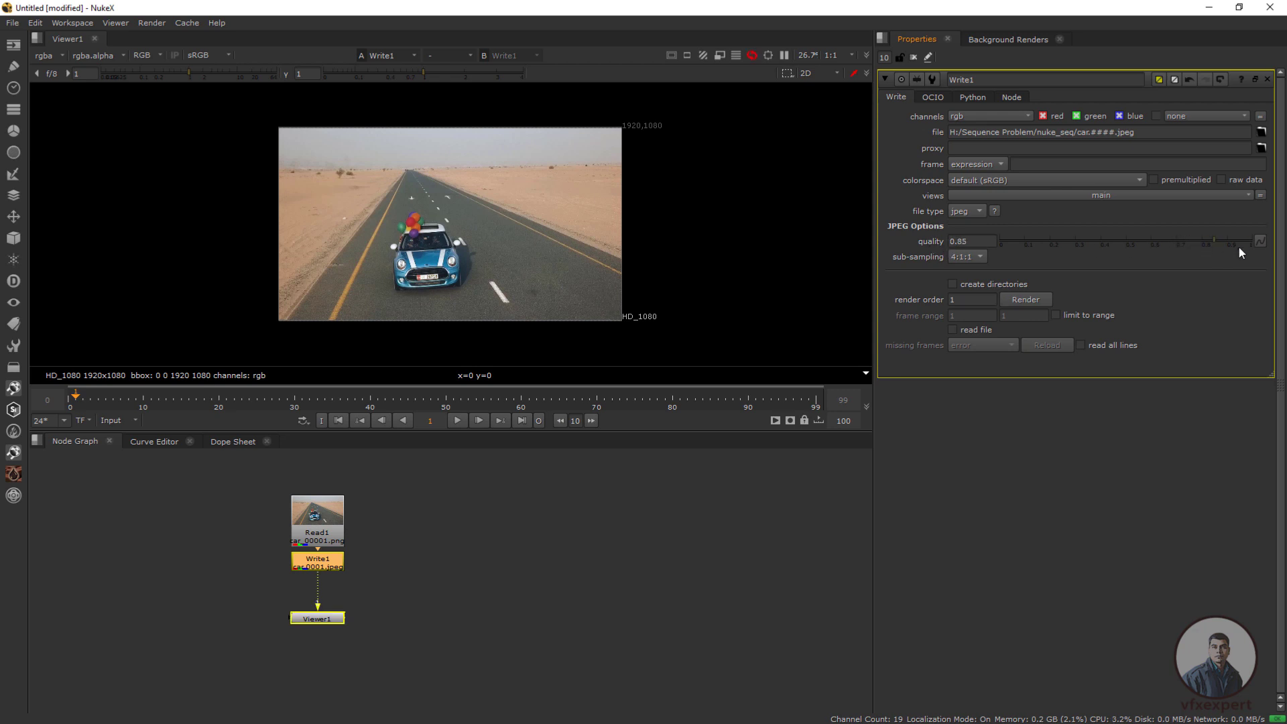
pyautogui.click(1032, 300)
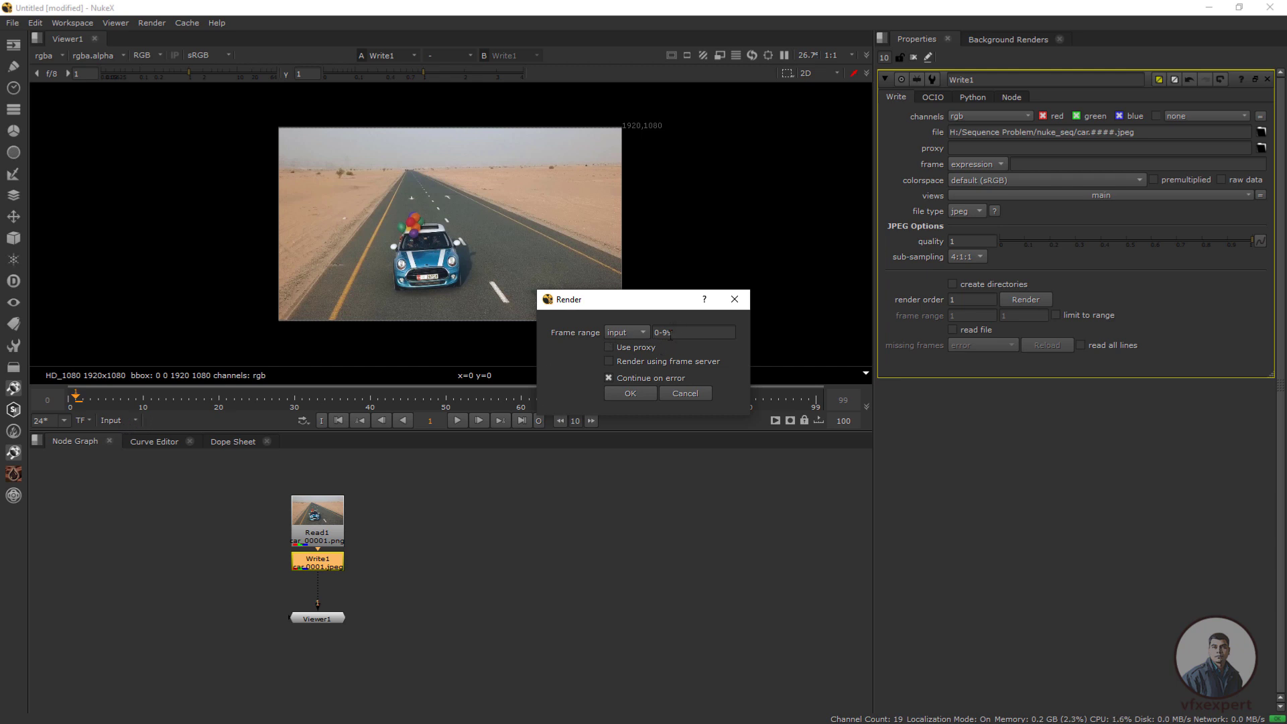
pyautogui.click(630, 394)
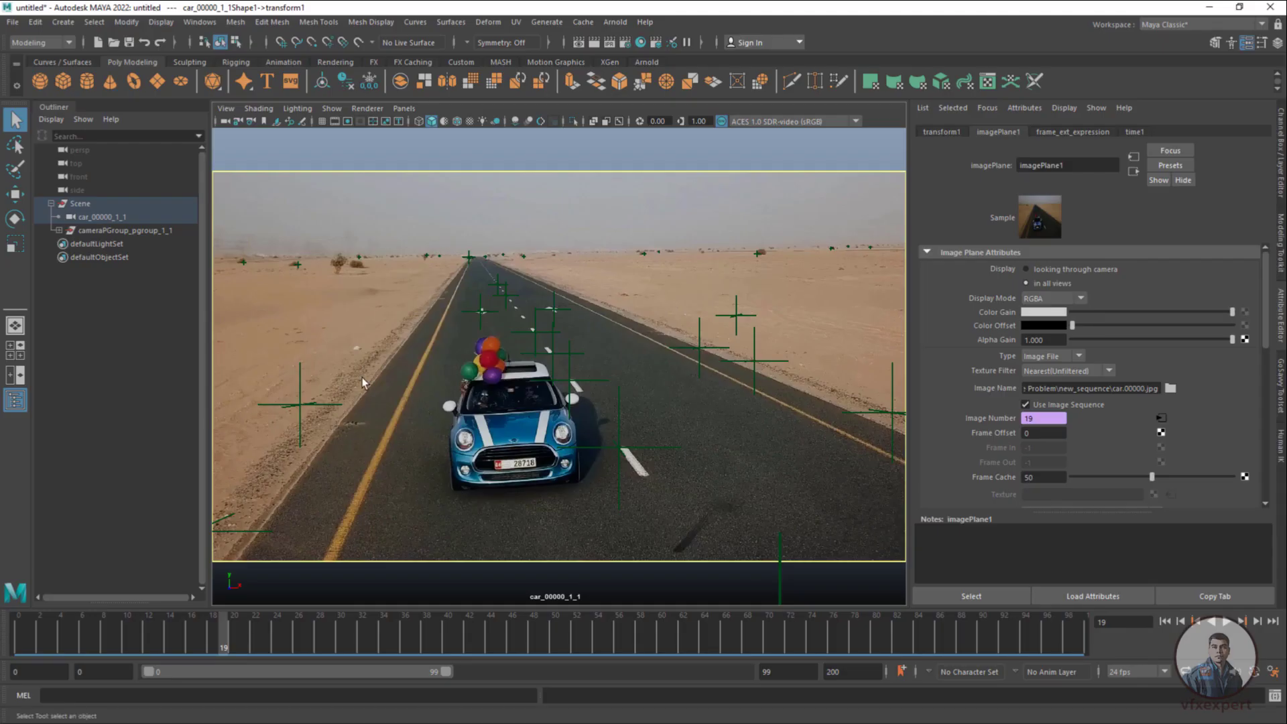
# Switch to Maya, return to frame 0, and replace the image plane file with car.0000.jpeg from H:\Sequence Problem\nuke_seq
pyautogui.click(21, 623)
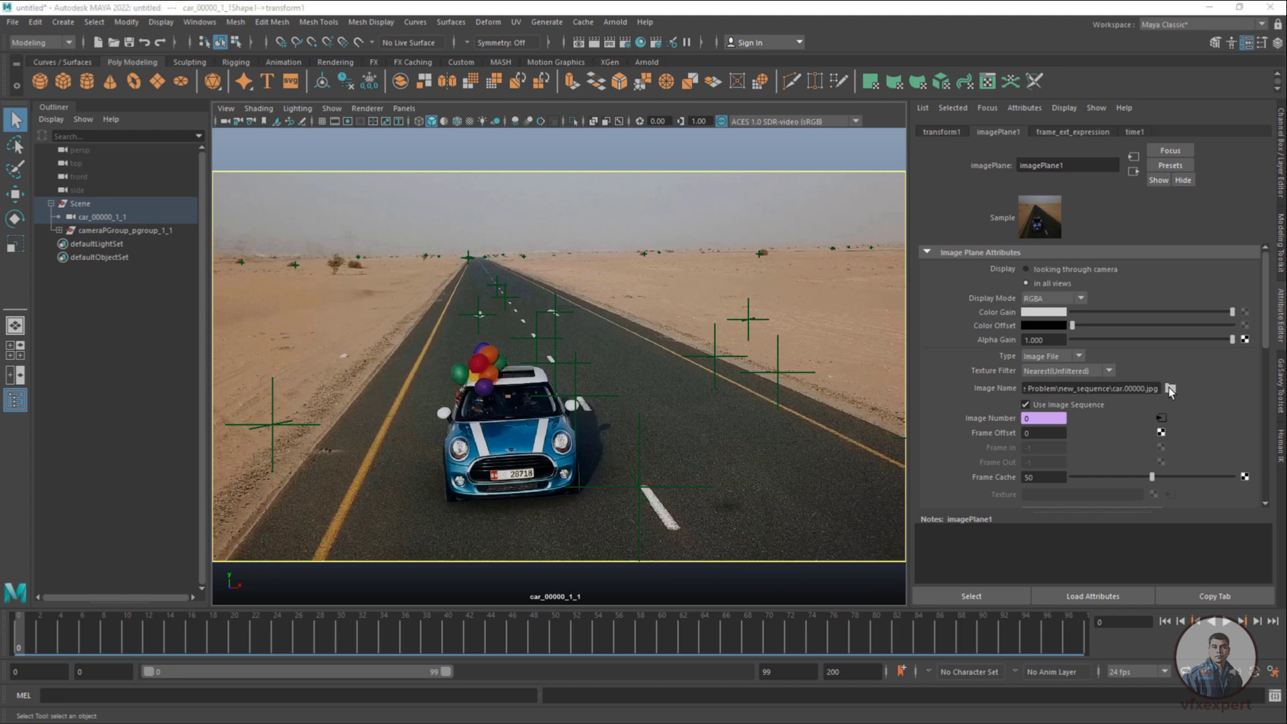
pyautogui.click(1170, 389)
pyautogui.click(271, 238)
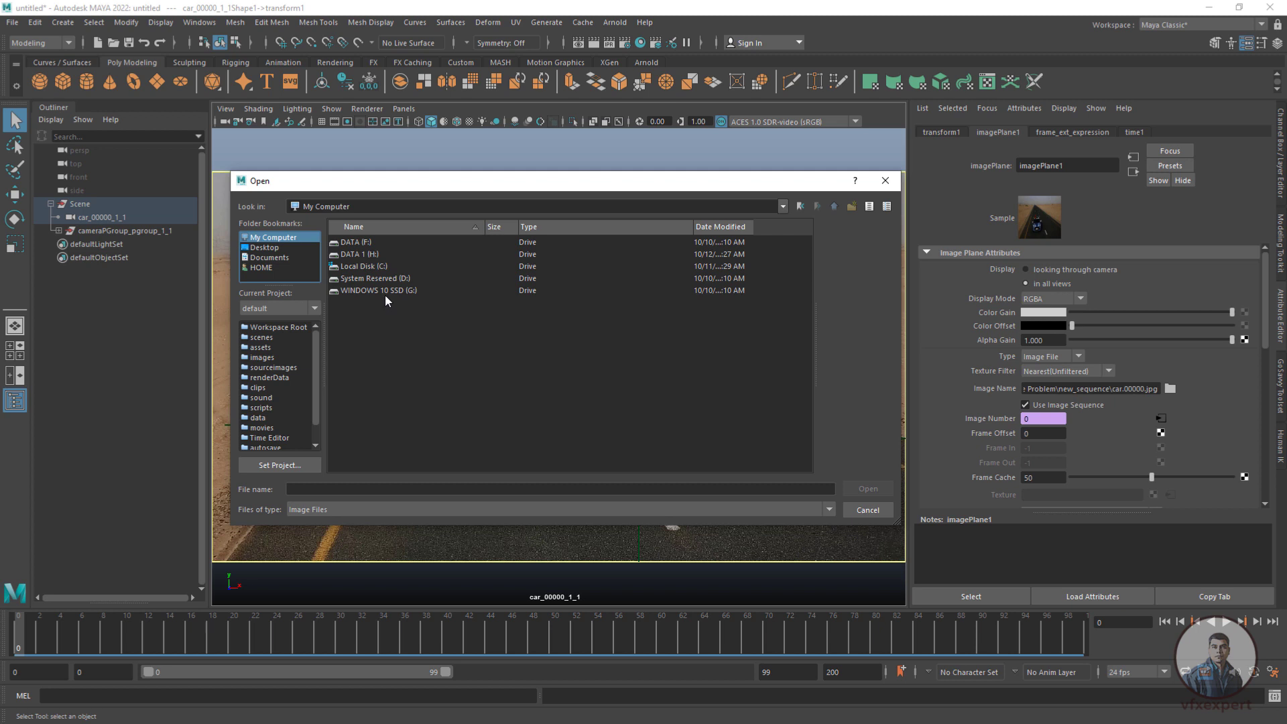
pyautogui.doubleClick(374, 253)
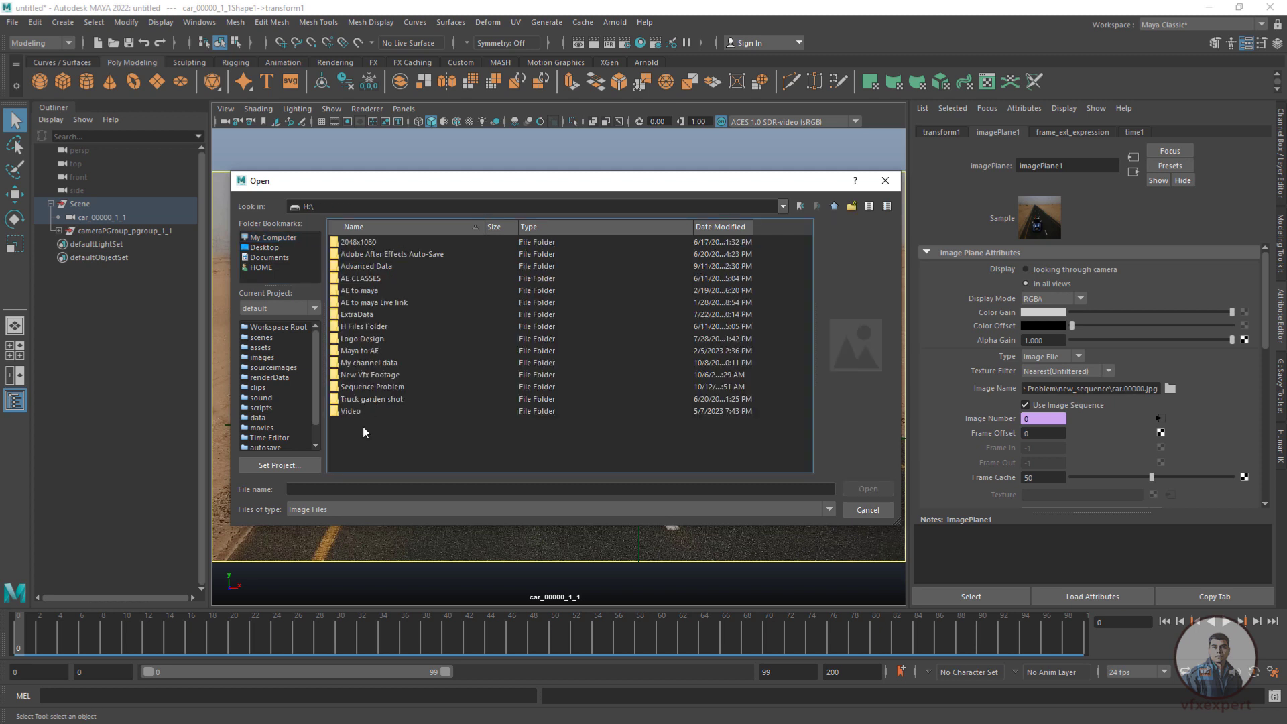
pyautogui.doubleClick(365, 387)
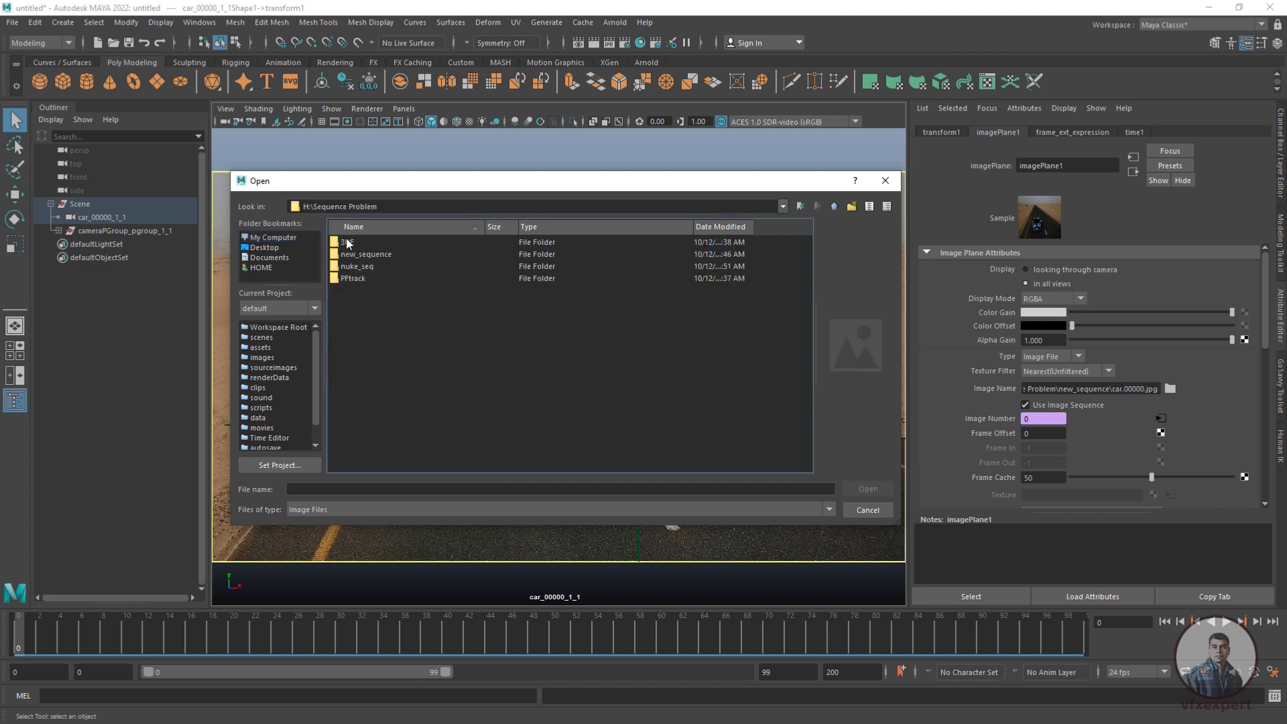
pyautogui.doubleClick(356, 267)
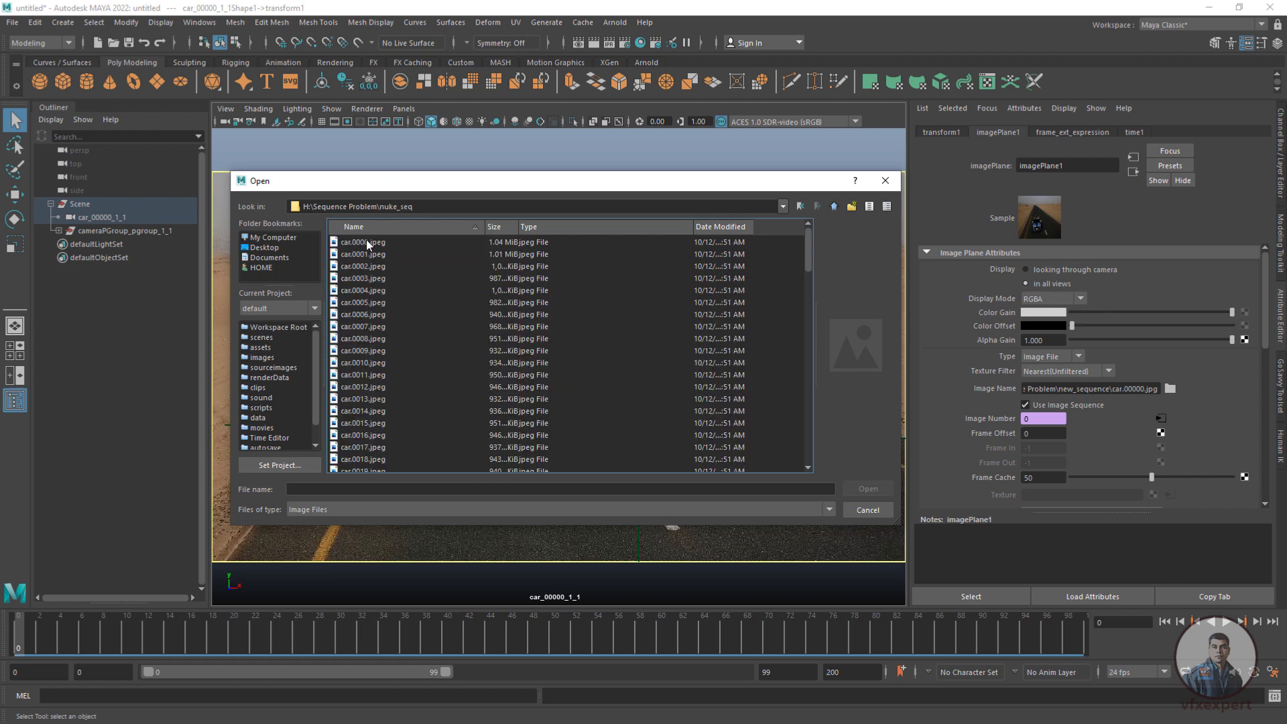
pyautogui.click(366, 242)
pyautogui.click(870, 489)
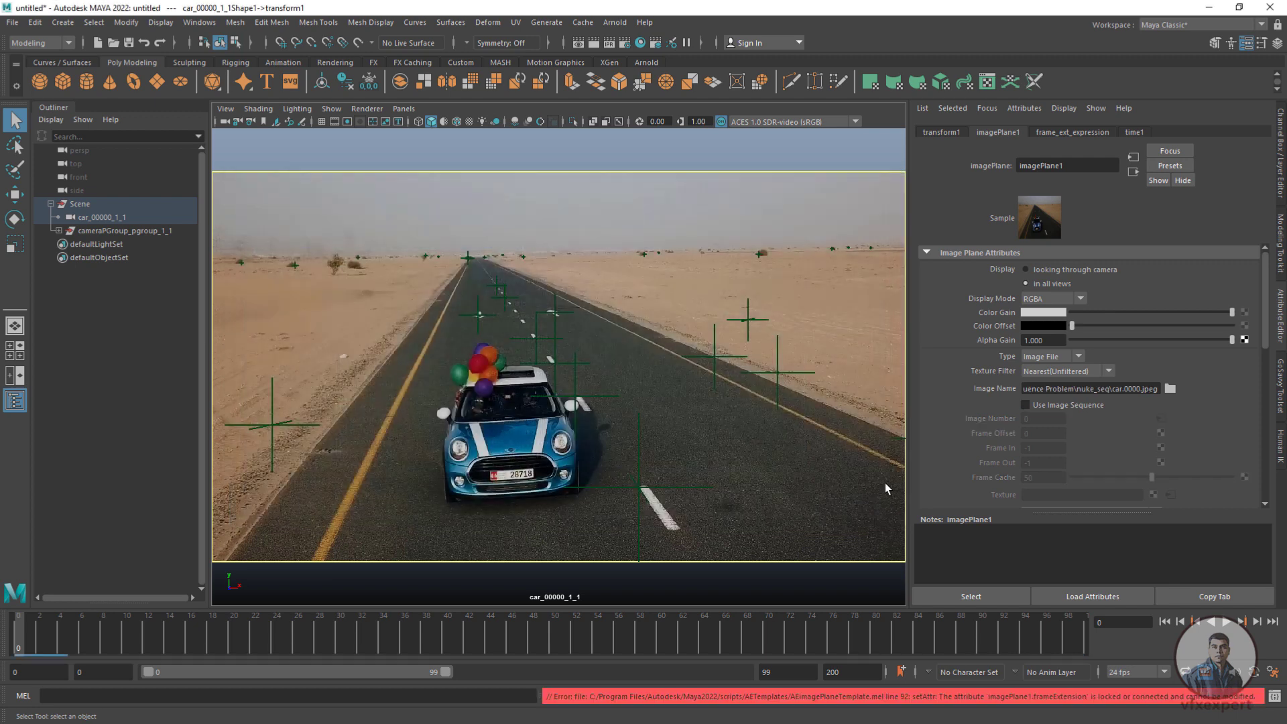
# Enable Use Image Sequence for the image plane and play the shot briefly to check it against the tracked points
pyautogui.click(1025, 406)
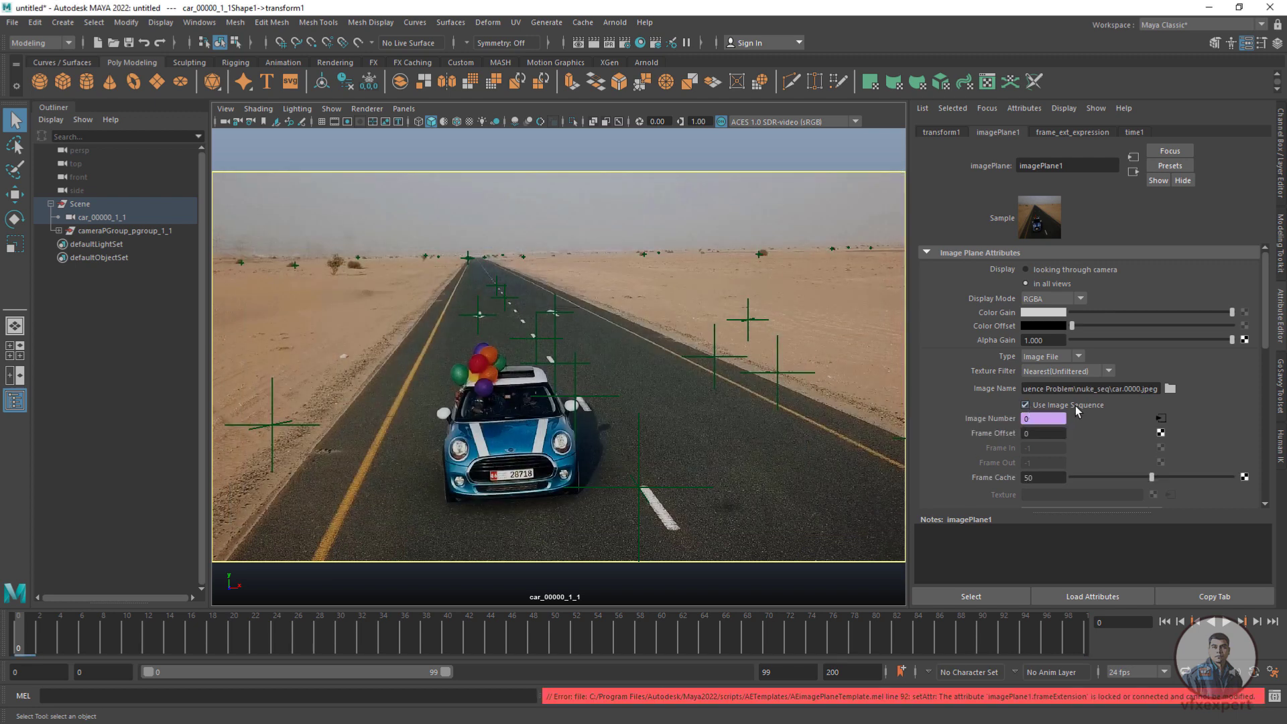
pyautogui.hotkey('alt', 'v')
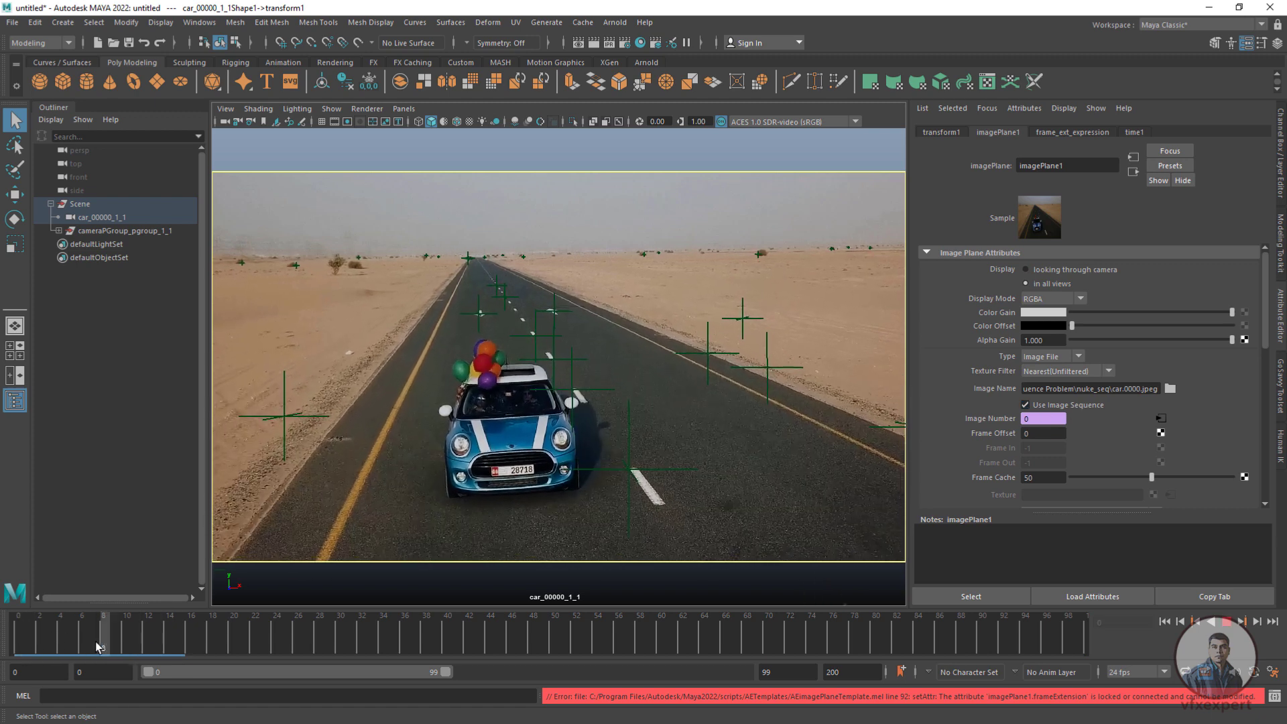
pyautogui.hotkey('alt', 'v')
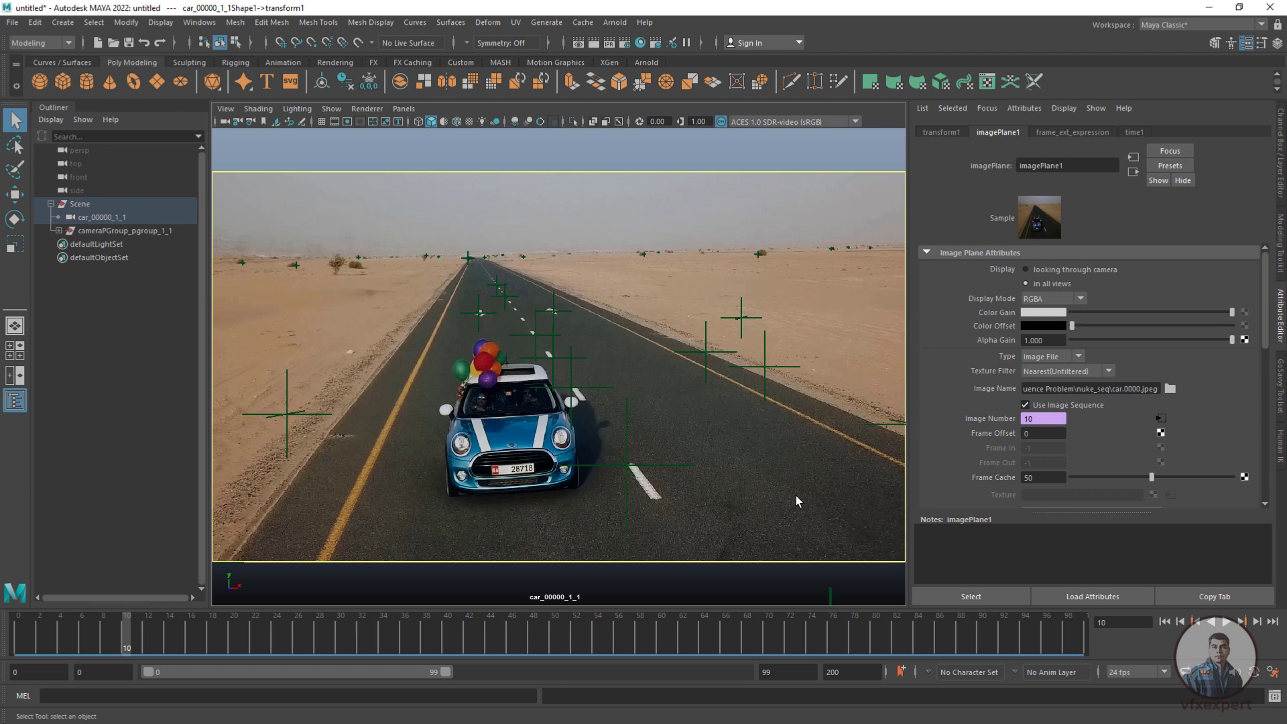